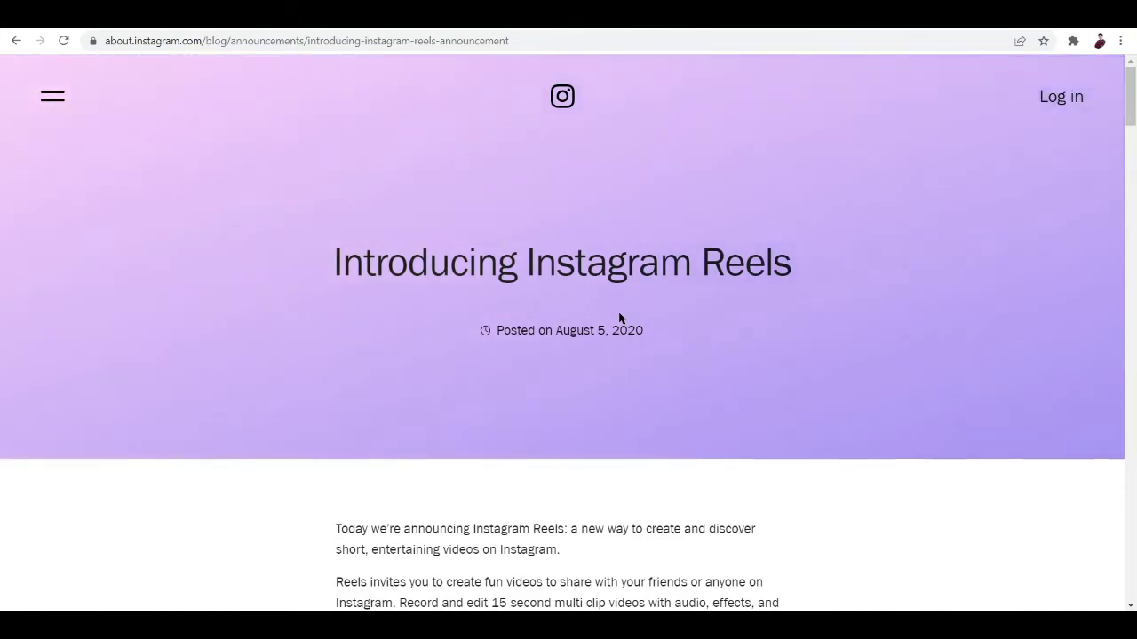
- Scroll through the Digistore24 marketplace listings showing 85% and 50% commission offers
{"action": "scroll", "coordinate": [620, 318], "scroll_direction": "down", "scroll_amount": 1}
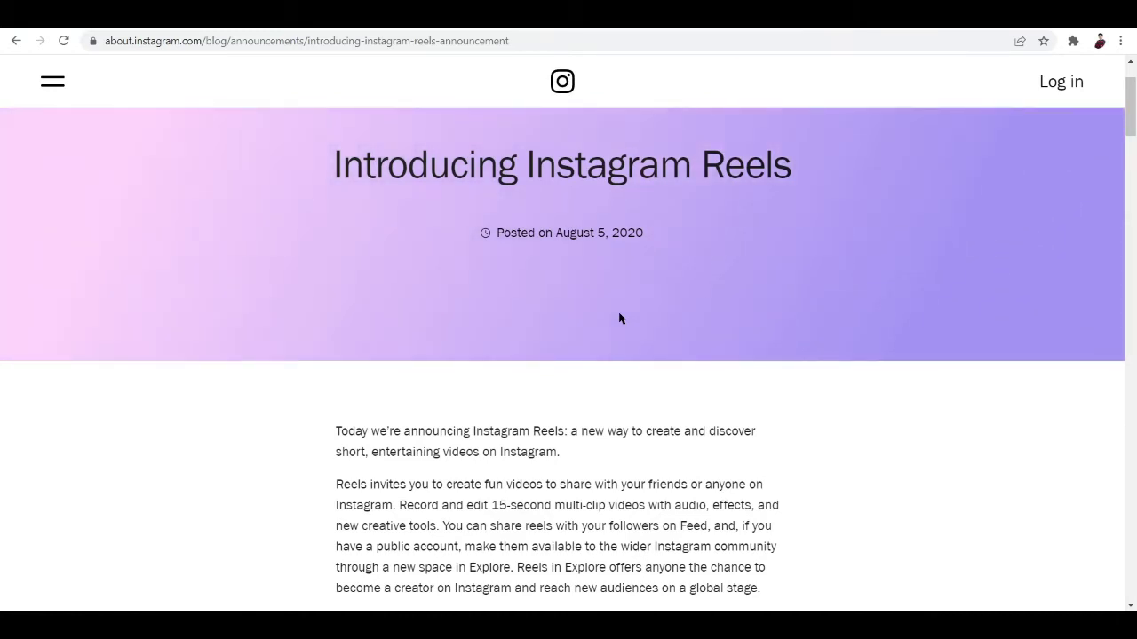
{"action": "scroll", "coordinate": [620, 318], "scroll_direction": "down", "scroll_amount": 1}
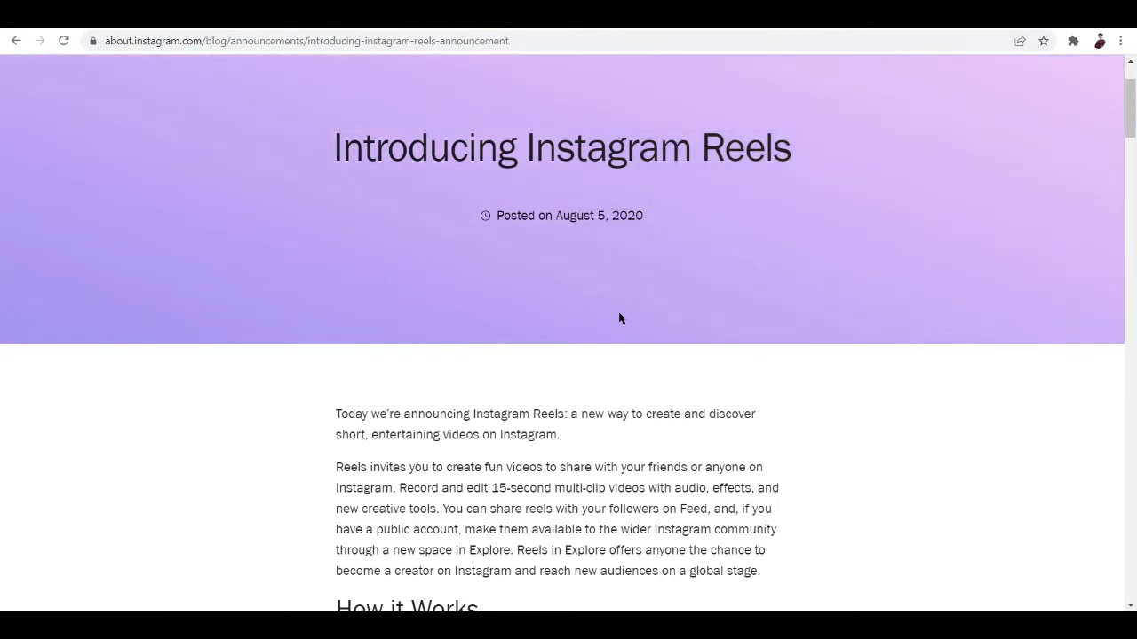
{"action": "scroll", "coordinate": [620, 318], "scroll_direction": "down", "scroll_amount": 1}
{"action": "scroll", "coordinate": [620, 318], "scroll_direction": "up", "scroll_amount": 1}
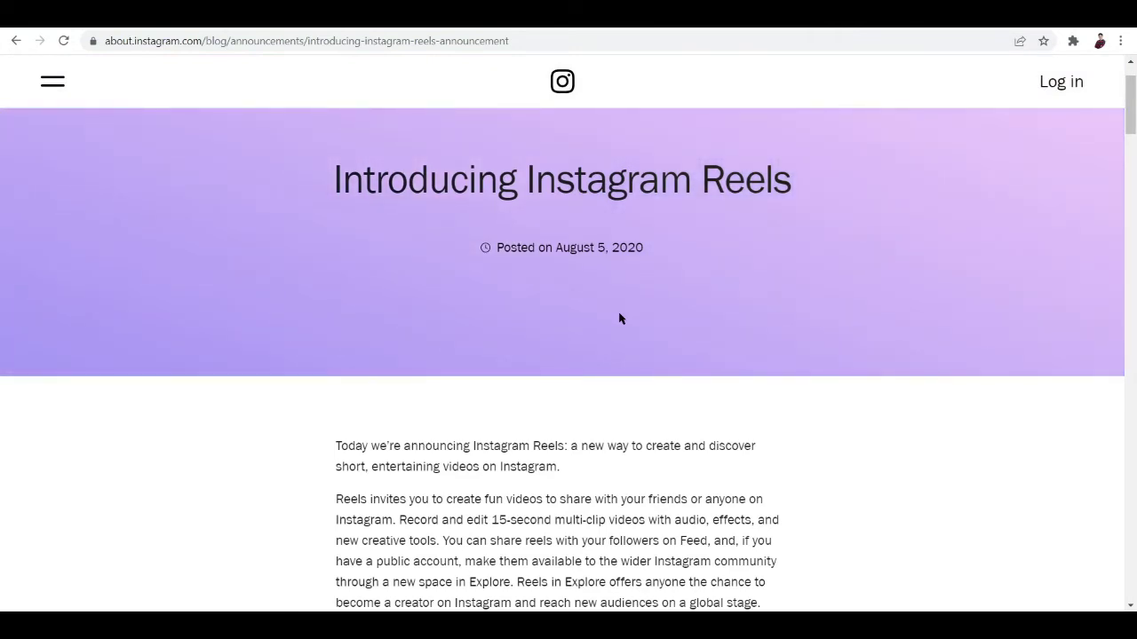
{"action": "scroll", "coordinate": [620, 318], "scroll_direction": "down", "scroll_amount": 1}
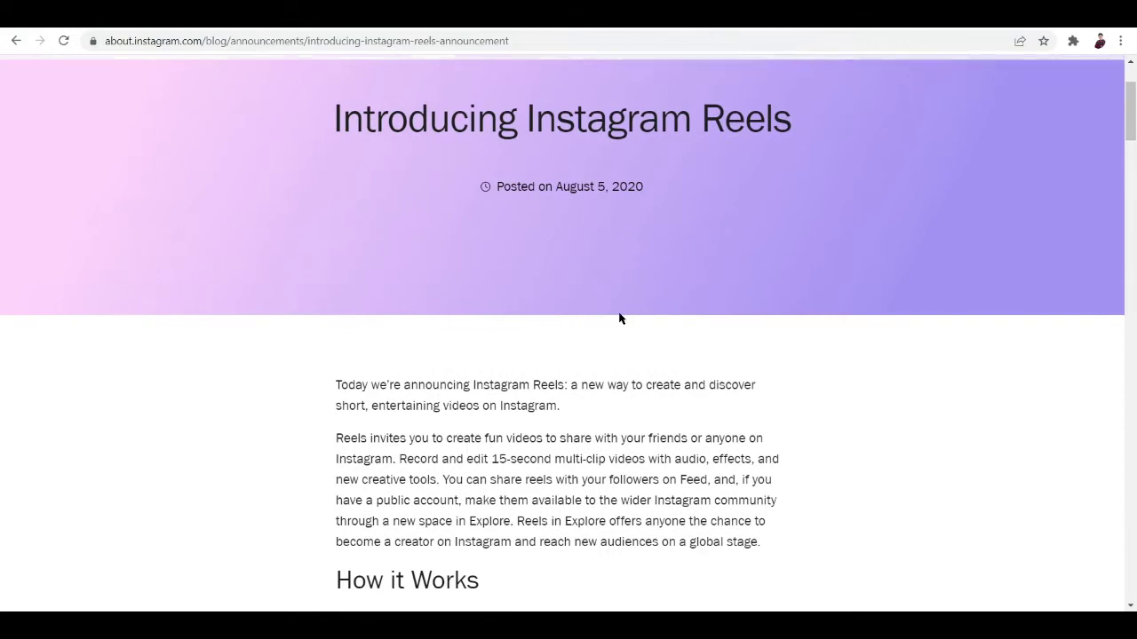
{"action": "scroll", "coordinate": [620, 318], "scroll_direction": "up", "scroll_amount": 1}
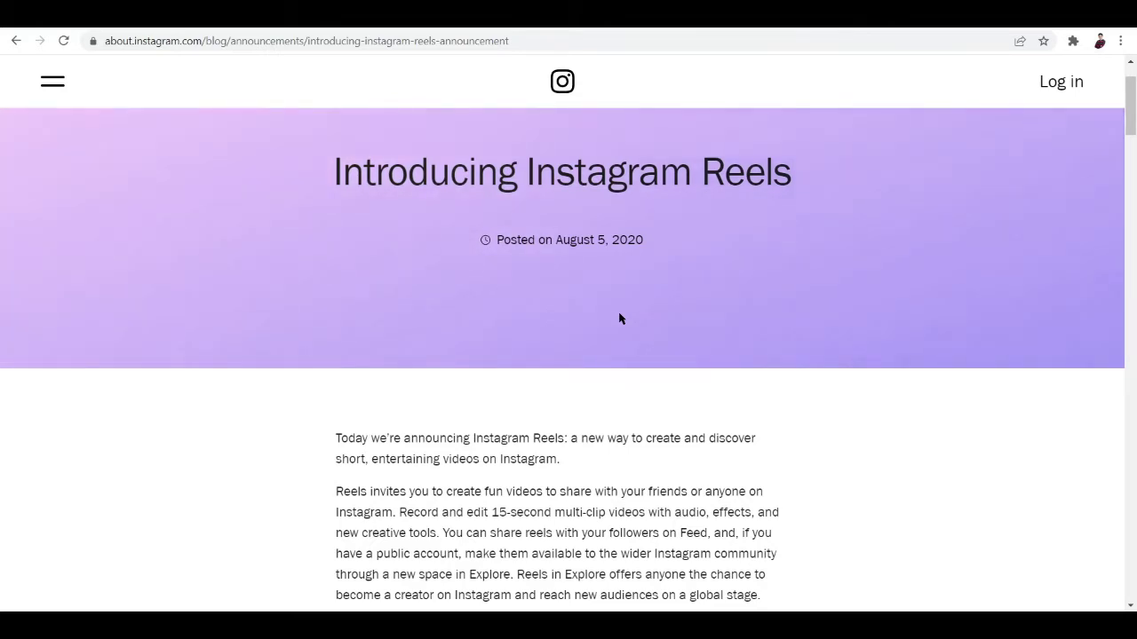
{"action": "scroll", "coordinate": [620, 317], "scroll_direction": "up", "scroll_amount": 1}
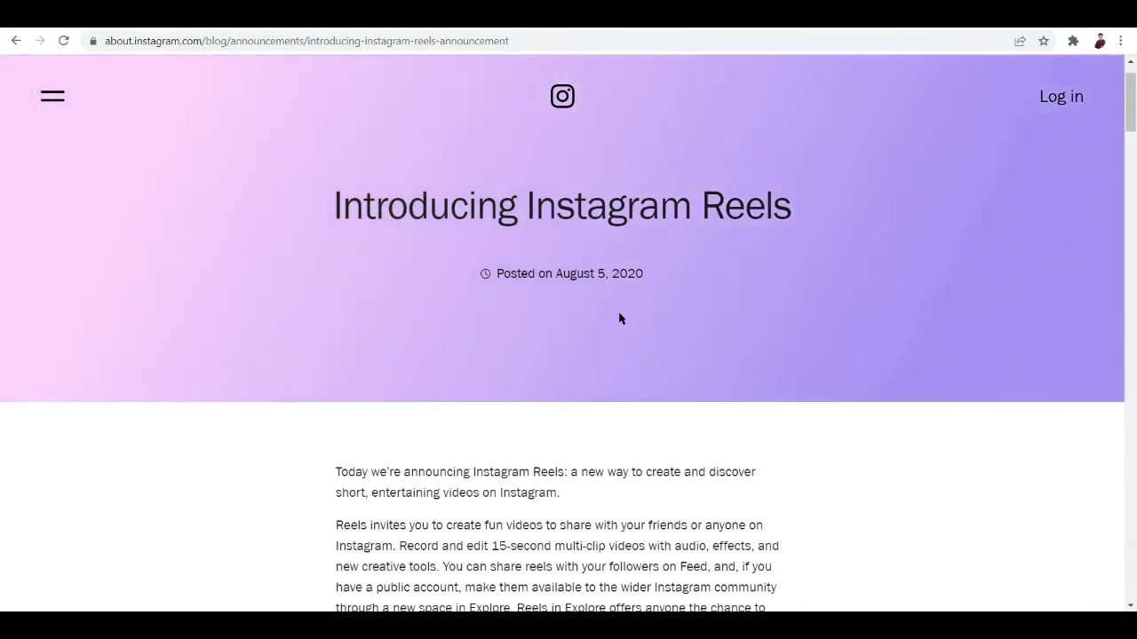
{"action": "scroll", "coordinate": [619, 318], "scroll_direction": "up", "scroll_amount": 1}
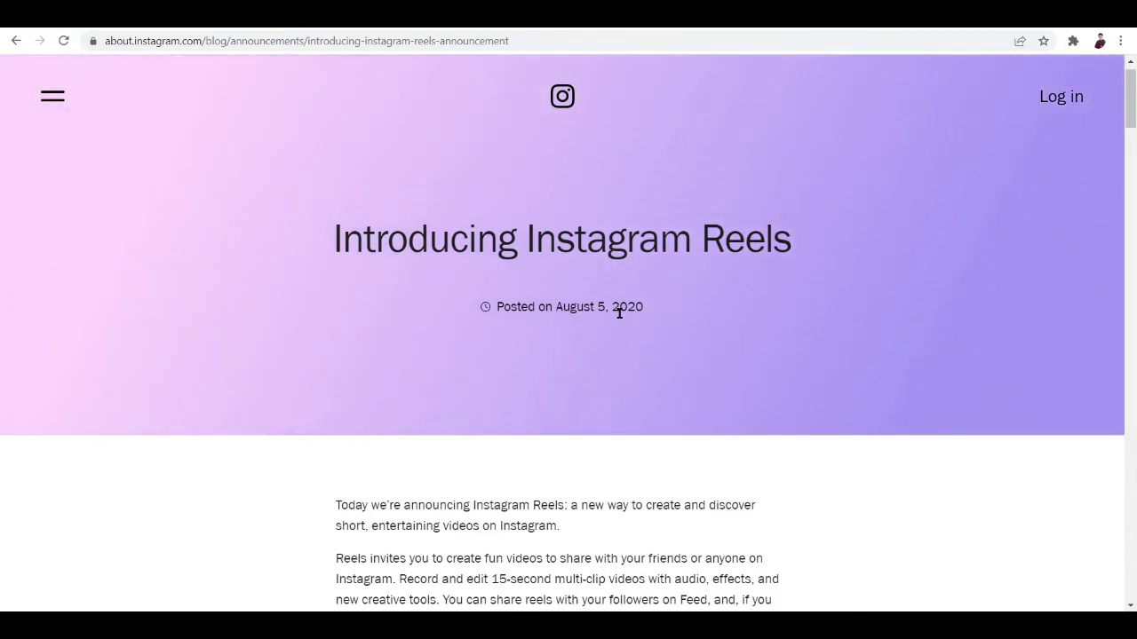
{"action": "scroll", "coordinate": [619, 313], "scroll_direction": "down", "scroll_amount": 2}
{"action": "scroll", "coordinate": [616, 320], "scroll_direction": "up", "scroll_amount": 3}
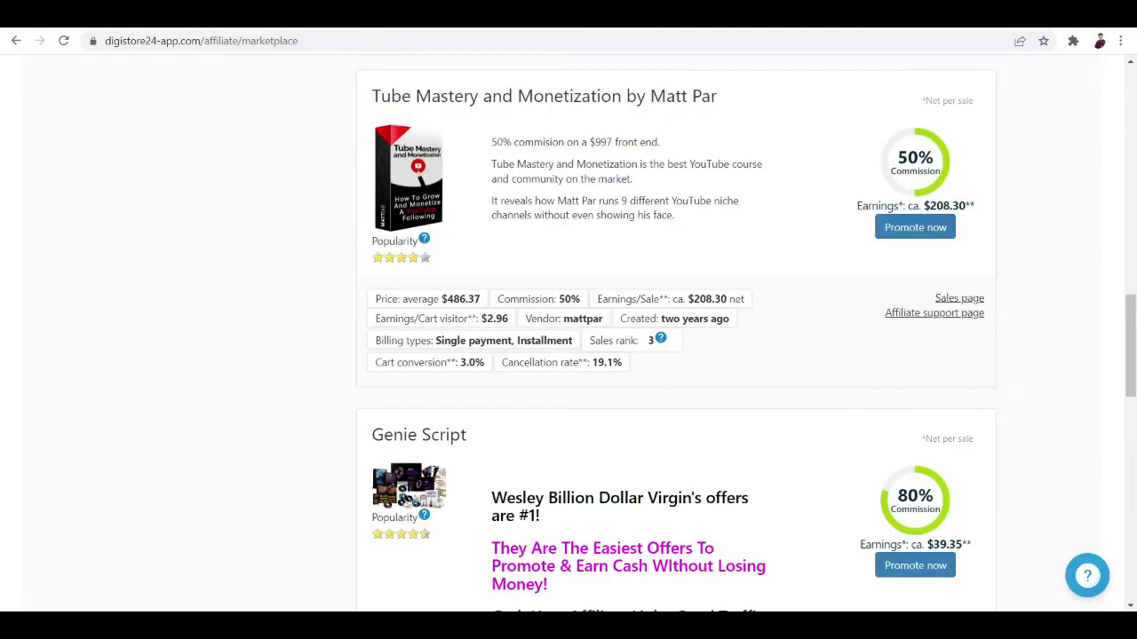
{"action": "scroll", "coordinate": [374, 251], "scroll_direction": "up", "scroll_amount": 10}
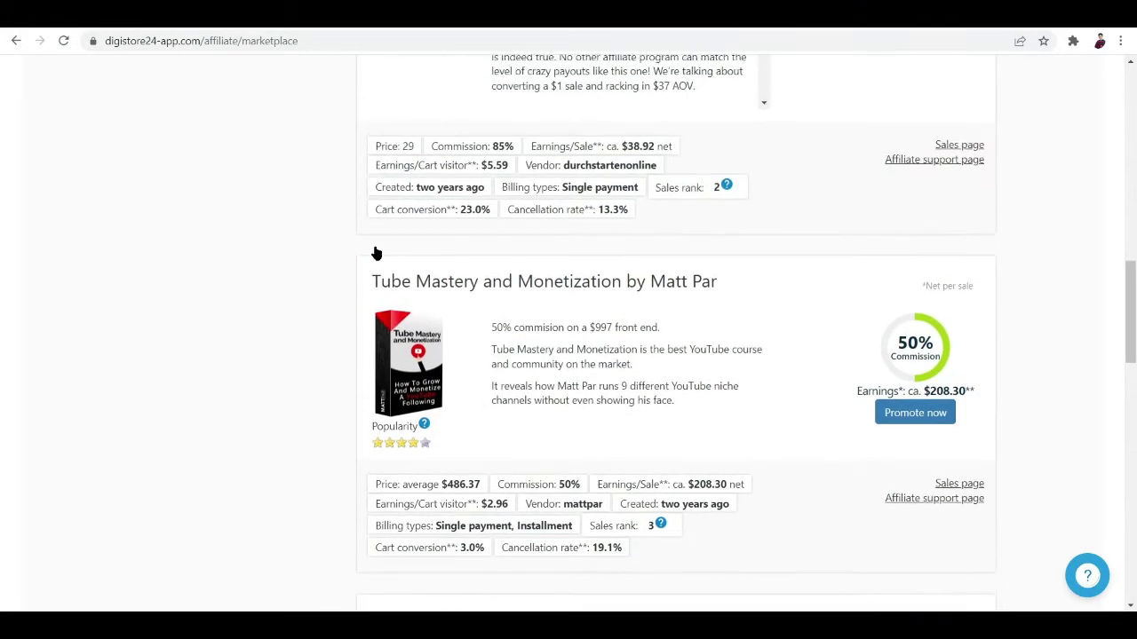
{"action": "scroll", "coordinate": [374, 251], "scroll_direction": "up", "scroll_amount": 8}
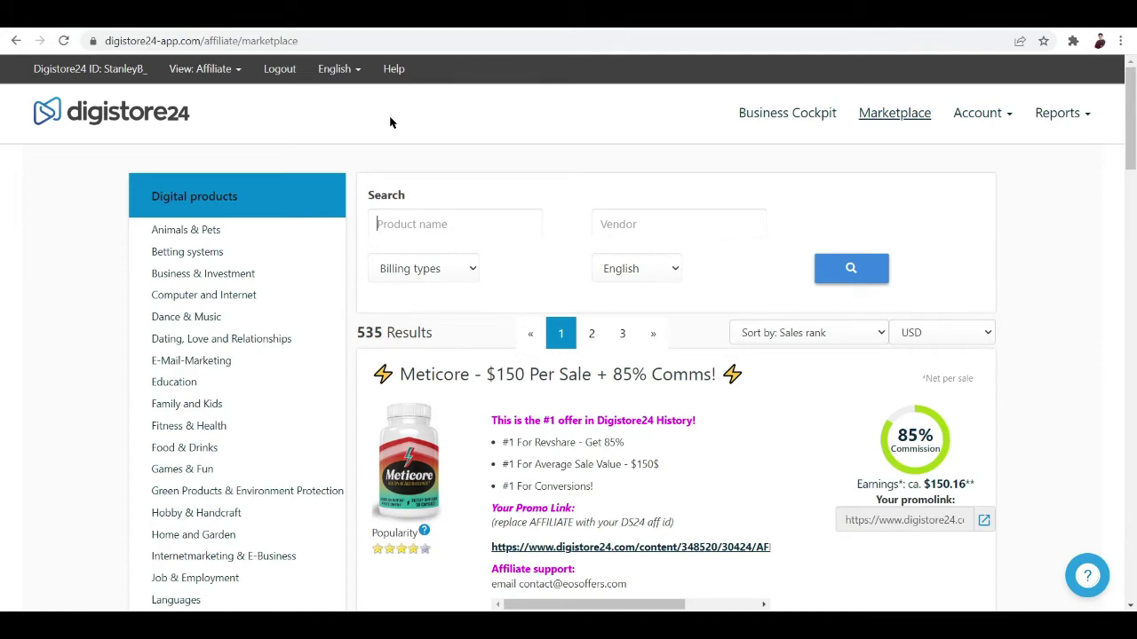
{"action": "scroll", "coordinate": [512, 199], "scroll_direction": "down", "scroll_amount": 1}
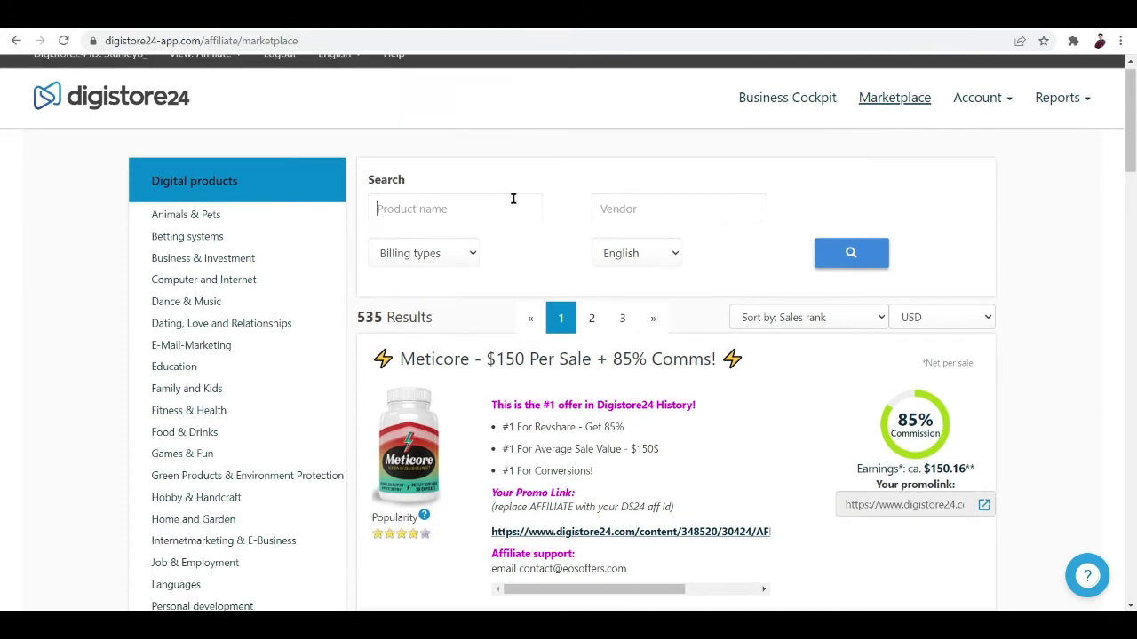
{"action": "scroll", "coordinate": [513, 199], "scroll_direction": "down", "scroll_amount": 1}
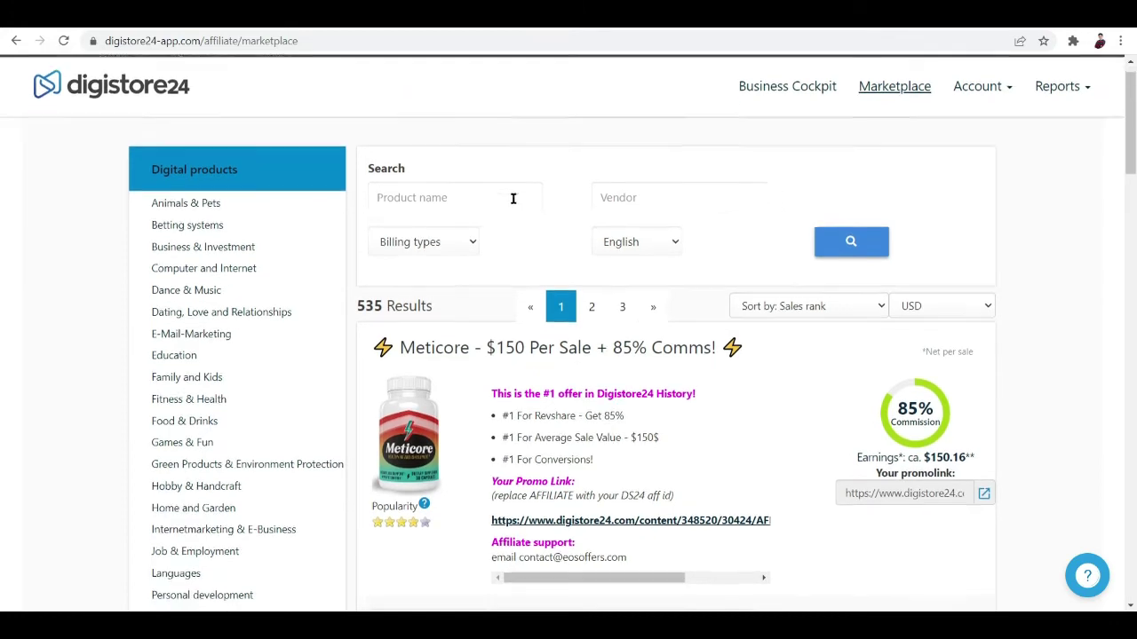
{"action": "scroll", "coordinate": [513, 203], "scroll_direction": "up", "scroll_amount": 1}
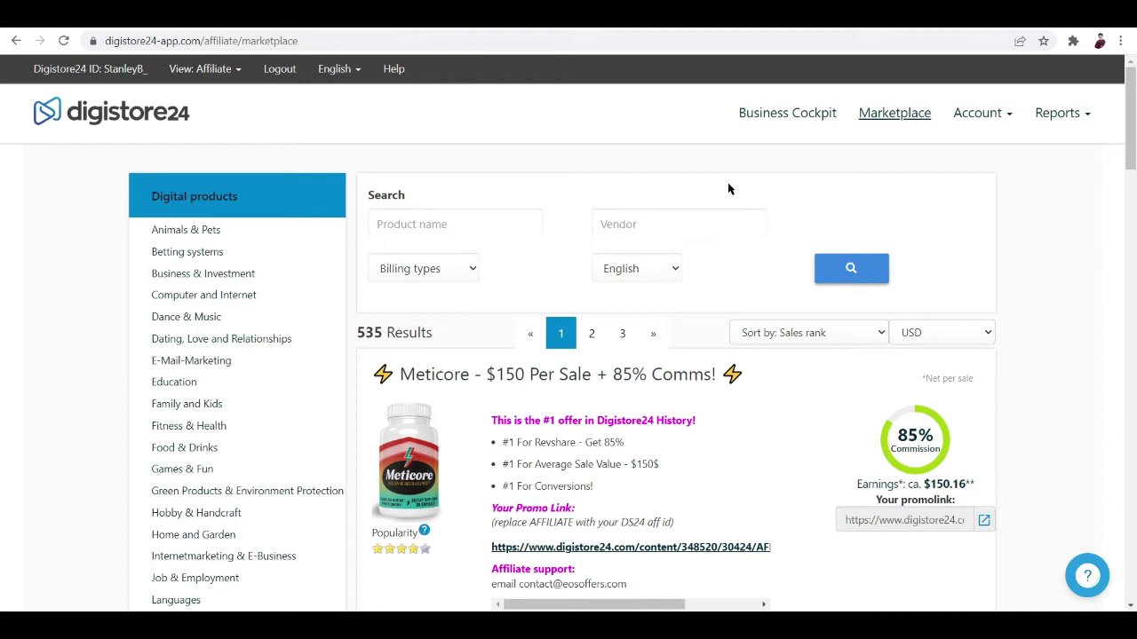
{"action": "scroll", "coordinate": [728, 182], "scroll_direction": "down", "scroll_amount": 5}
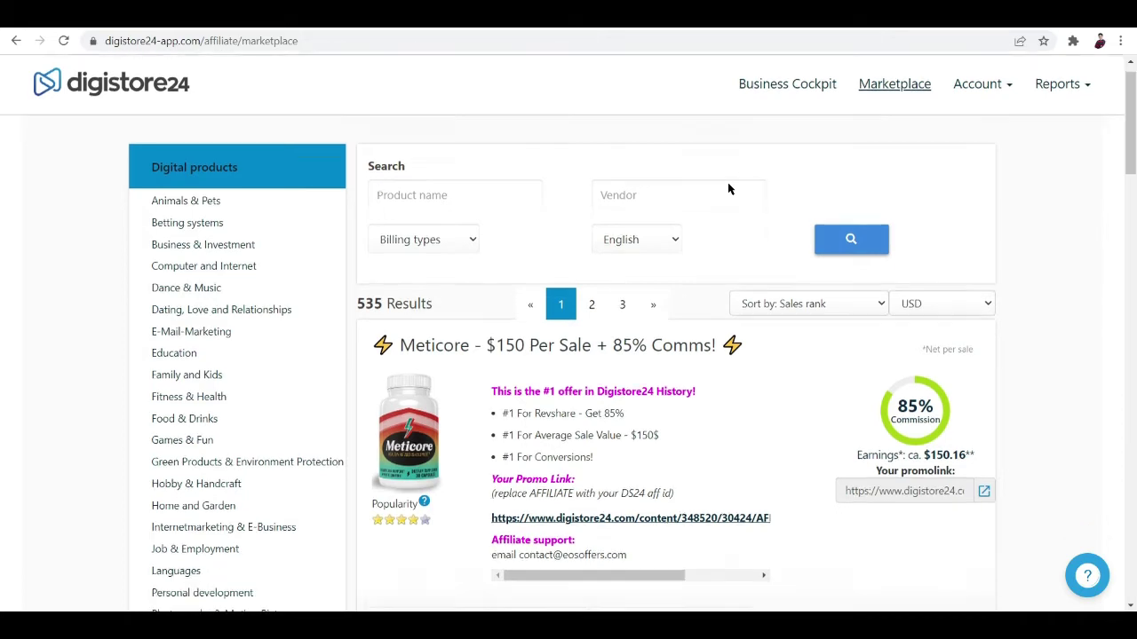
{"action": "scroll", "coordinate": [727, 182], "scroll_direction": "down", "scroll_amount": 4}
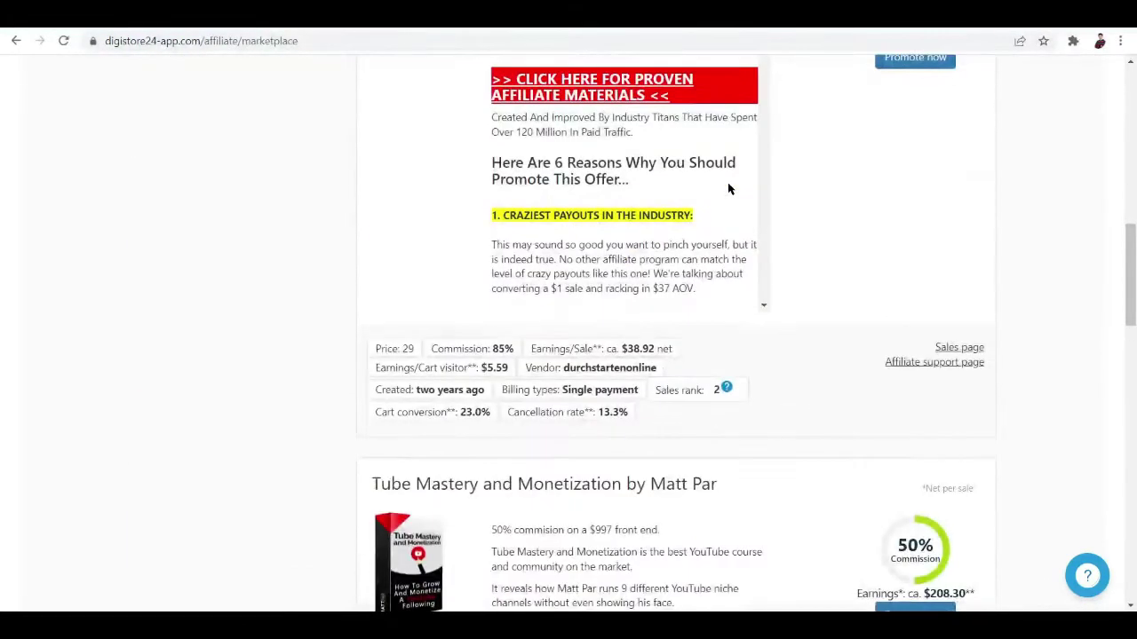
{"action": "scroll", "coordinate": [727, 182], "scroll_direction": "up", "scroll_amount": 8}
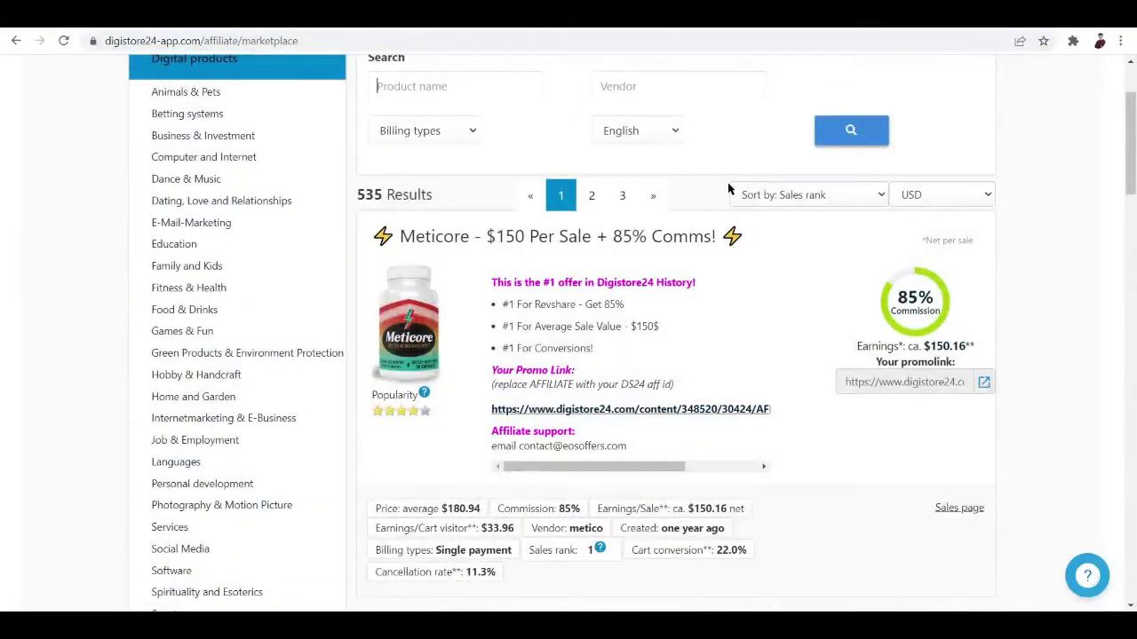
{"action": "scroll", "coordinate": [423, 380], "scroll_direction": "down", "scroll_amount": 1}
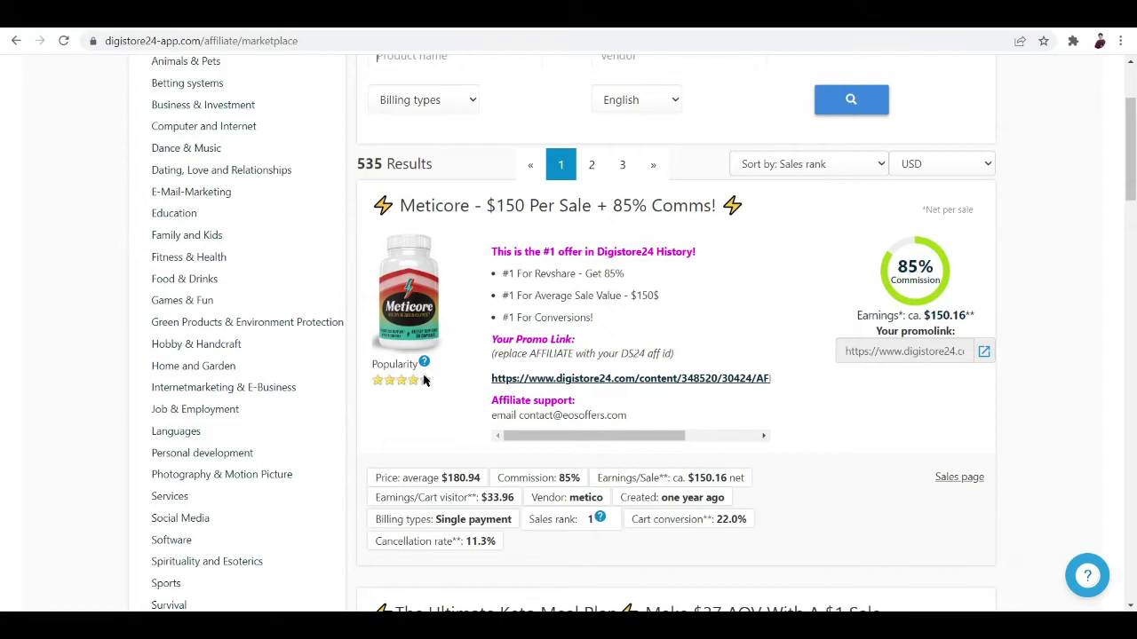
{"action": "scroll", "coordinate": [423, 380], "scroll_direction": "down", "scroll_amount": 5}
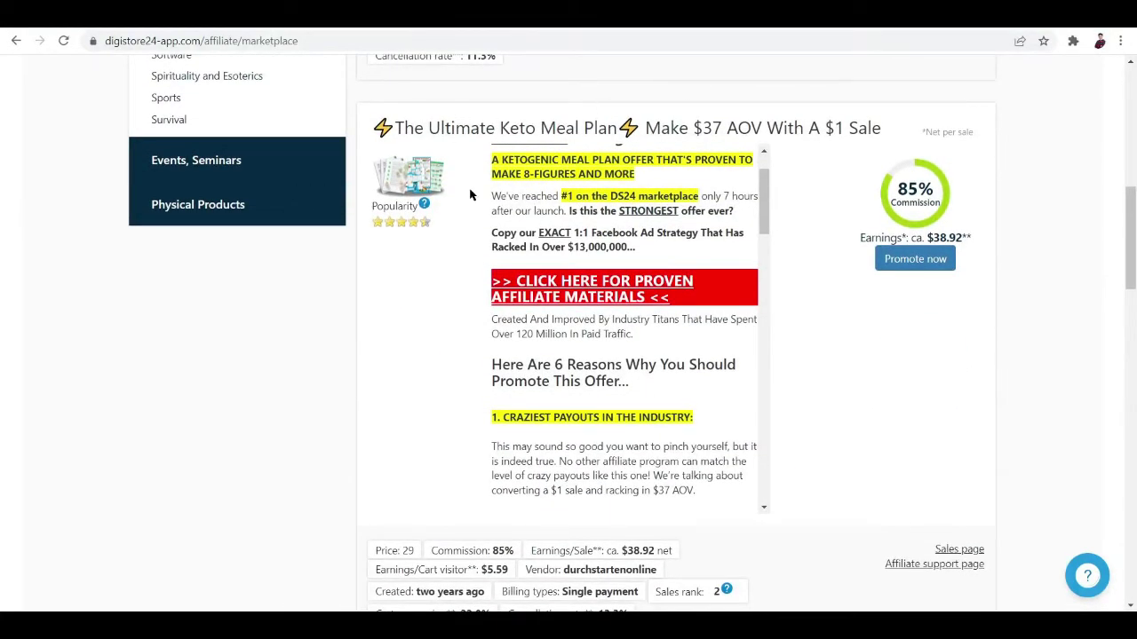
{"action": "scroll", "coordinate": [471, 194], "scroll_direction": "down", "scroll_amount": 5}
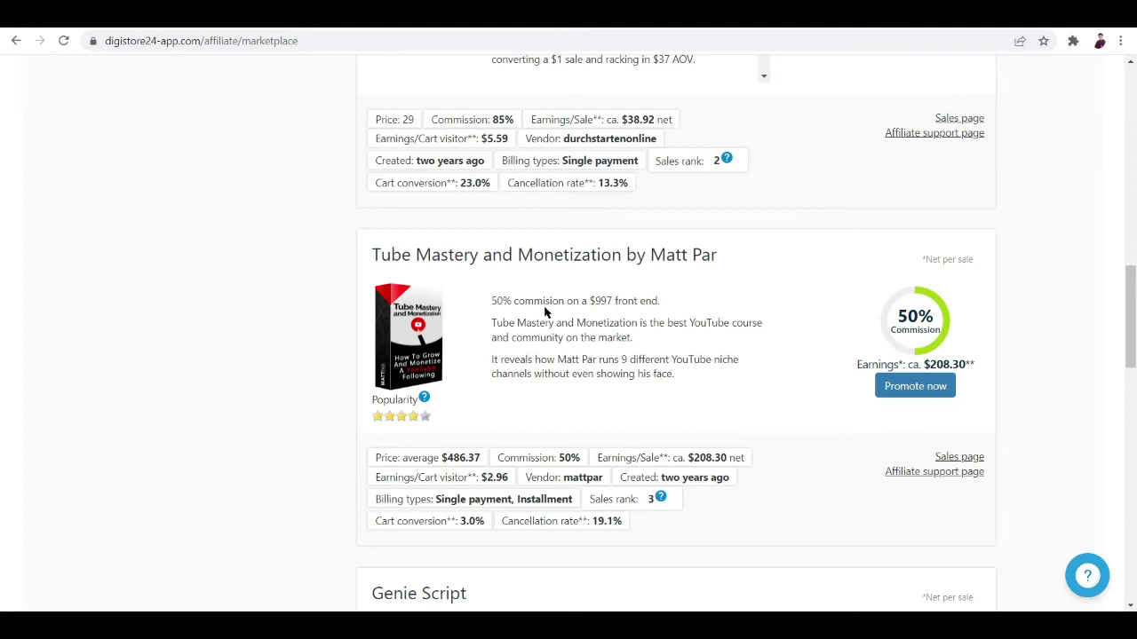
{"action": "scroll", "coordinate": [545, 311], "scroll_direction": "up", "scroll_amount": 3}
{"action": "scroll", "coordinate": [545, 309], "scroll_direction": "down", "scroll_amount": 2}
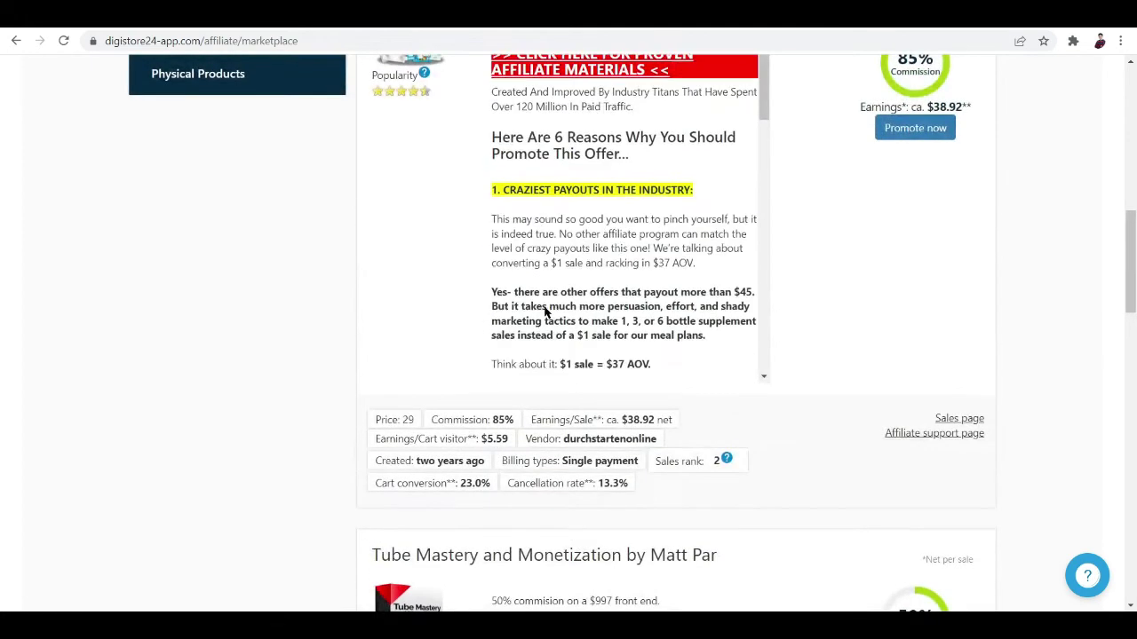
{"action": "scroll", "coordinate": [221, 515], "scroll_direction": "down", "scroll_amount": 2}
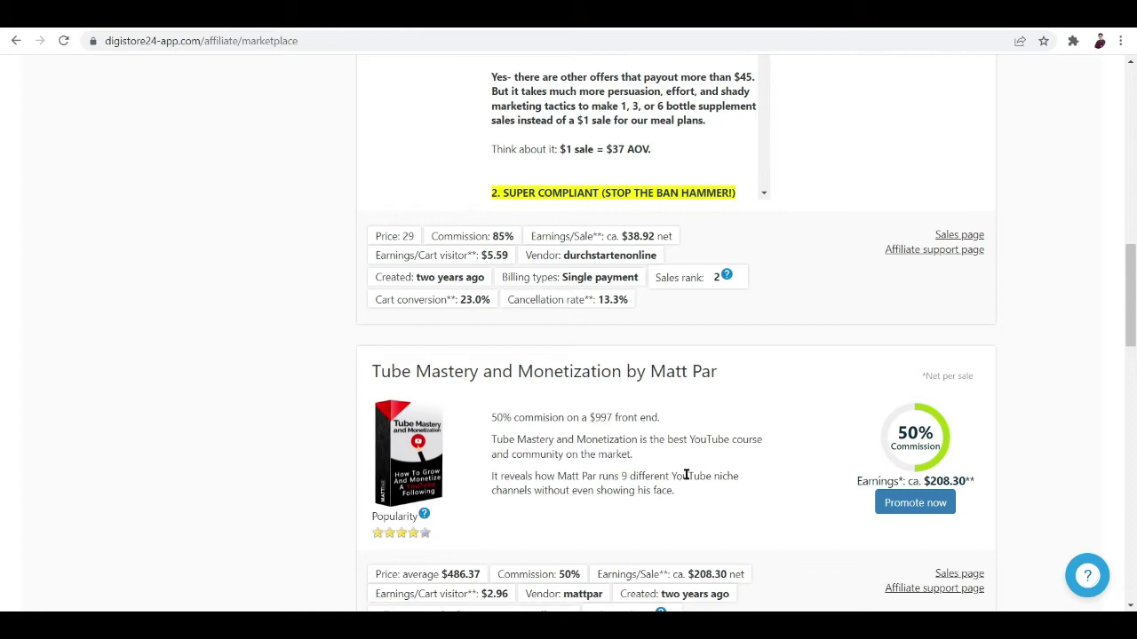
{"action": "scroll", "coordinate": [699, 486], "scroll_direction": "down", "scroll_amount": 1}
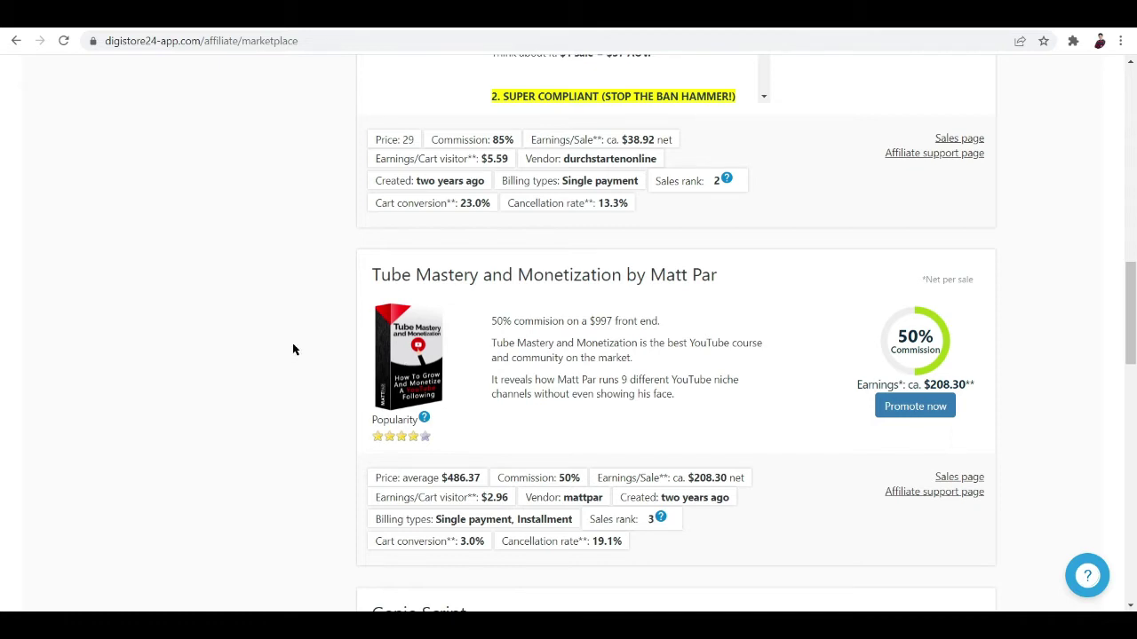
- Launch the Calculator app and move it aside to reveal the offer details
{"action": "key", "text": "super"}
{"action": "type", "text": "calcul"}
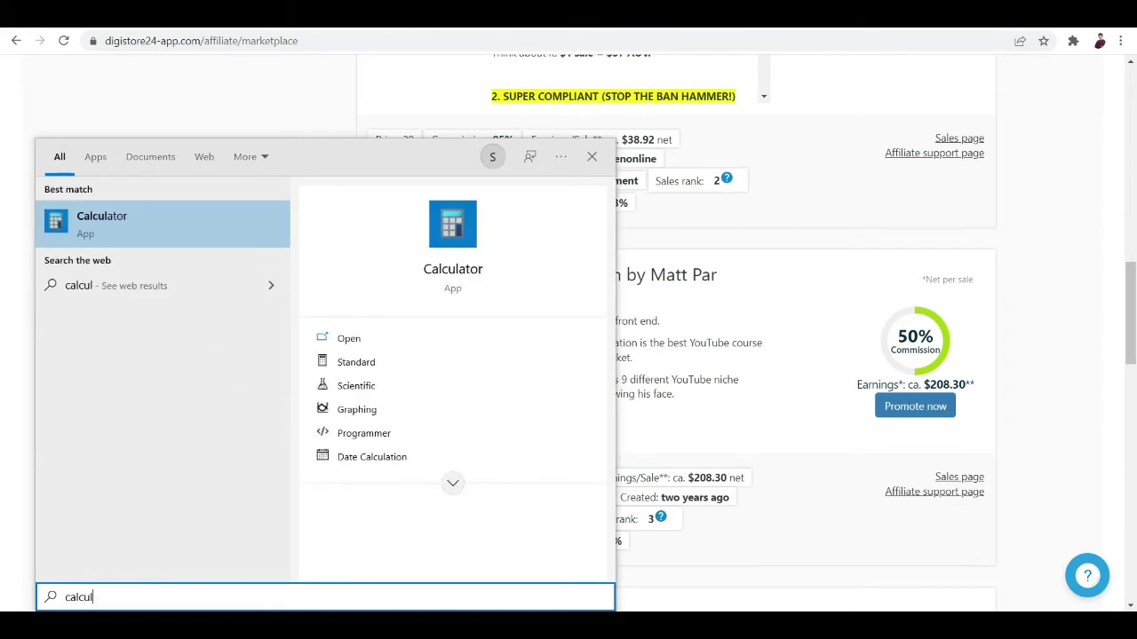
{"action": "key", "text": "Return"}
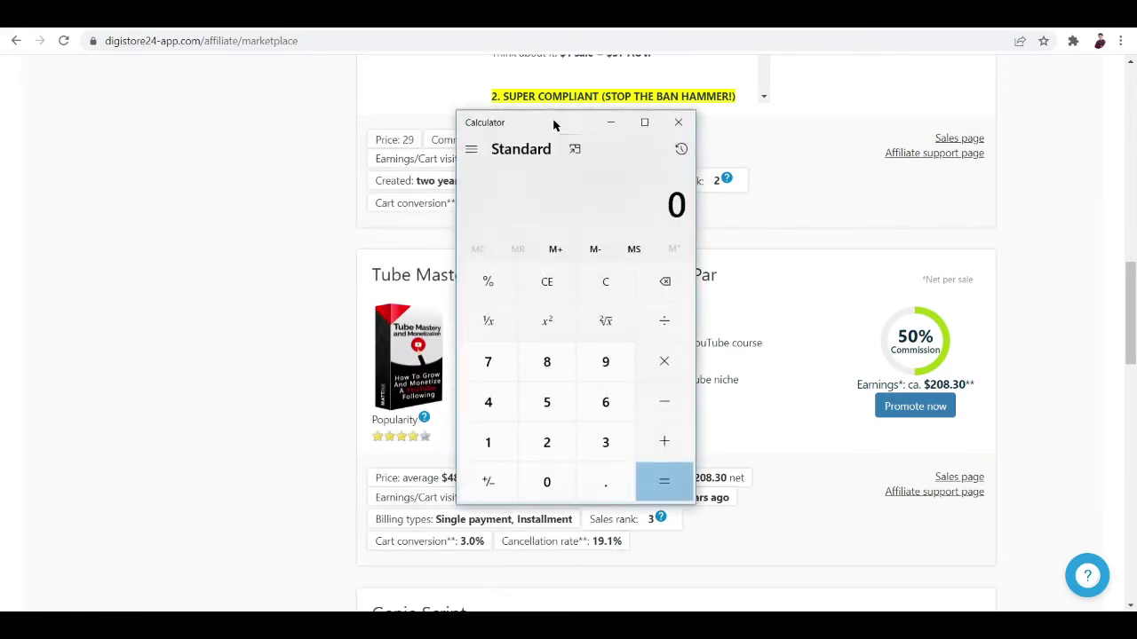
{"action": "left_click_drag", "start_coordinate": [553, 124], "coordinate": [773, 138]}
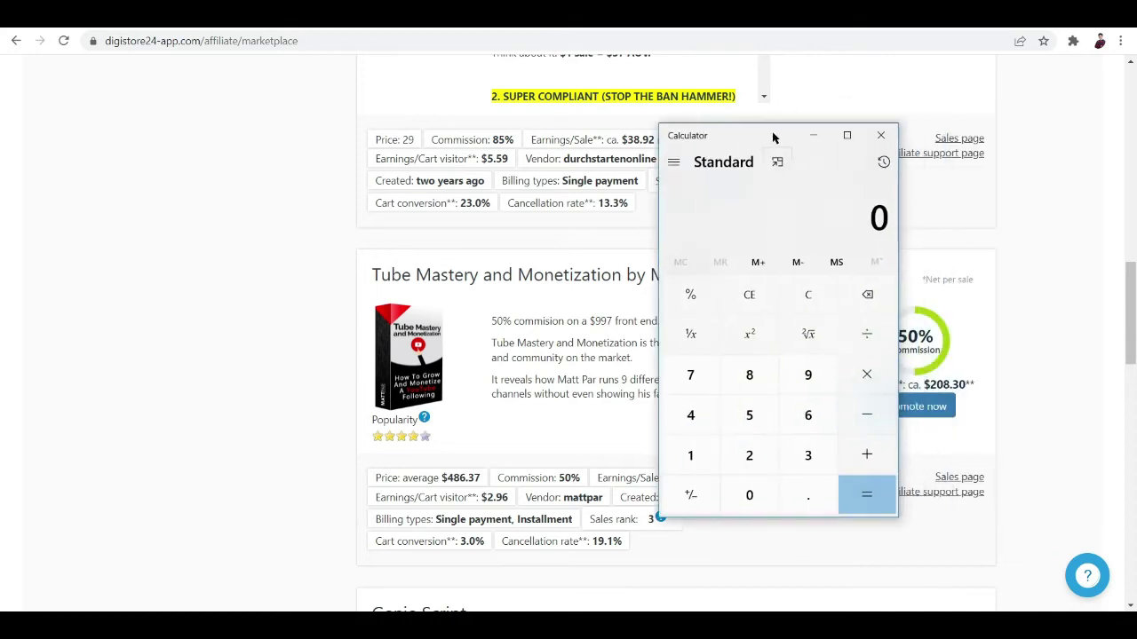
- Enter 200 × in the calculator, then close it to show the marketplace again
{"action": "left_click", "coordinate": [735, 471]}
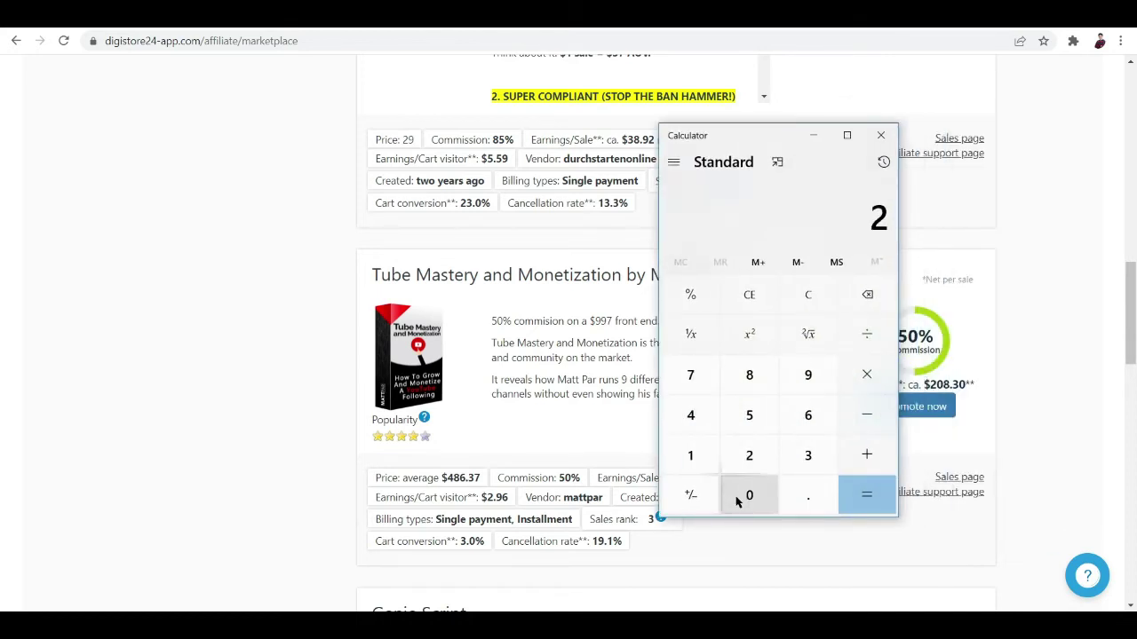
{"action": "left_click", "coordinate": [735, 502]}
{"action": "left_click", "coordinate": [735, 502]}
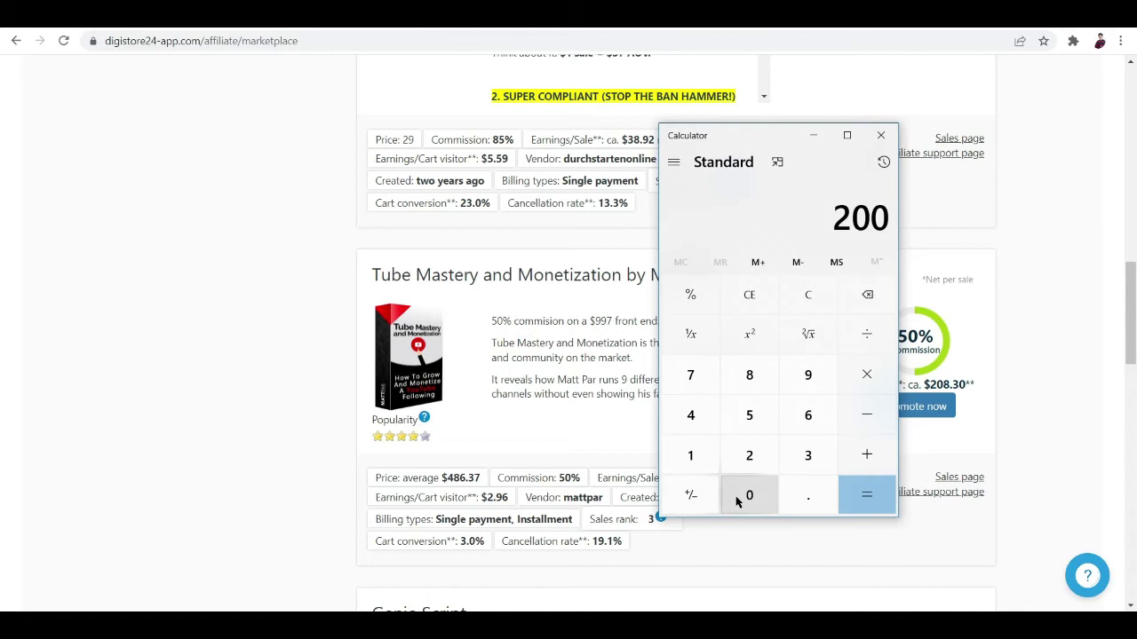
{"action": "left_click", "coordinate": [873, 382]}
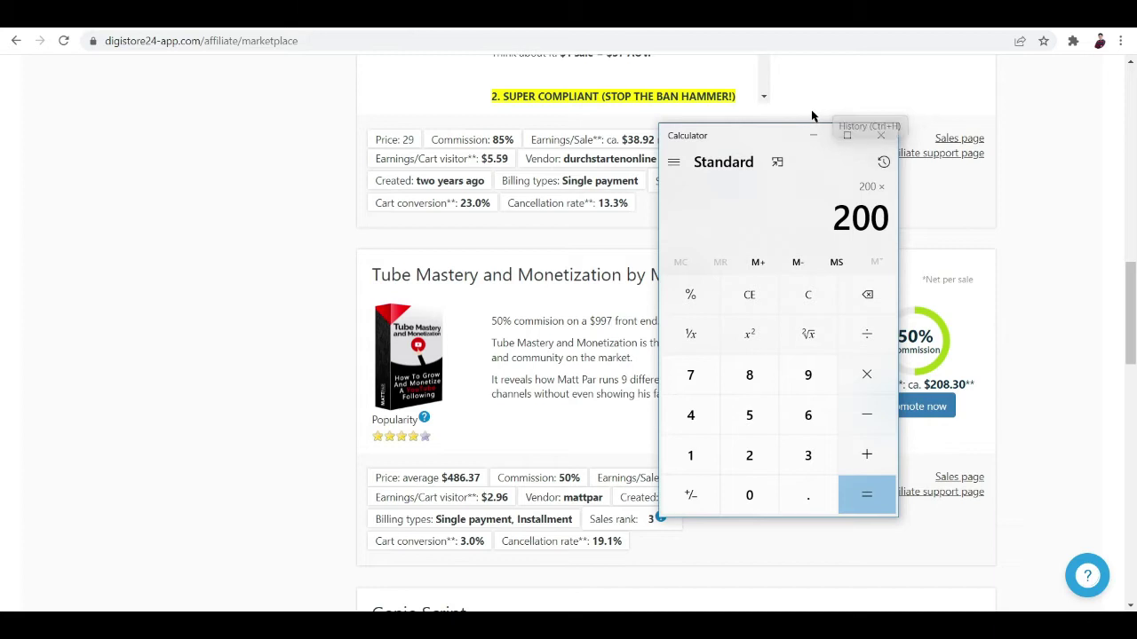
{"action": "left_click", "coordinate": [880, 135]}
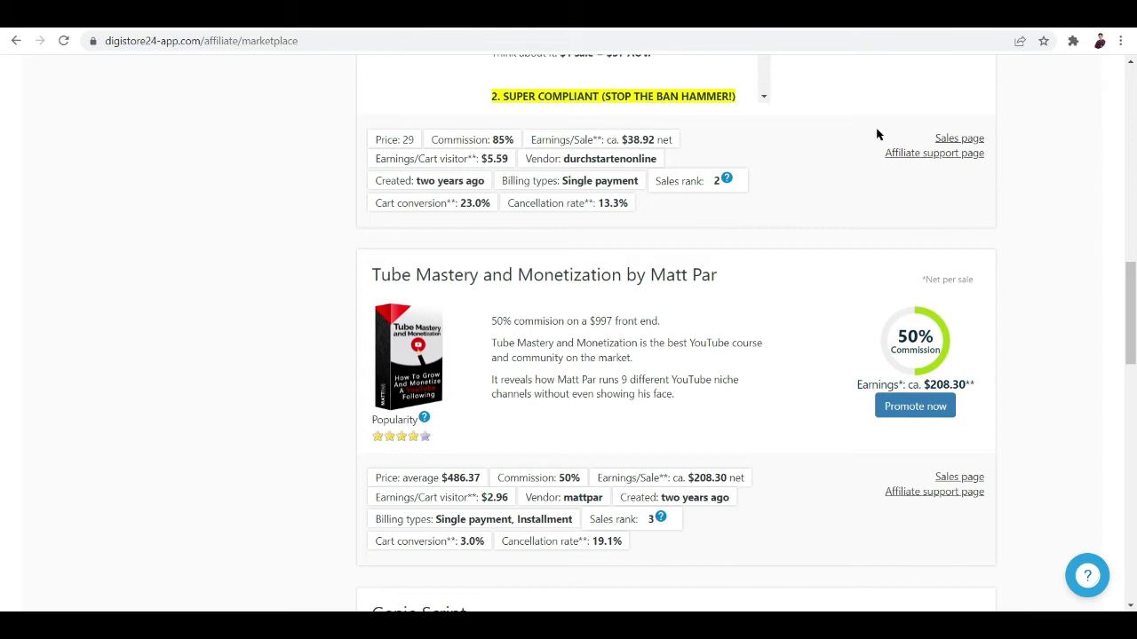
- Scroll the marketplace to review the Tube Mastery and Monetization listing with 50% commission
{"action": "scroll", "coordinate": [635, 315], "scroll_direction": "up", "scroll_amount": 2, "text": "ctrl"}
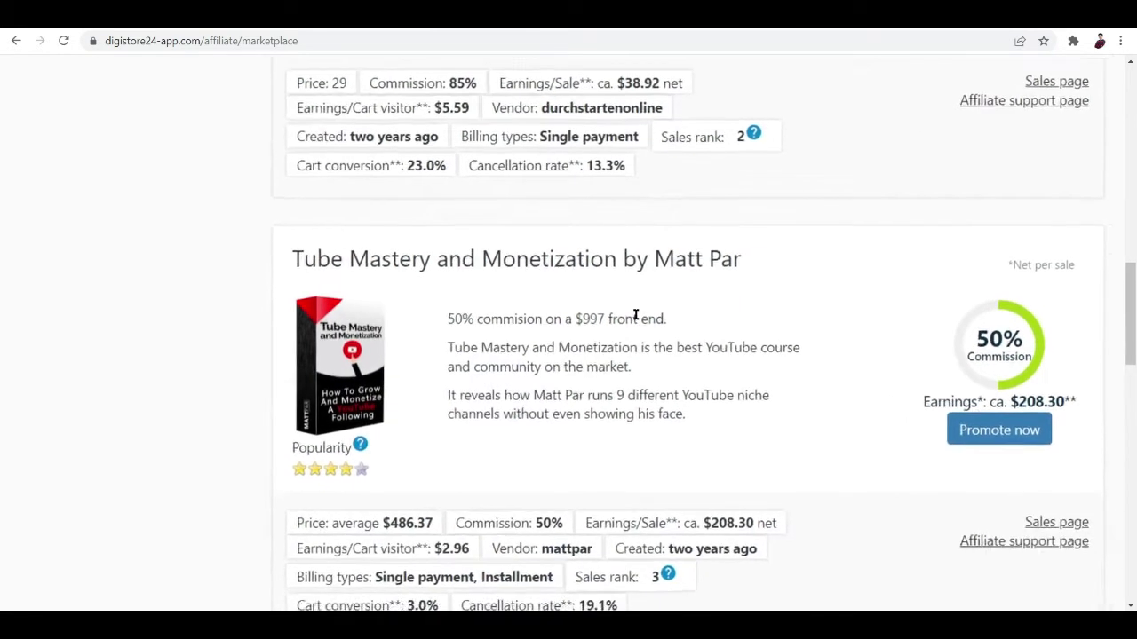
{"action": "scroll", "coordinate": [635, 314], "scroll_direction": "up", "scroll_amount": 1, "text": "ctrl"}
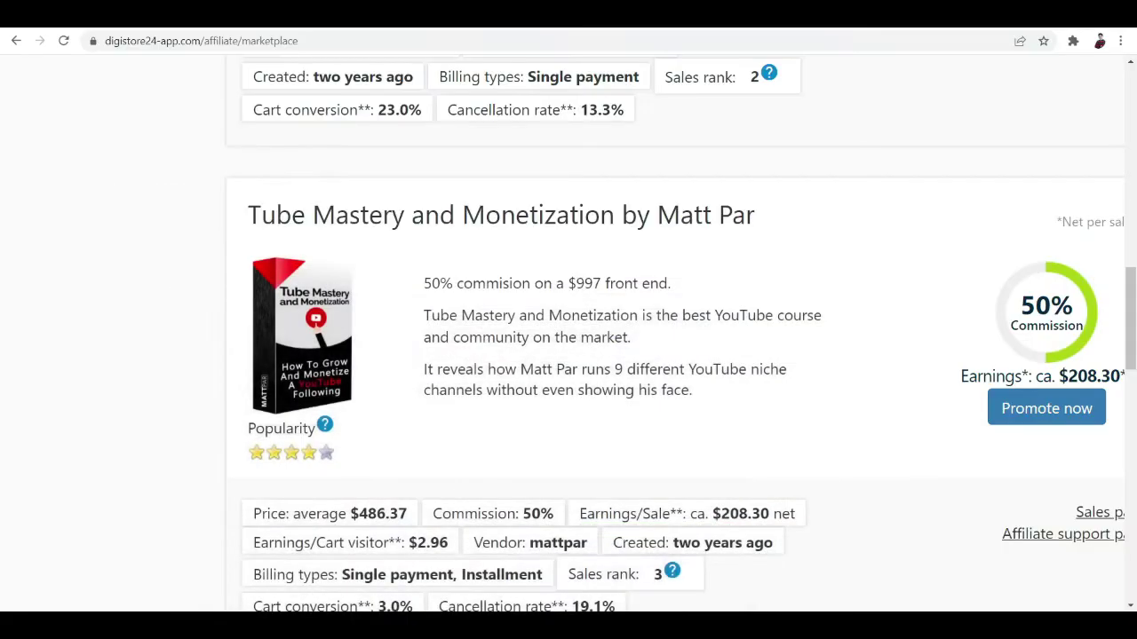
{"action": "scroll", "coordinate": [300, 357], "scroll_direction": "down", "scroll_amount": 1}
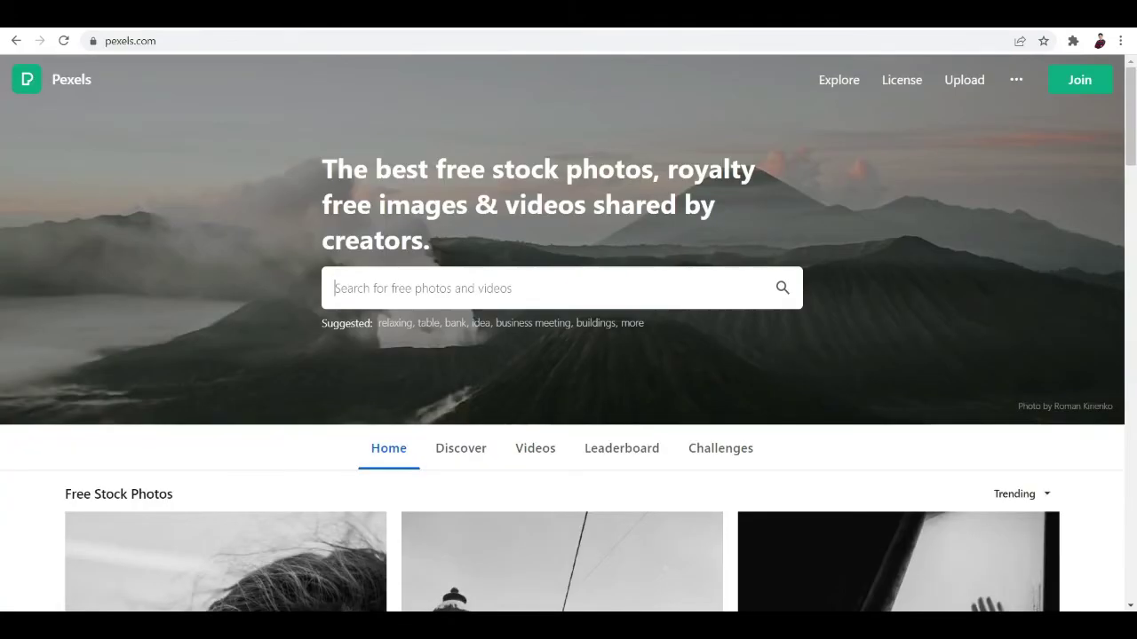
- Search Pexels for 'video editing'
{"action": "type", "text": "yout"}
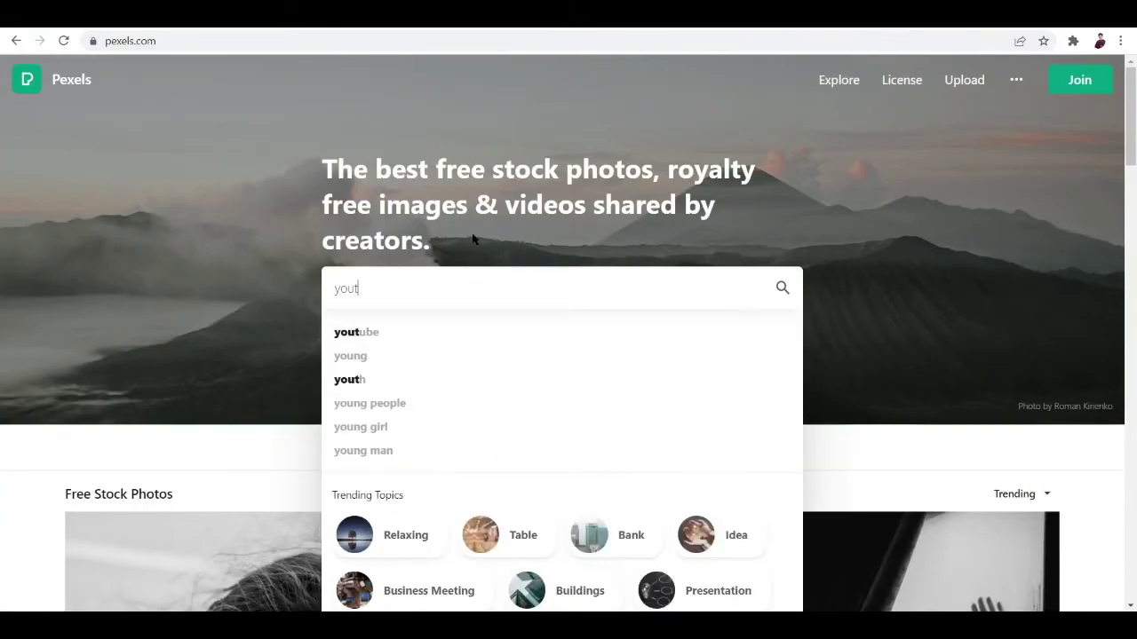
{"action": "type", "text": "ubing"}
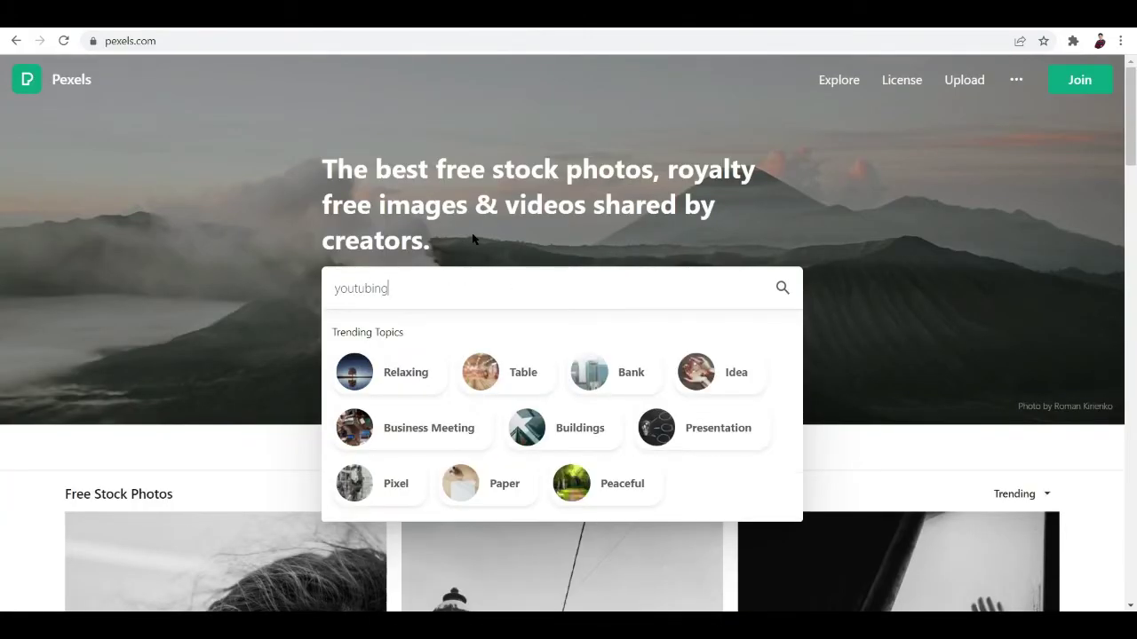
{"action": "key", "text": "BackSpace"}
{"action": "key", "text": "BackSpace"}
{"action": "key", "text": "BackSpace"}
{"action": "key", "text": "BackSpace"}
{"action": "key", "text": "BackSpace"}
{"action": "key", "text": "BackSpace"}
{"action": "key", "text": "BackSpace"}
{"action": "key", "text": "BackSpace"}
{"action": "key", "text": "BackSpace"}
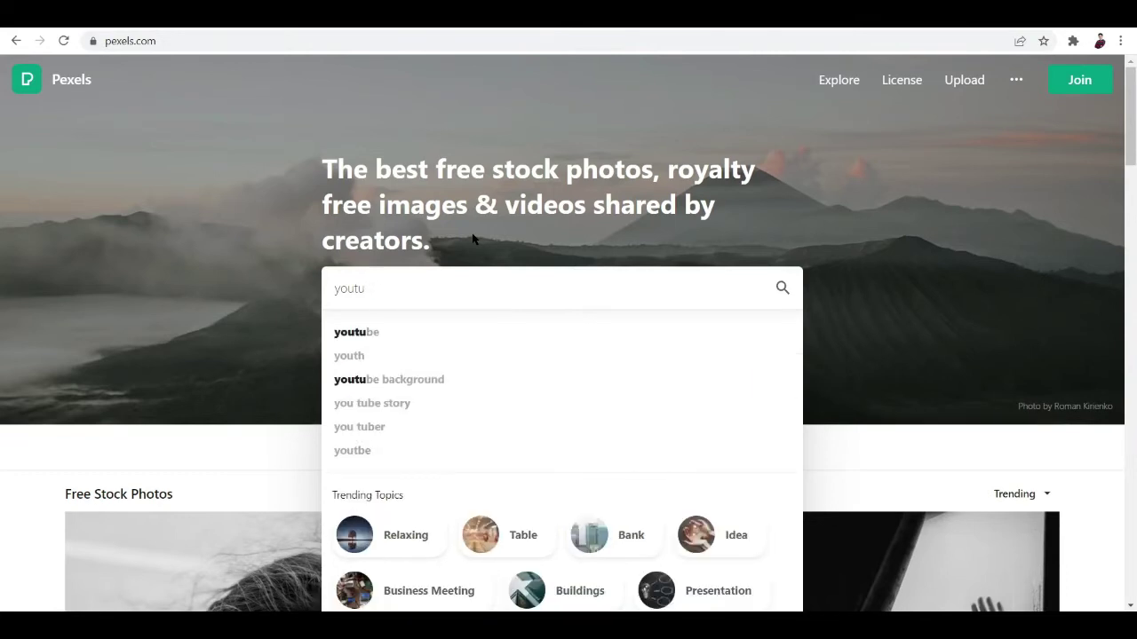
{"action": "type", "text": "v"}
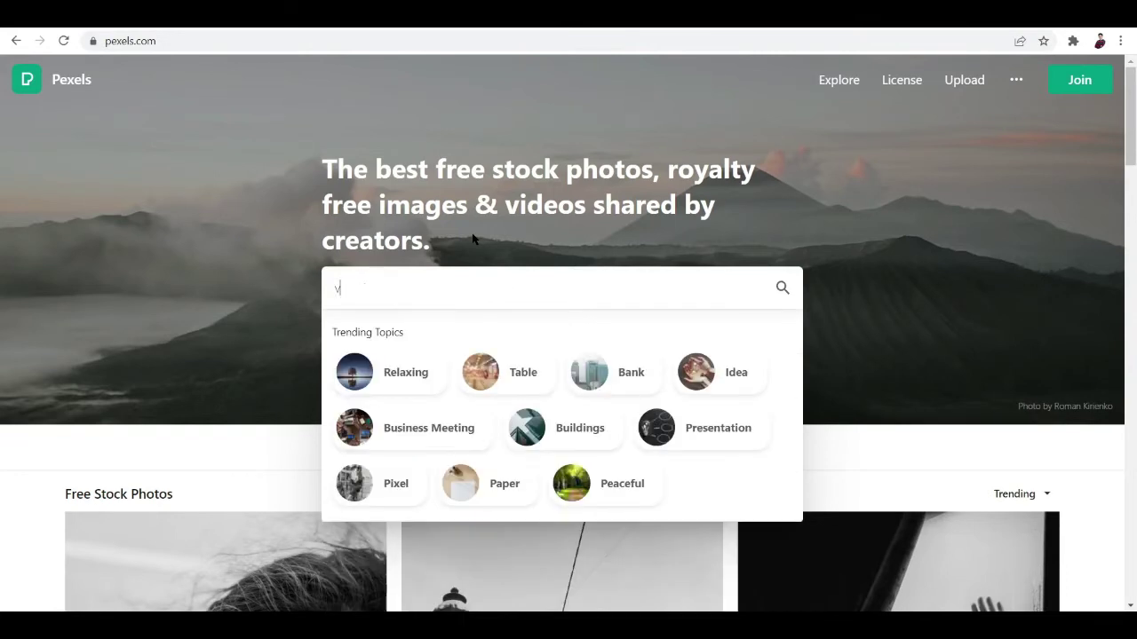
{"action": "type", "text": "ideo editi"}
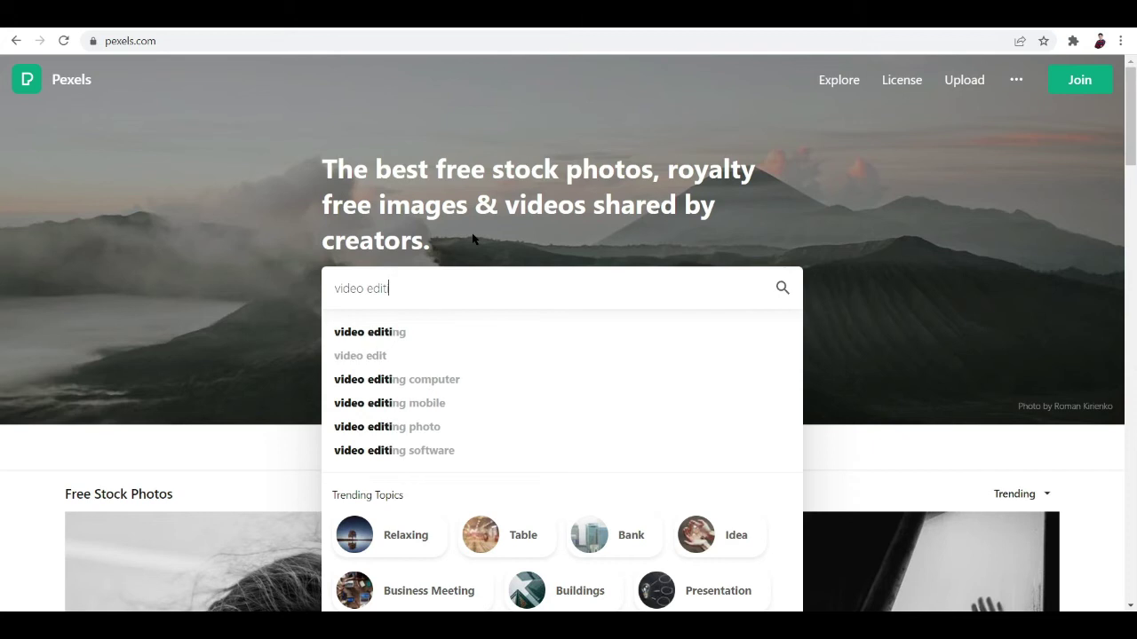
{"action": "left_click", "coordinate": [507, 332]}
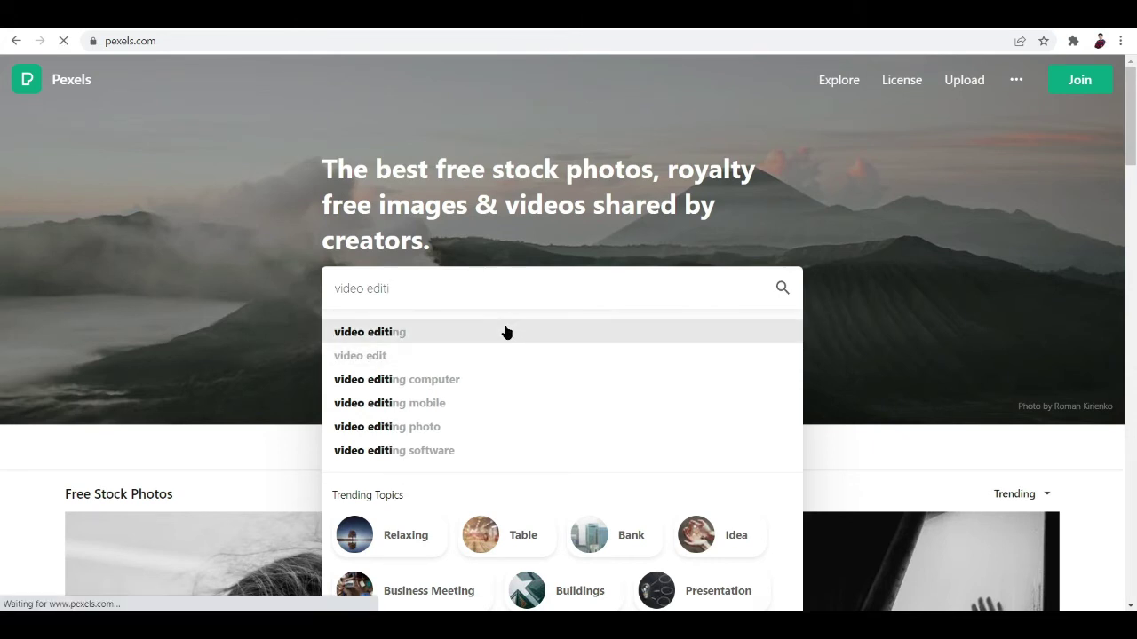
- Browse the results, inspect the black camera recorder photo, then open Video Production results
{"action": "scroll", "coordinate": [559, 400], "scroll_direction": "down", "scroll_amount": 1}
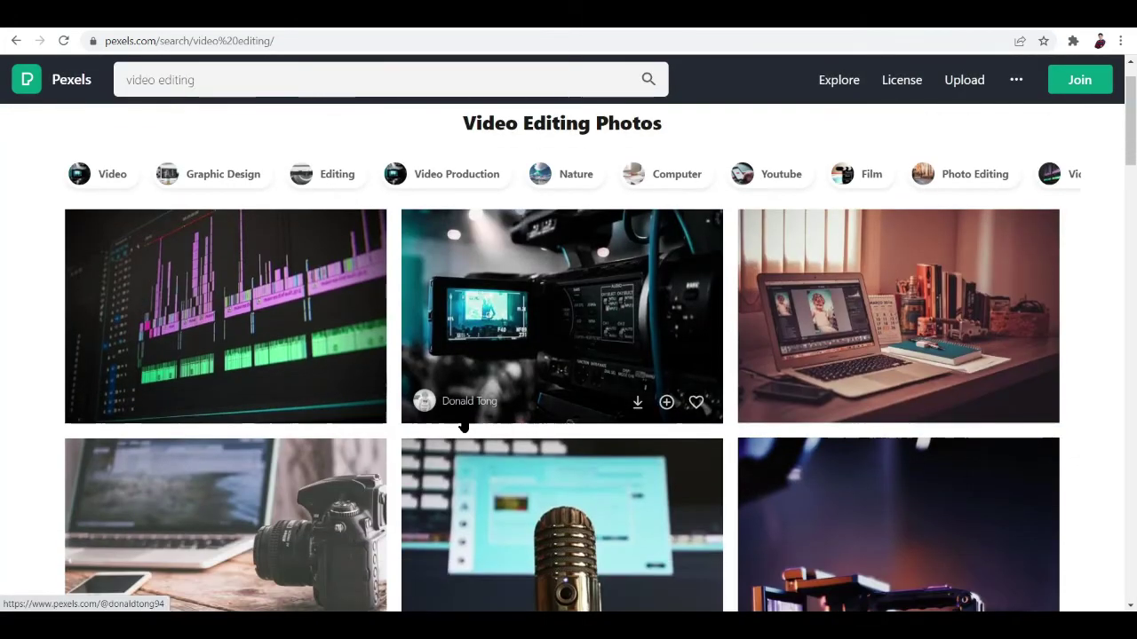
{"action": "scroll", "coordinate": [560, 400], "scroll_direction": "down", "scroll_amount": 1}
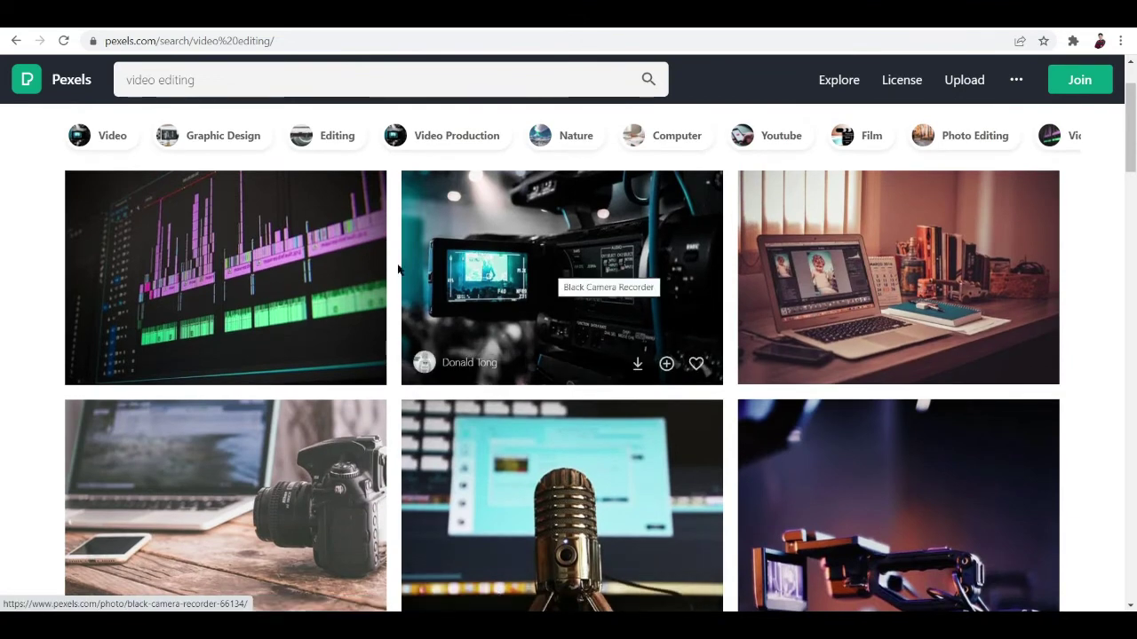
{"action": "scroll", "coordinate": [613, 356], "scroll_direction": "down", "scroll_amount": 1}
{"action": "scroll", "coordinate": [613, 355], "scroll_direction": "down", "scroll_amount": 4}
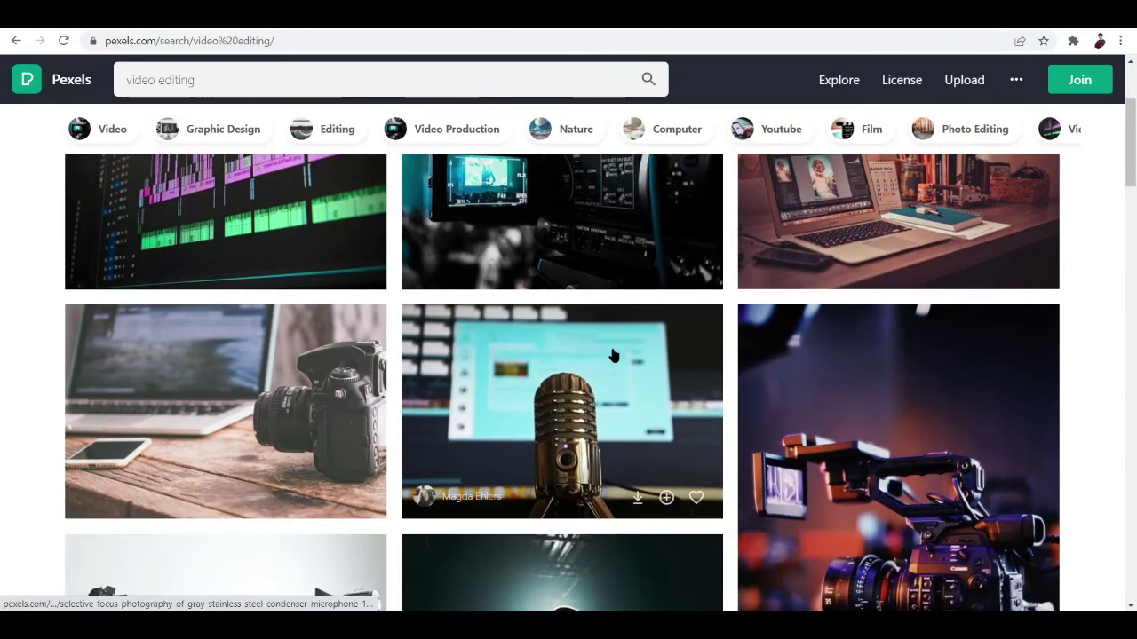
{"action": "scroll", "coordinate": [613, 355], "scroll_direction": "down", "scroll_amount": 2}
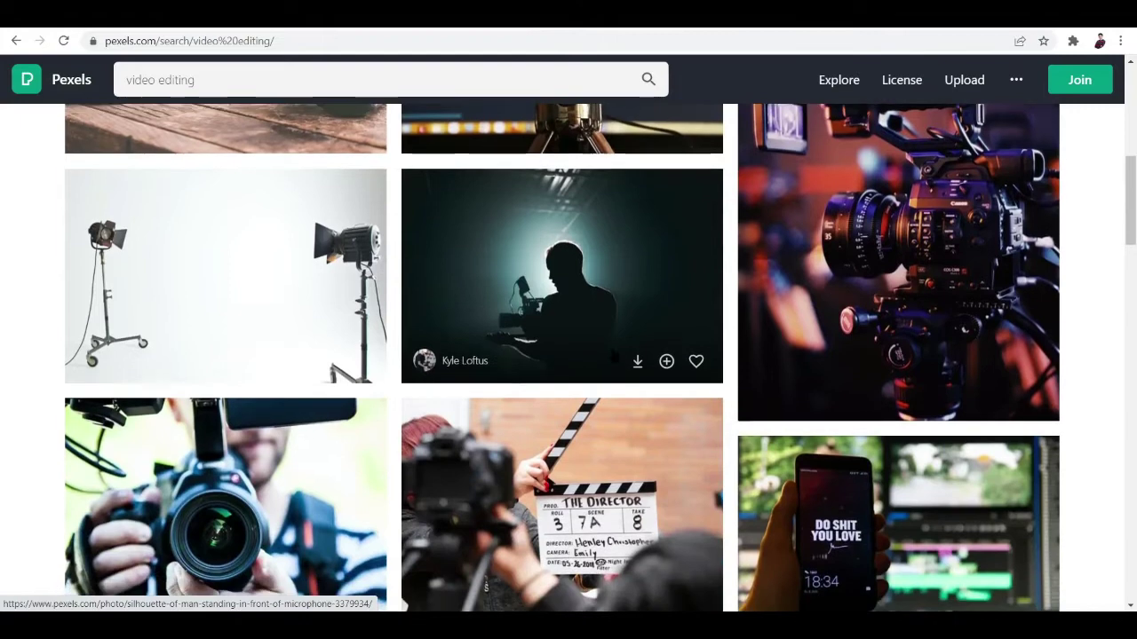
{"action": "scroll", "coordinate": [612, 355], "scroll_direction": "up", "scroll_amount": 5}
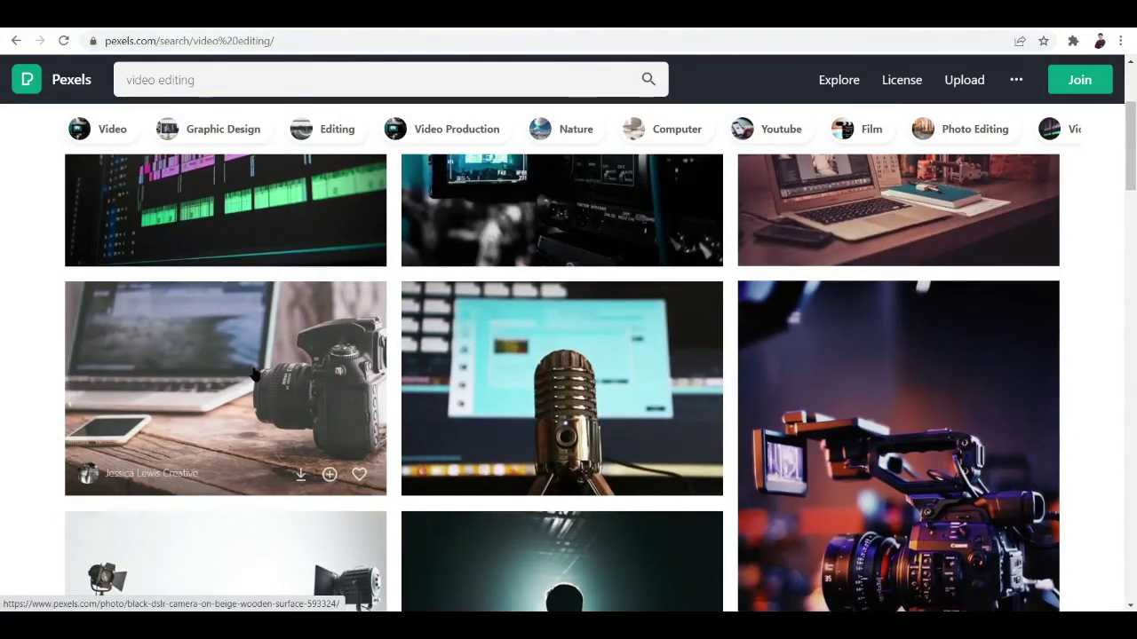
{"action": "scroll", "coordinate": [613, 355], "scroll_direction": "up", "scroll_amount": 3}
{"action": "left_click", "coordinate": [621, 310]}
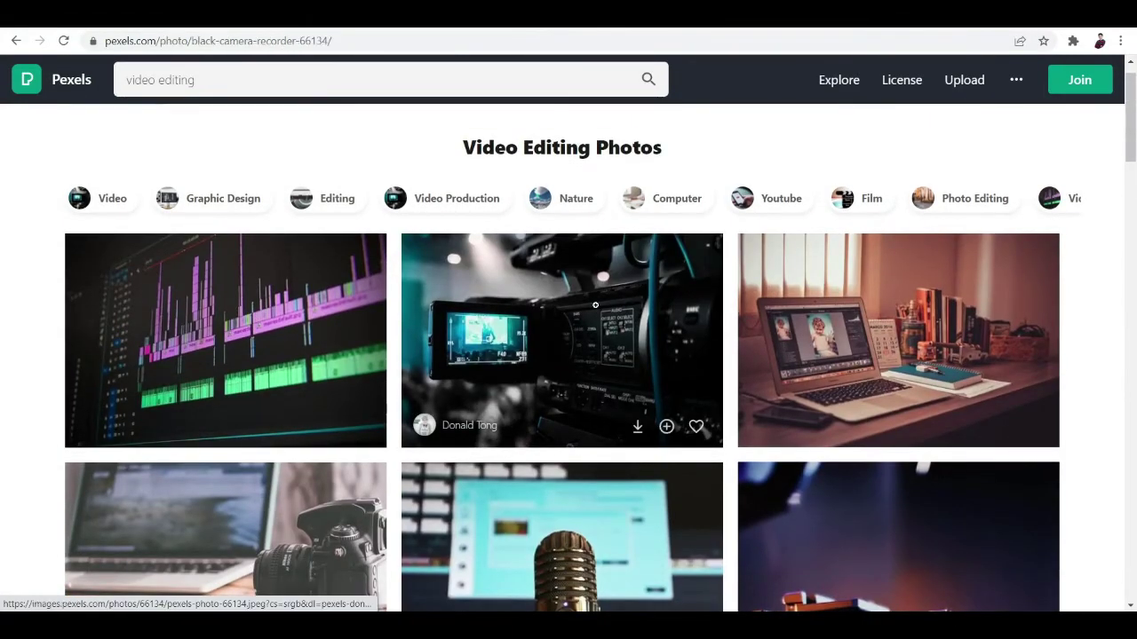
{"action": "left_click", "coordinate": [684, 277]}
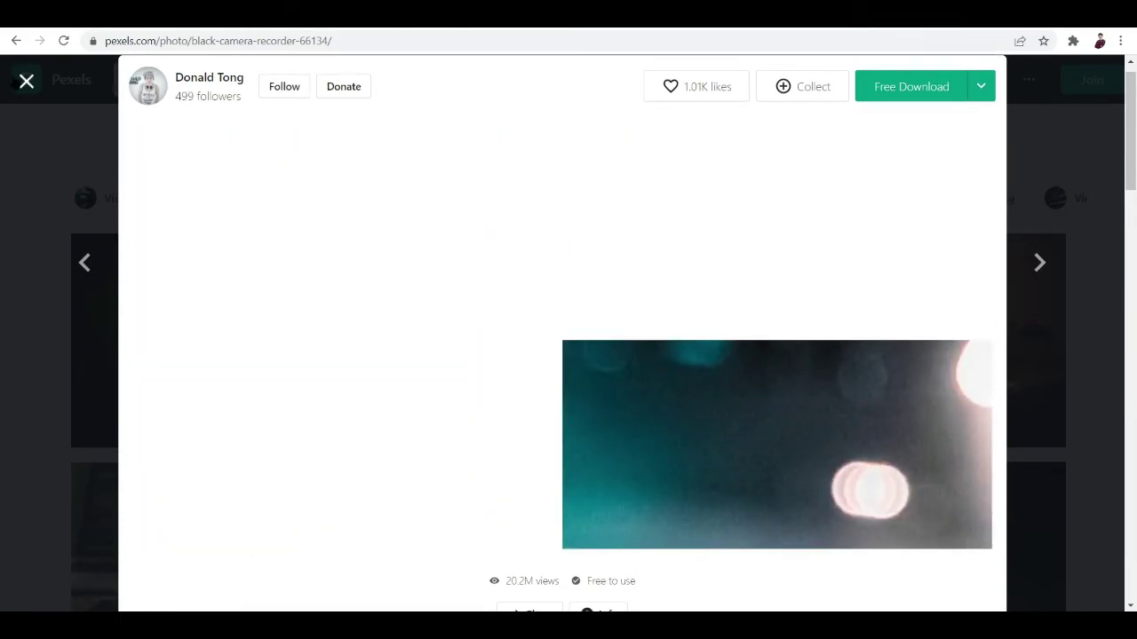
{"action": "left_click", "coordinate": [17, 80]}
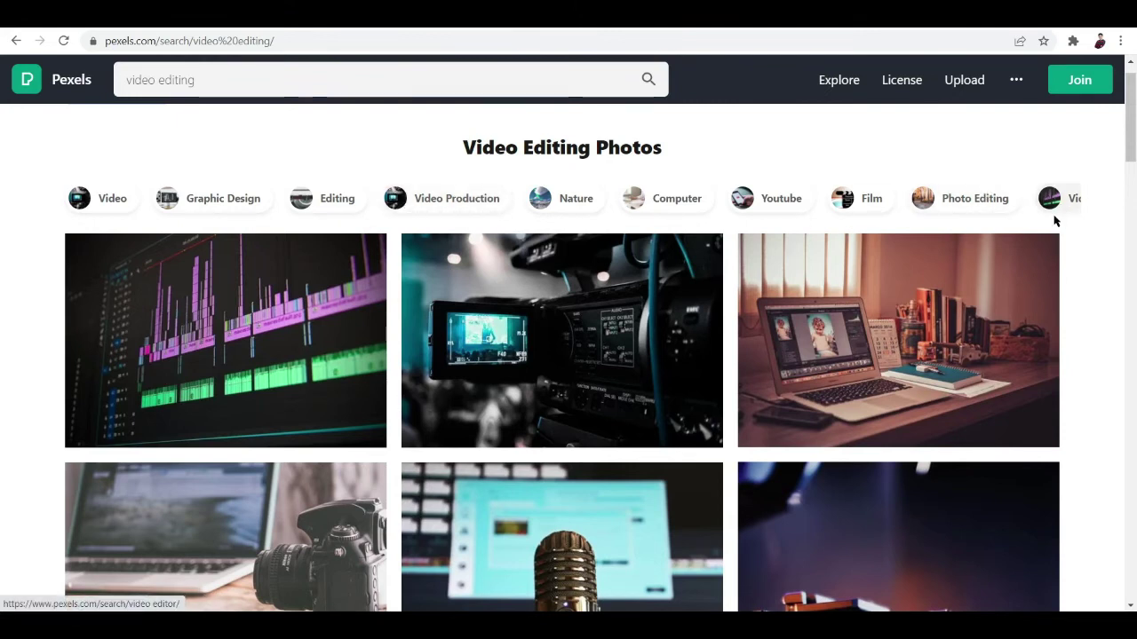
{"action": "left_click", "coordinate": [460, 196]}
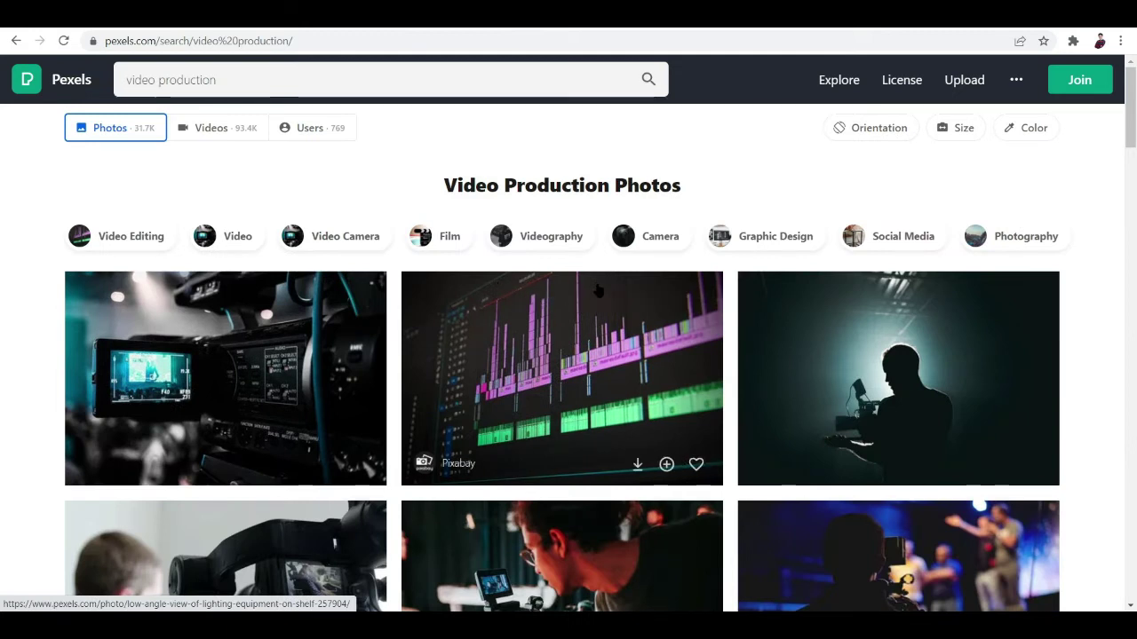
- Switch to video results and preview the broadcast-event video
{"action": "left_click", "coordinate": [220, 131]}
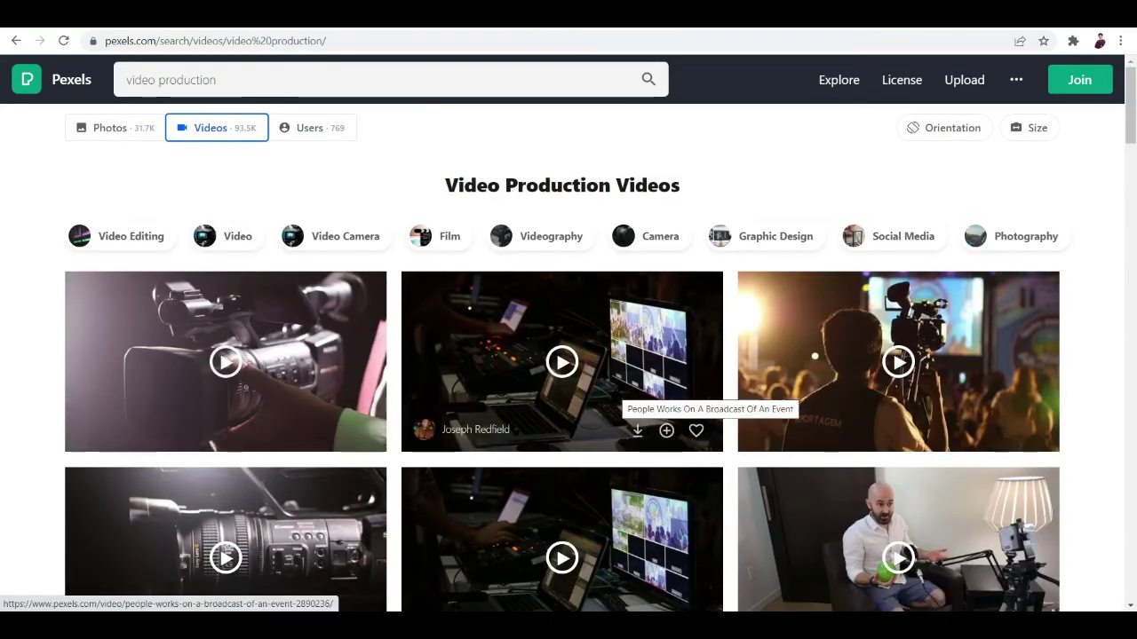
{"action": "left_click", "coordinate": [622, 382]}
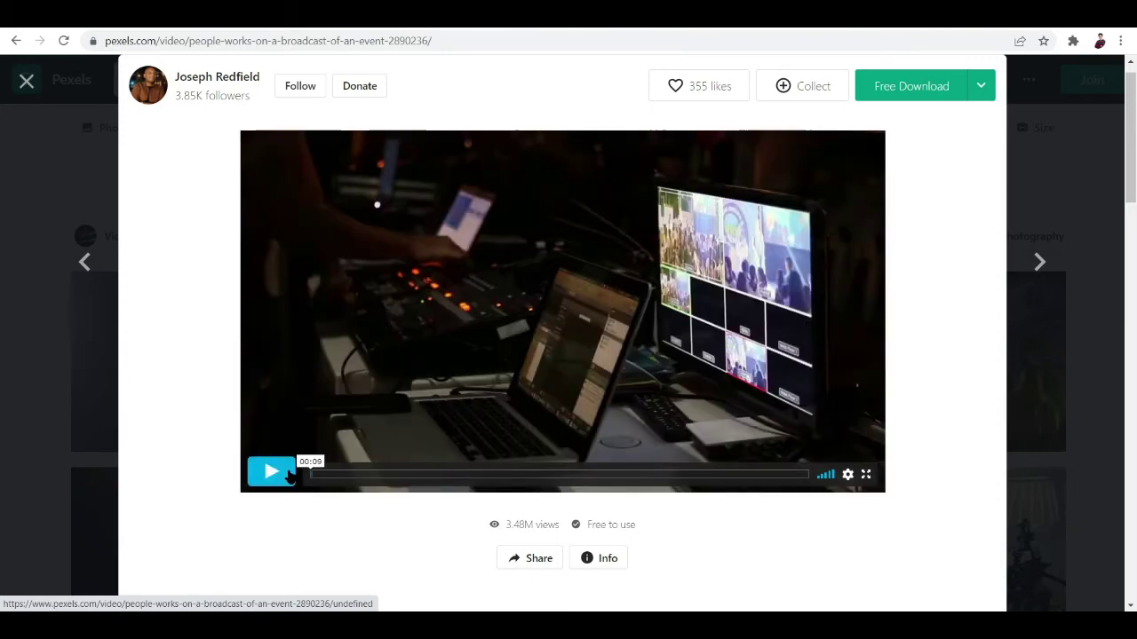
{"action": "left_click", "coordinate": [288, 475]}
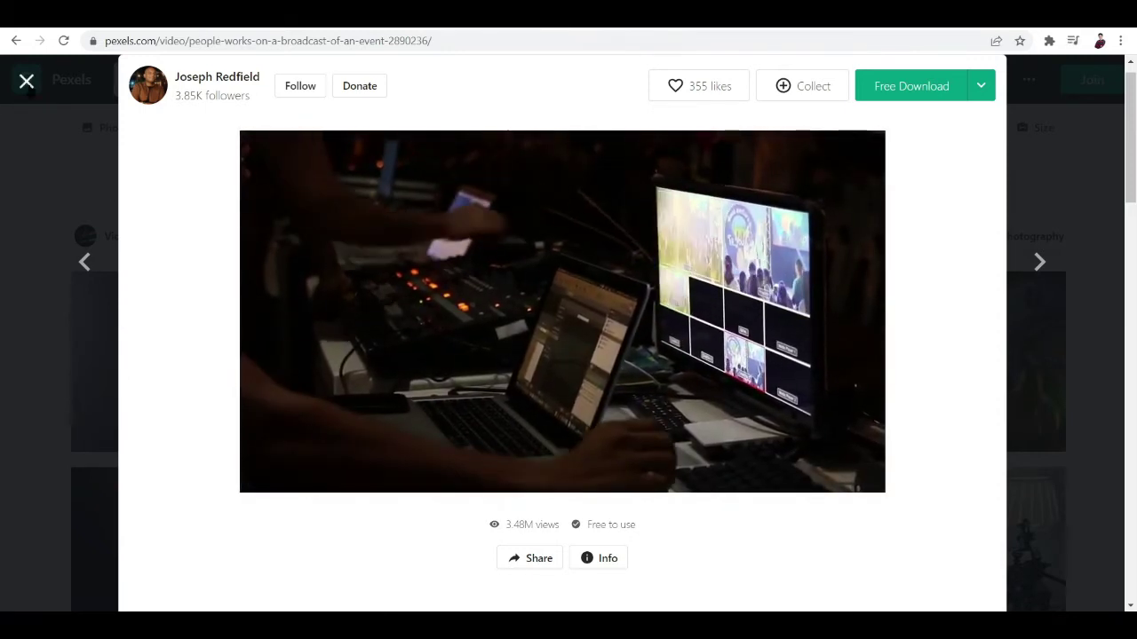
{"action": "key", "text": "Escape"}
{"action": "scroll", "coordinate": [864, 522], "scroll_direction": "down", "scroll_amount": 5}
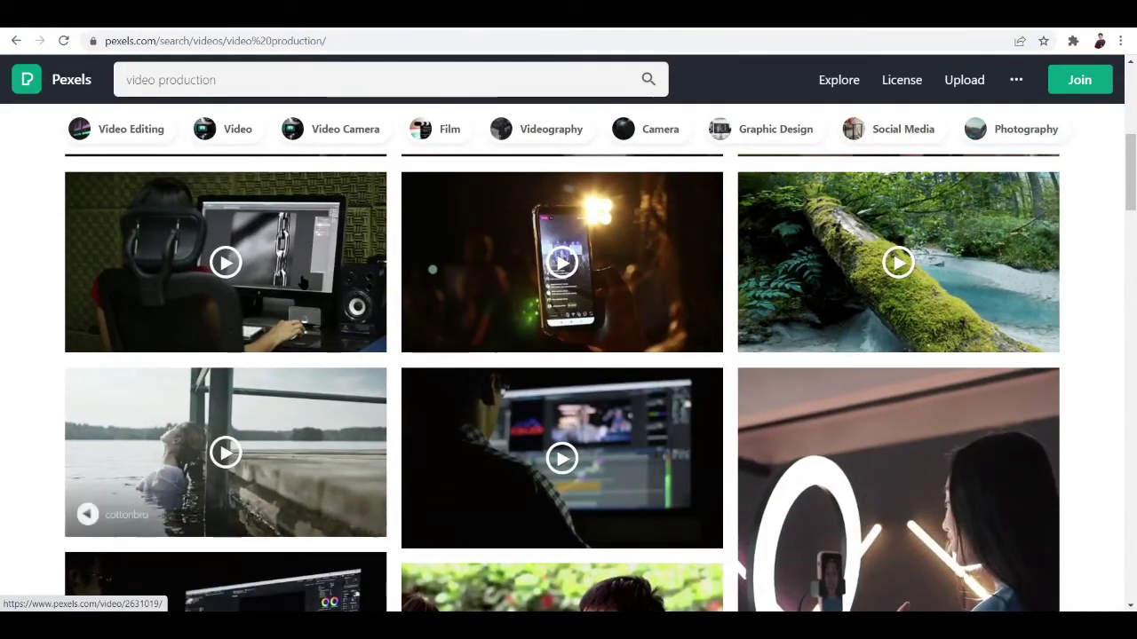
- Download the clip of someone editing at a computer monitor, then return to results
{"action": "left_click", "coordinate": [298, 281]}
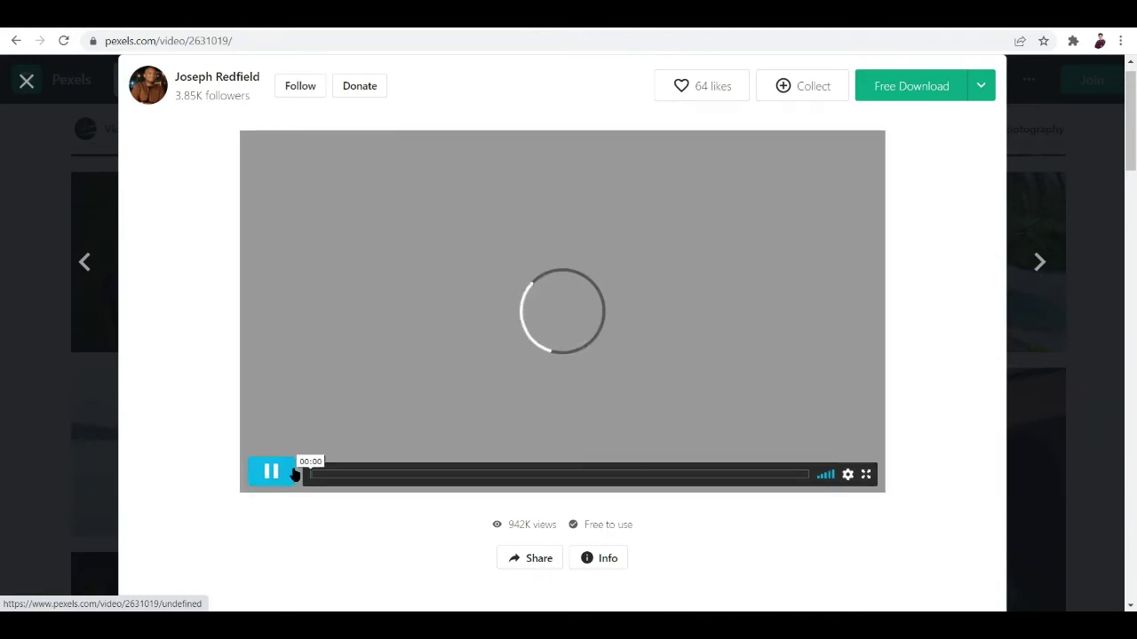
{"action": "left_click", "coordinate": [292, 474]}
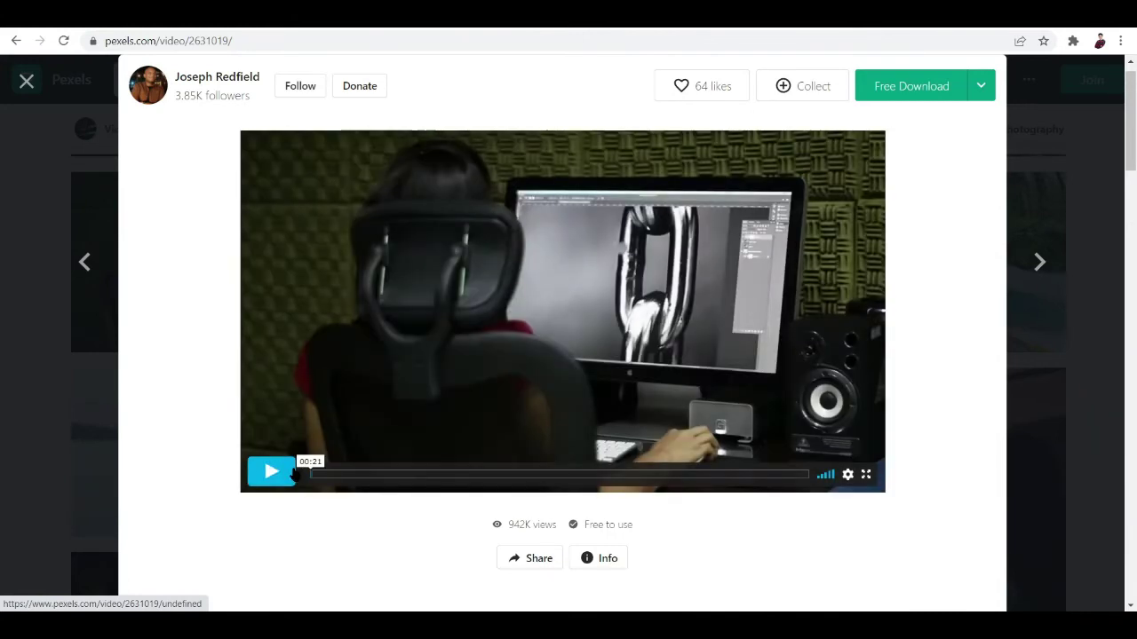
{"action": "left_click", "coordinate": [293, 475]}
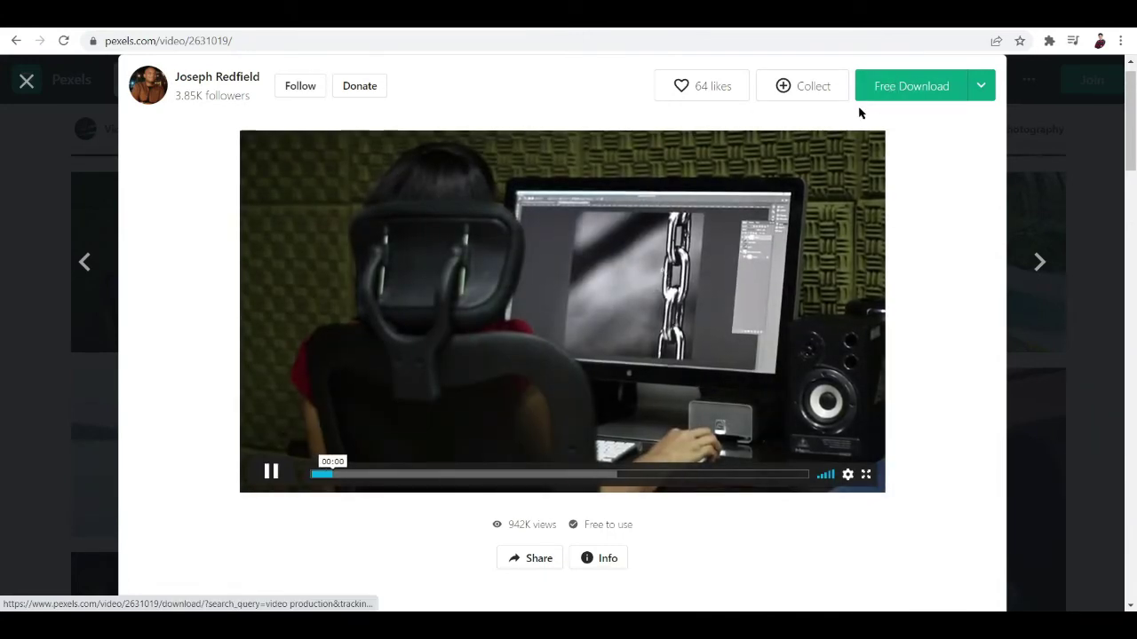
{"action": "left_click", "coordinate": [891, 94]}
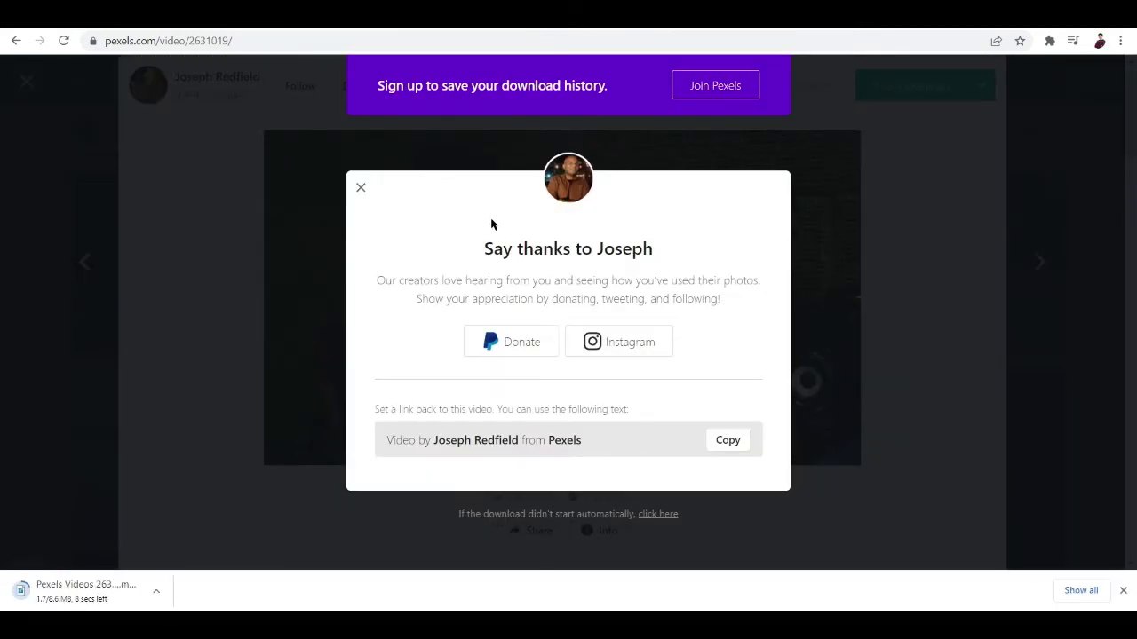
{"action": "left_click", "coordinate": [361, 189]}
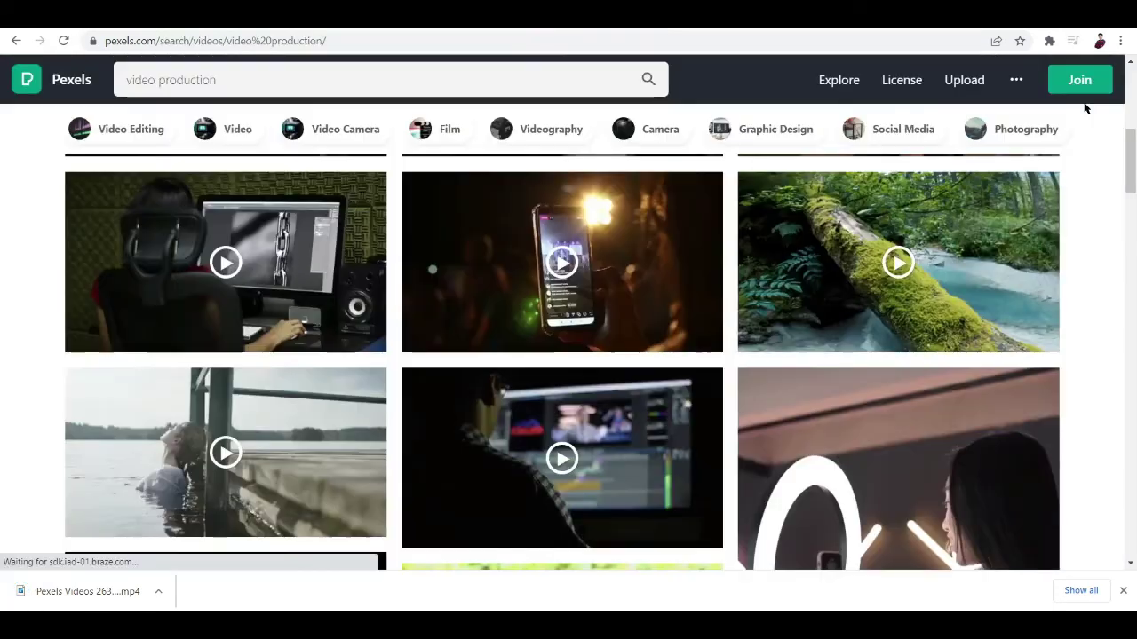
{"action": "left_click", "coordinate": [1085, 101]}
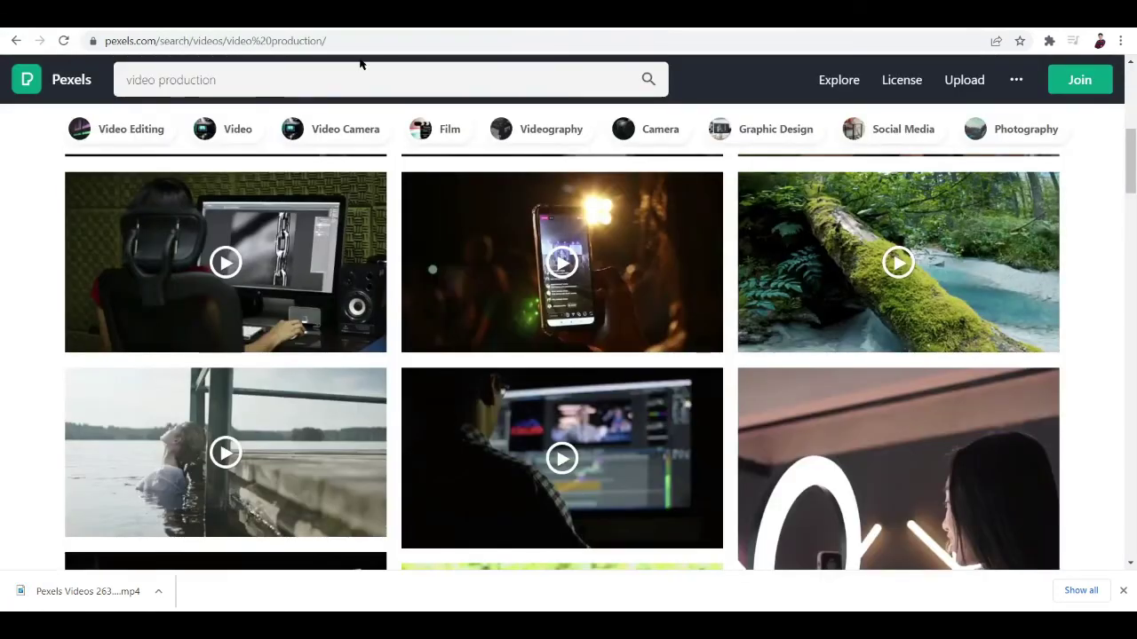
- Replace the search term with 'youtuber' and run the video search
{"action": "triple_click", "coordinate": [346, 78]}
{"action": "key", "text": "BackSpace"}
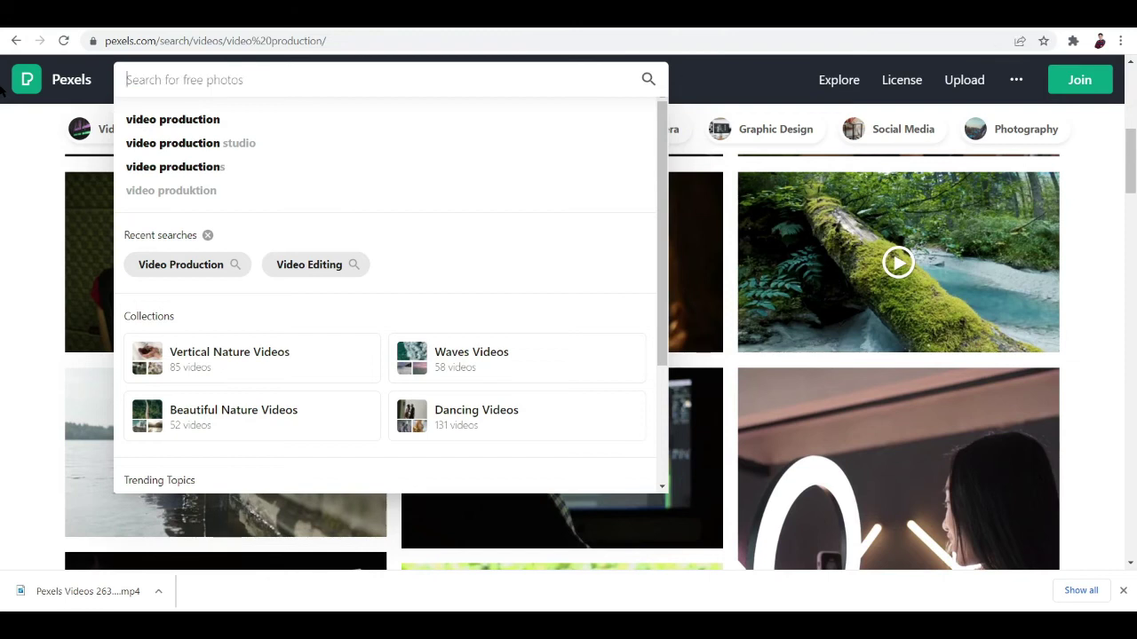
{"action": "type", "text": "yputubee"}
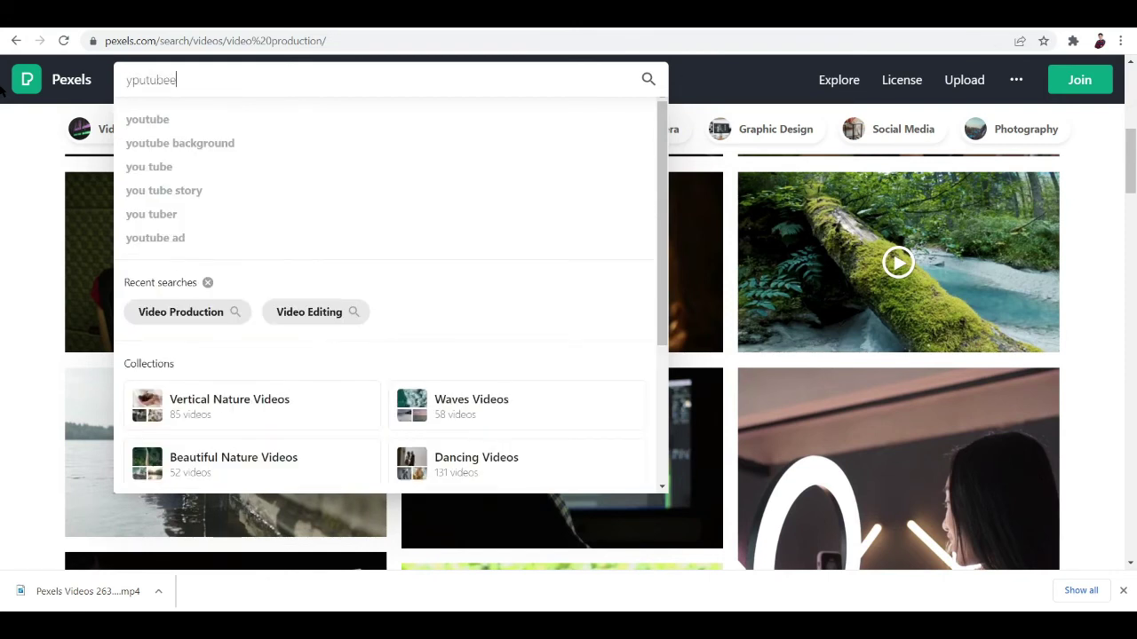
{"action": "key", "text": "BackSpace"}
{"action": "key", "text": "BackSpace"}
{"action": "key", "text": "BackSpace"}
{"action": "key", "text": "BackSpace"}
{"action": "key", "text": "BackSpace"}
{"action": "key", "text": "BackSpace"}
{"action": "key", "text": "BackSpace"}
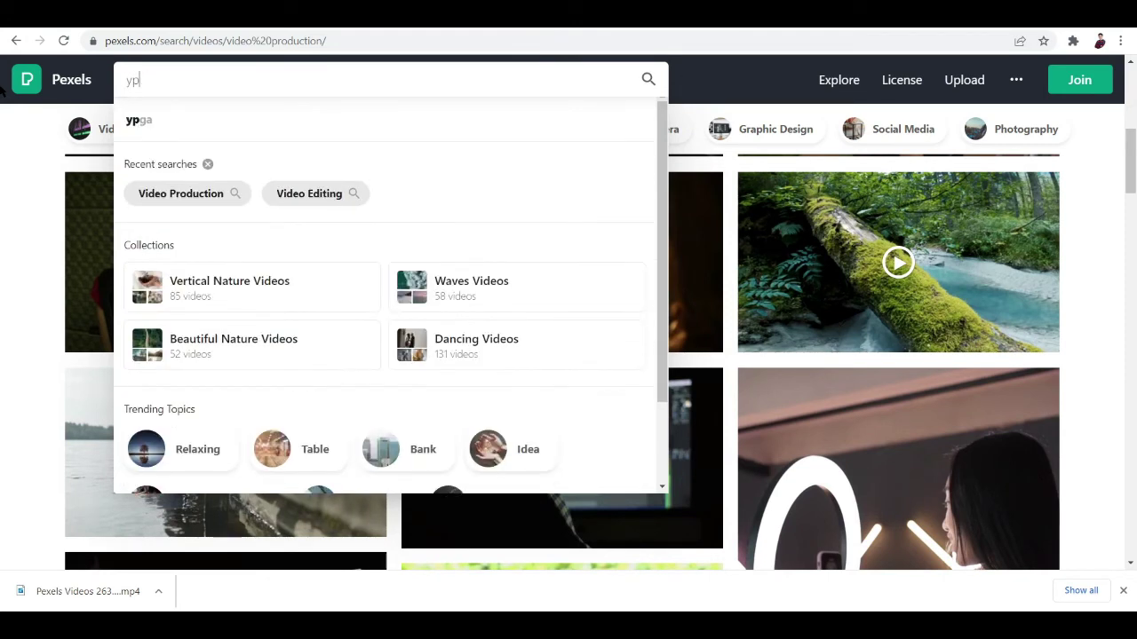
{"action": "type", "text": "outuber"}
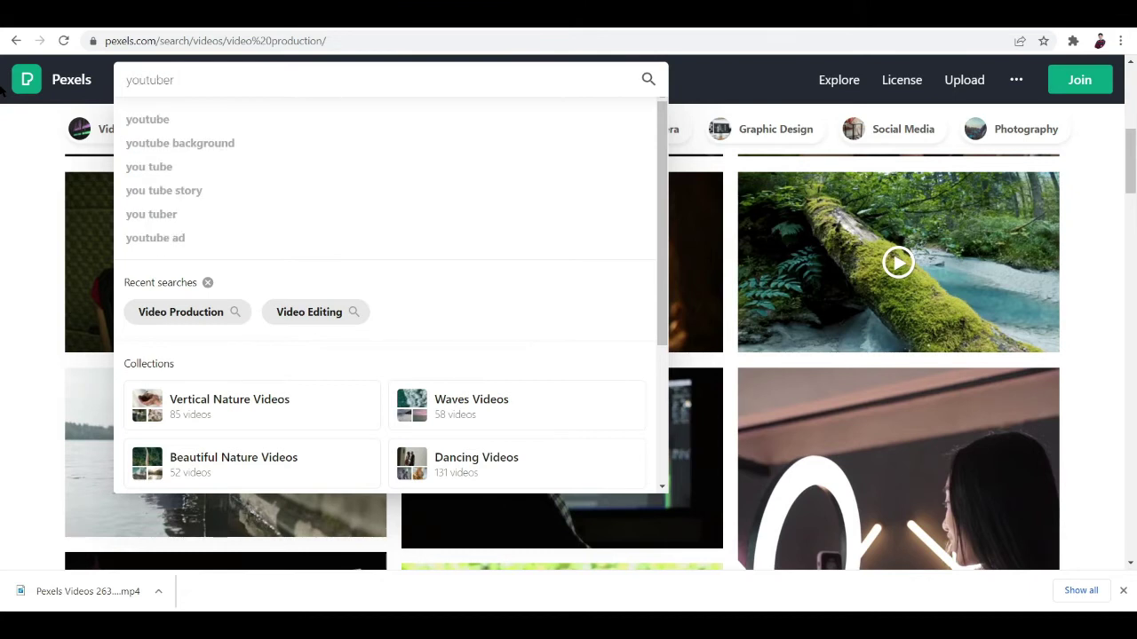
{"action": "key", "text": "Return"}
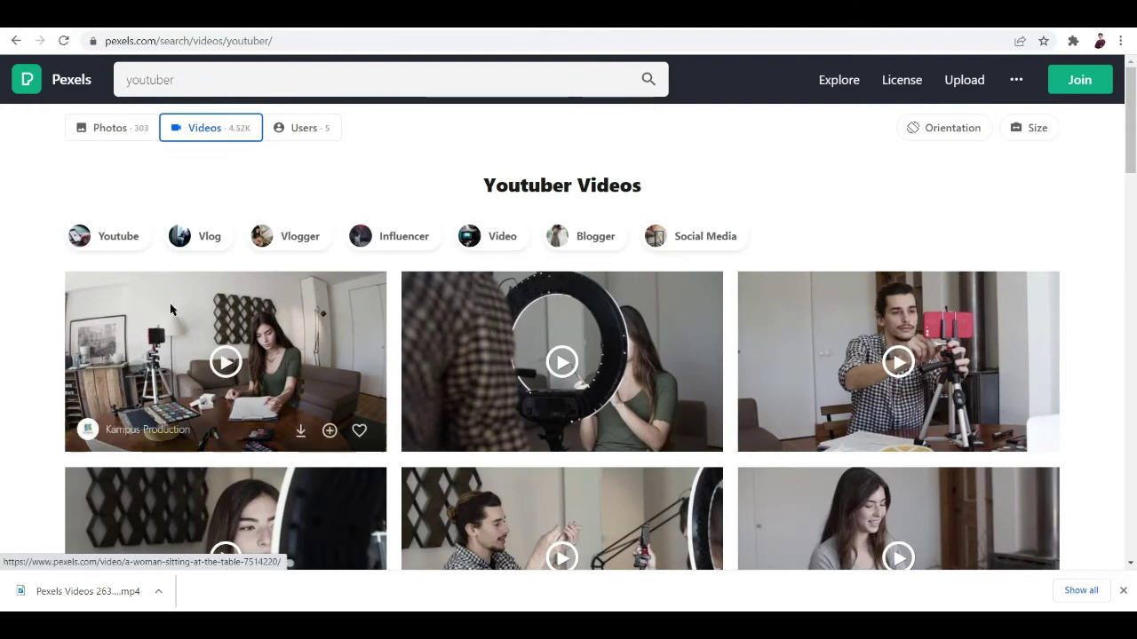
{"action": "scroll", "coordinate": [171, 308], "scroll_direction": "down", "scroll_amount": 1}
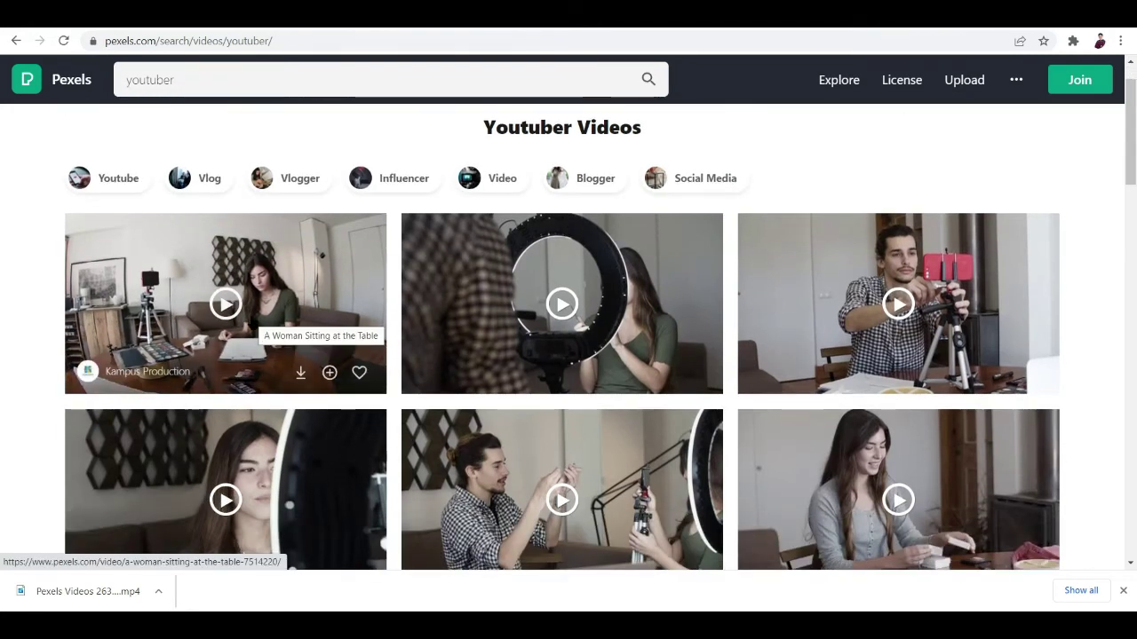
- Download the ring-light vlog clip and return to the youtuber results
{"action": "left_click", "coordinate": [525, 297]}
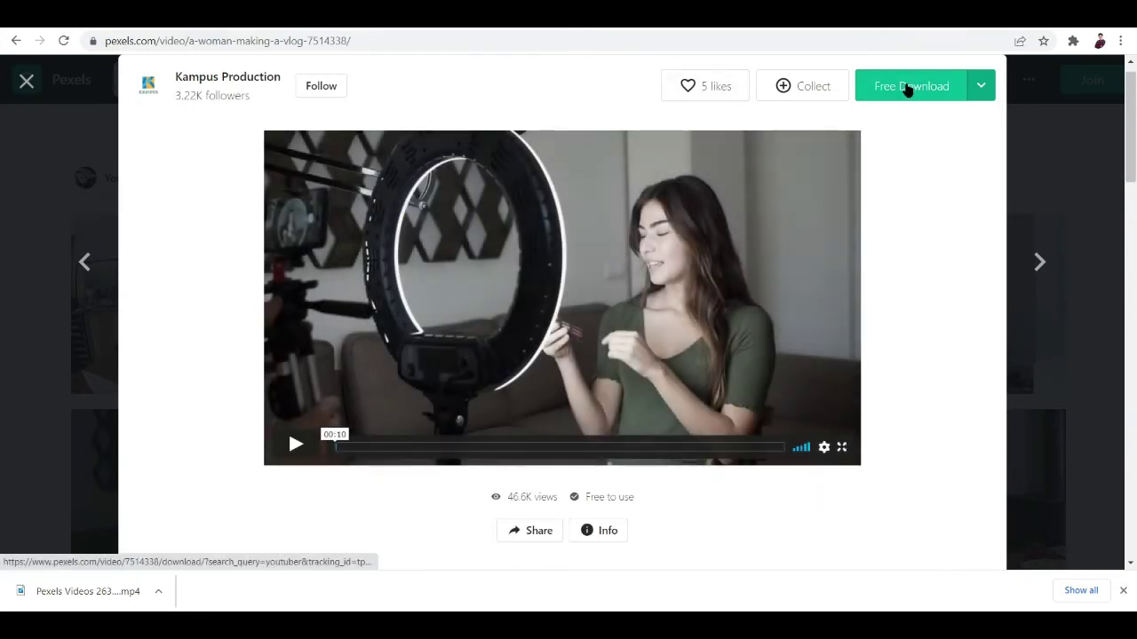
{"action": "left_click", "coordinate": [296, 444]}
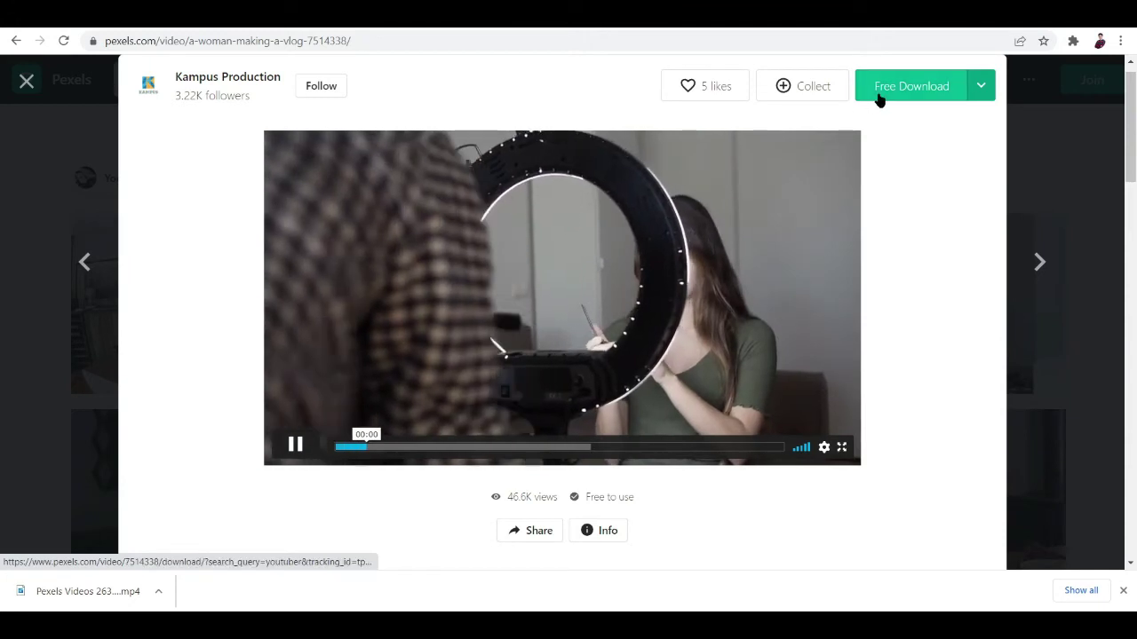
{"action": "left_click", "coordinate": [886, 98]}
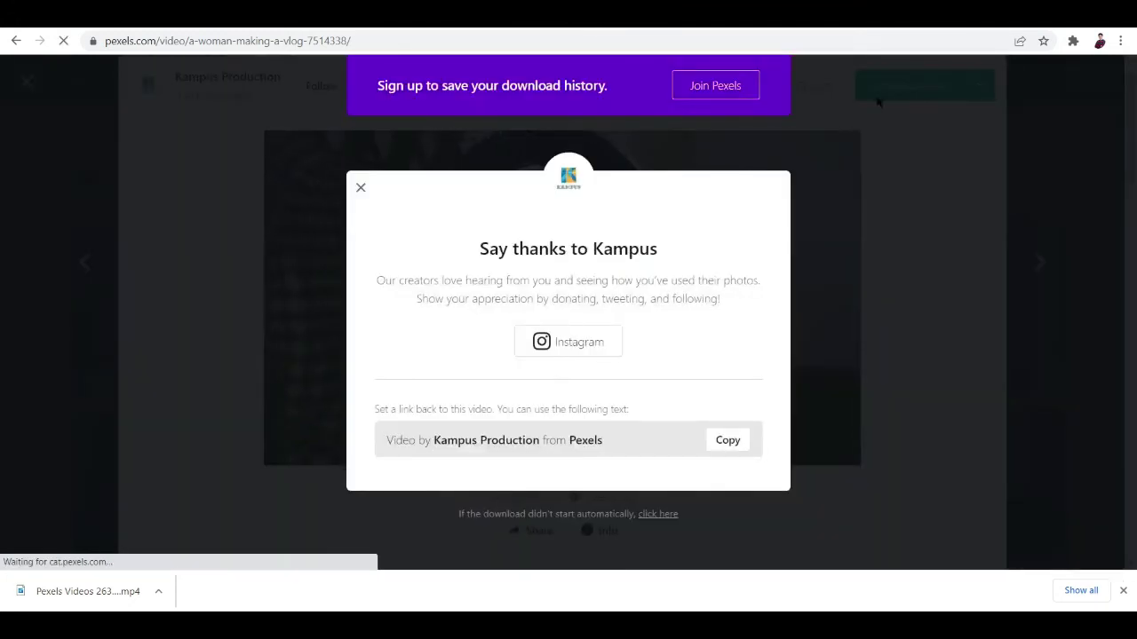
{"action": "left_click", "coordinate": [61, 140]}
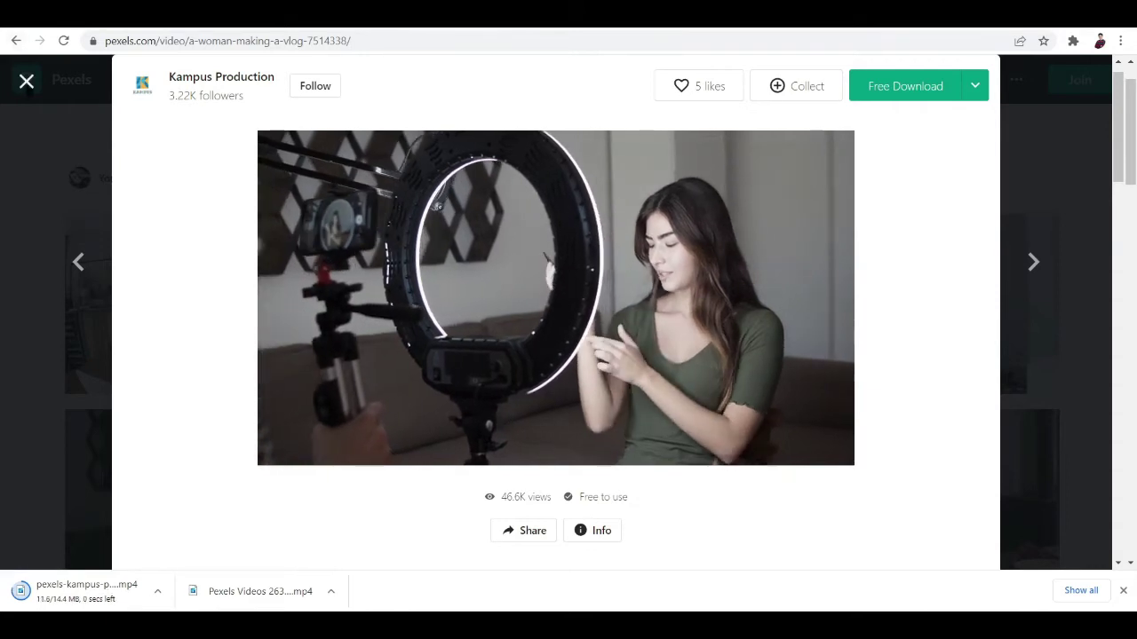
{"action": "key", "text": "Escape"}
{"action": "scroll", "coordinate": [550, 441], "scroll_direction": "down", "scroll_amount": 2}
{"action": "scroll", "coordinate": [550, 442], "scroll_direction": "up", "scroll_amount": 2}
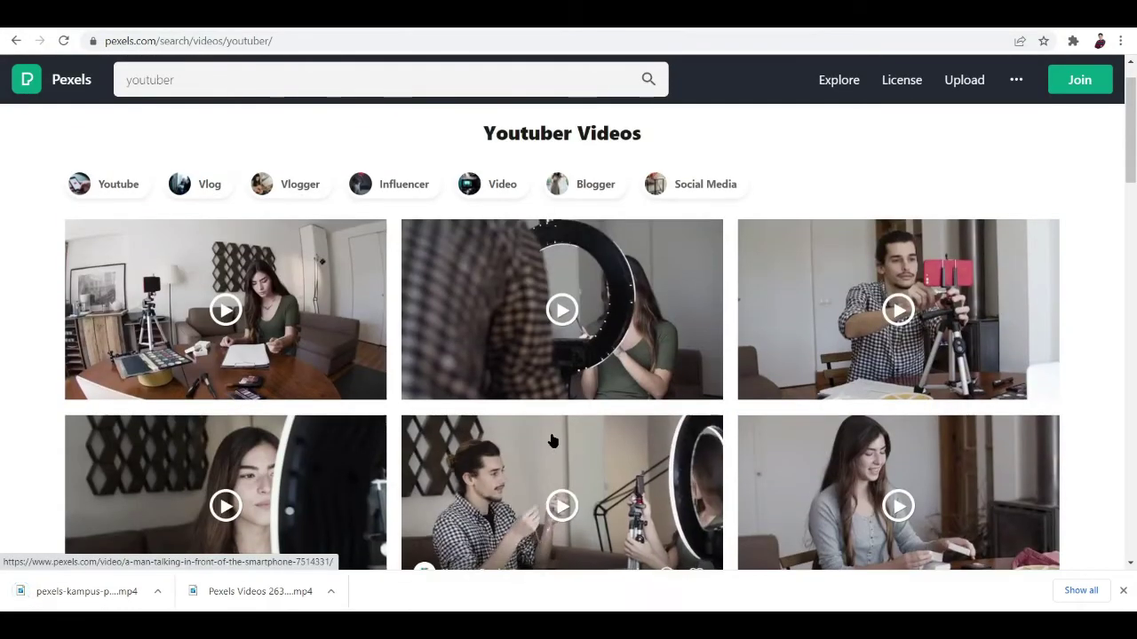
{"action": "scroll", "coordinate": [550, 441], "scroll_direction": "down", "scroll_amount": 1}
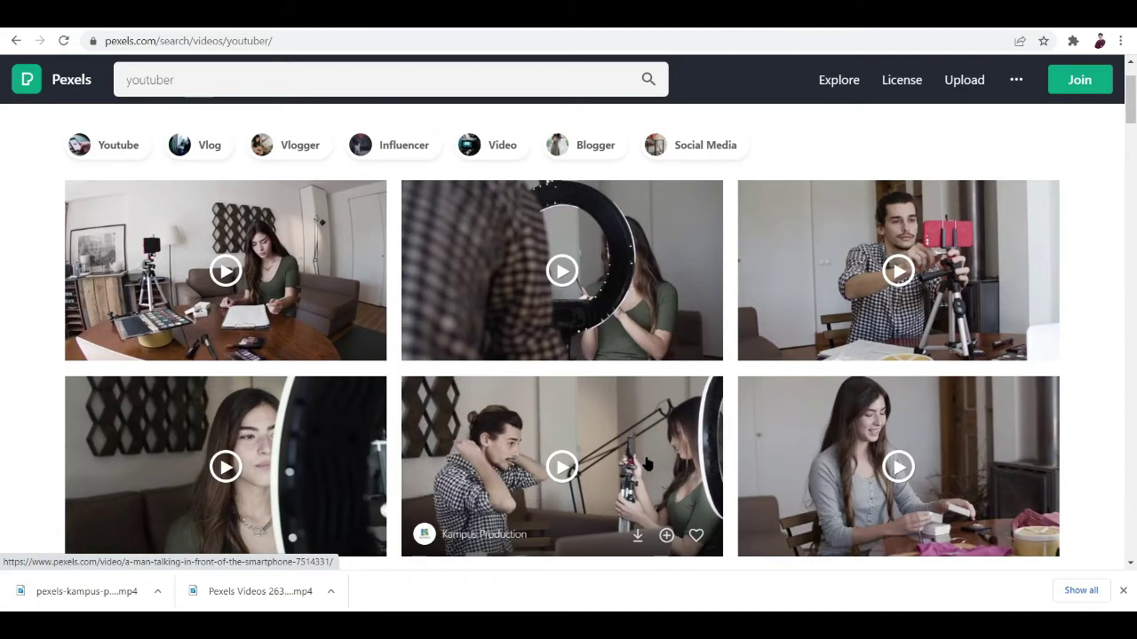
- Download the couple-with-tripod clip and return to the results
{"action": "left_click", "coordinate": [564, 409]}
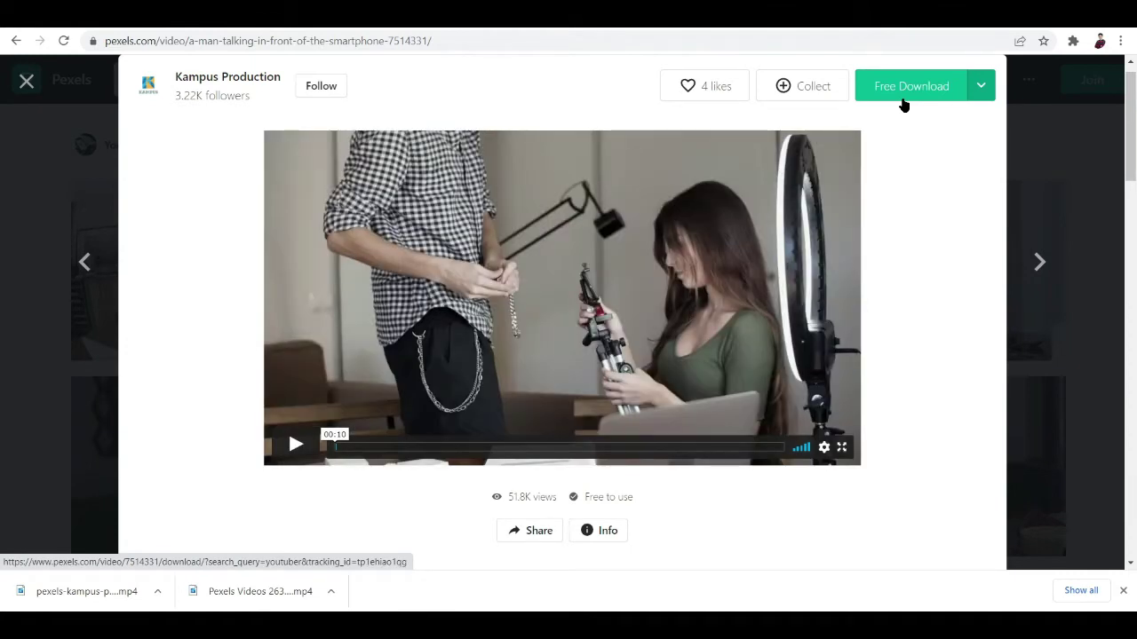
{"action": "left_click", "coordinate": [903, 105]}
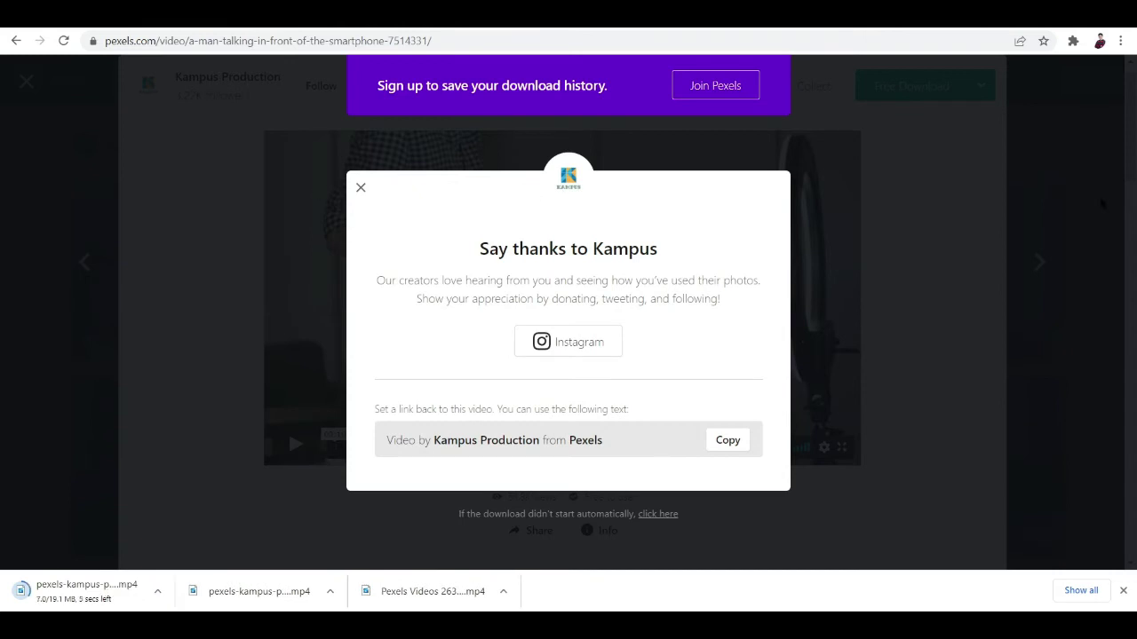
{"action": "left_click", "coordinate": [1101, 205]}
{"action": "left_click", "coordinate": [27, 81]}
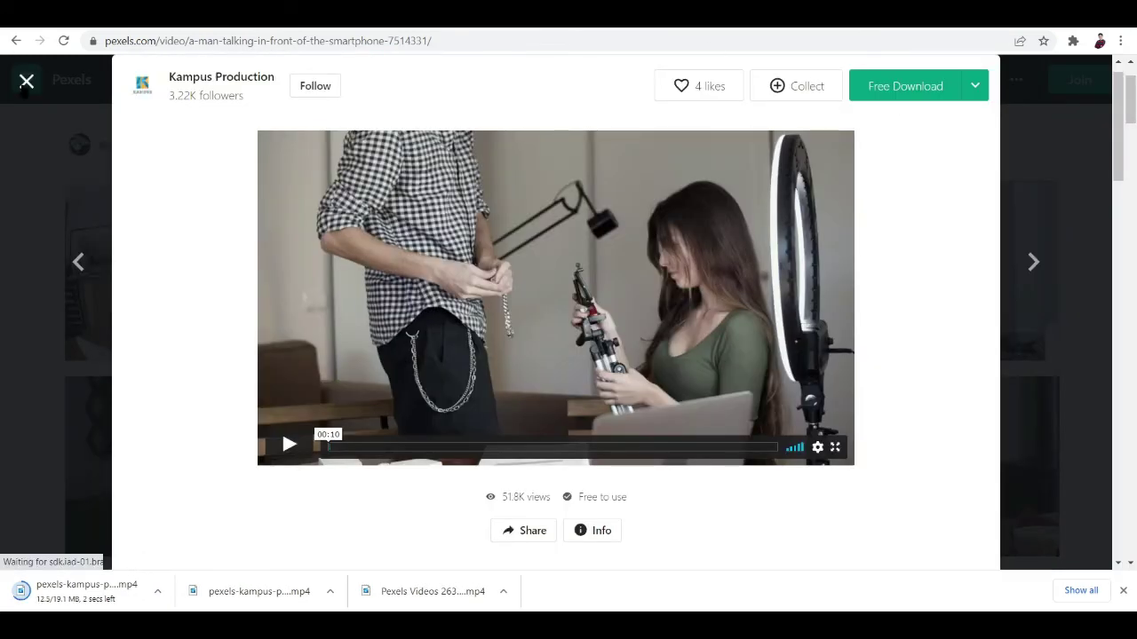
{"action": "left_click", "coordinate": [254, 81]}
- Search Pexels for 'learning' videos and scan the results
{"action": "key", "text": "BackSpace"}
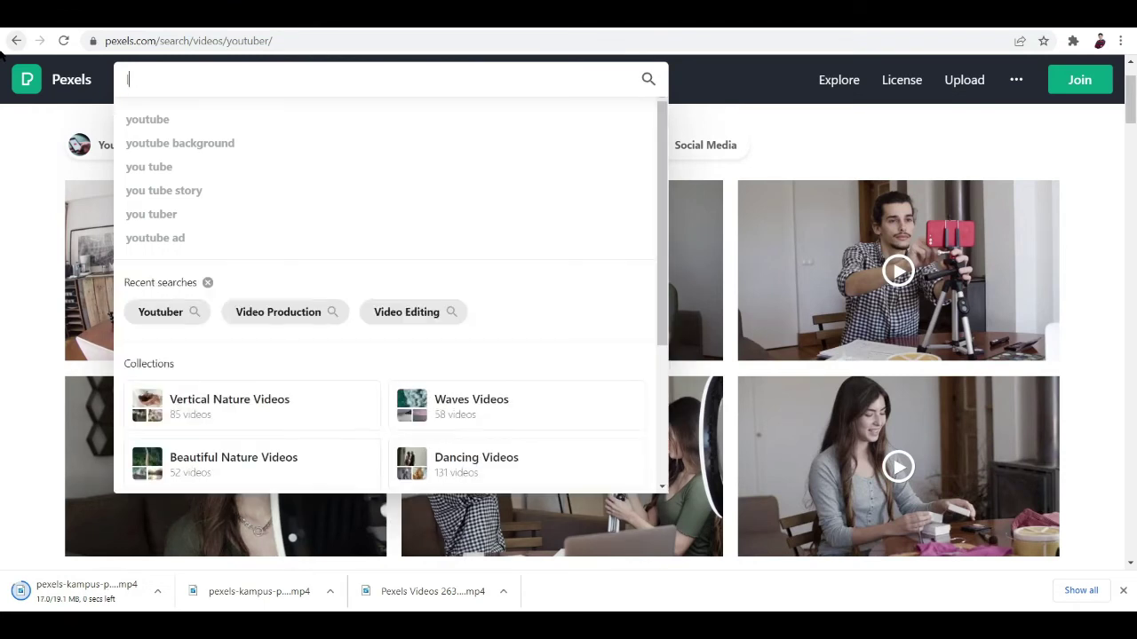
{"action": "type", "text": "learn"}
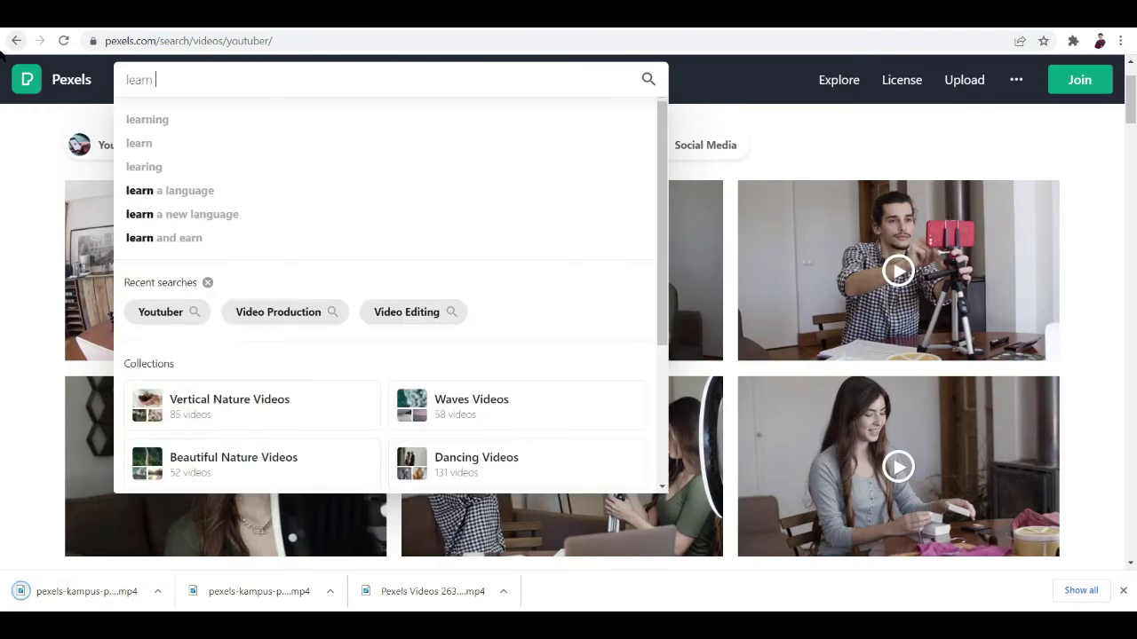
{"action": "type", "text": "ing"}
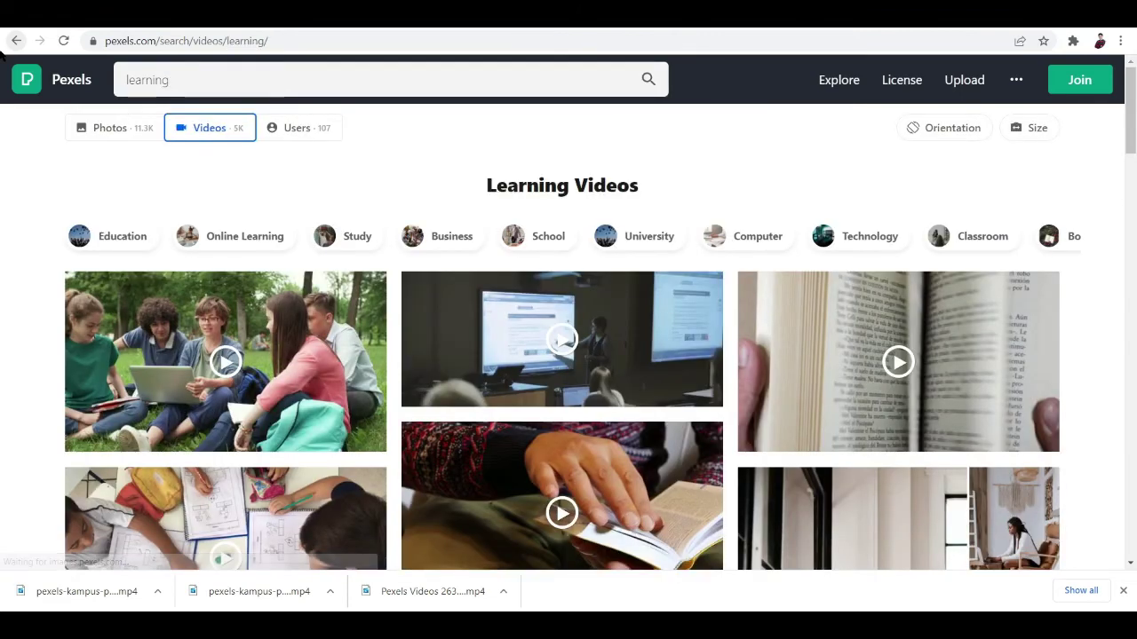
{"action": "scroll", "coordinate": [235, 221], "scroll_direction": "down", "scroll_amount": 2}
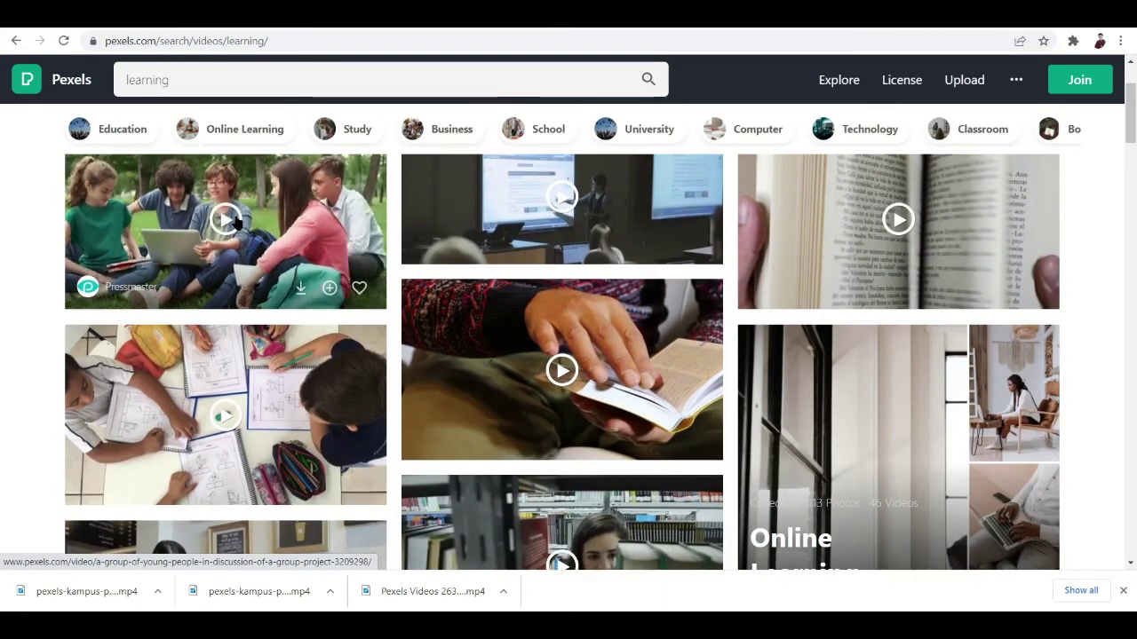
{"action": "scroll", "coordinate": [238, 223], "scroll_direction": "down", "scroll_amount": 2}
{"action": "scroll", "coordinate": [238, 223], "scroll_direction": "up", "scroll_amount": 2}
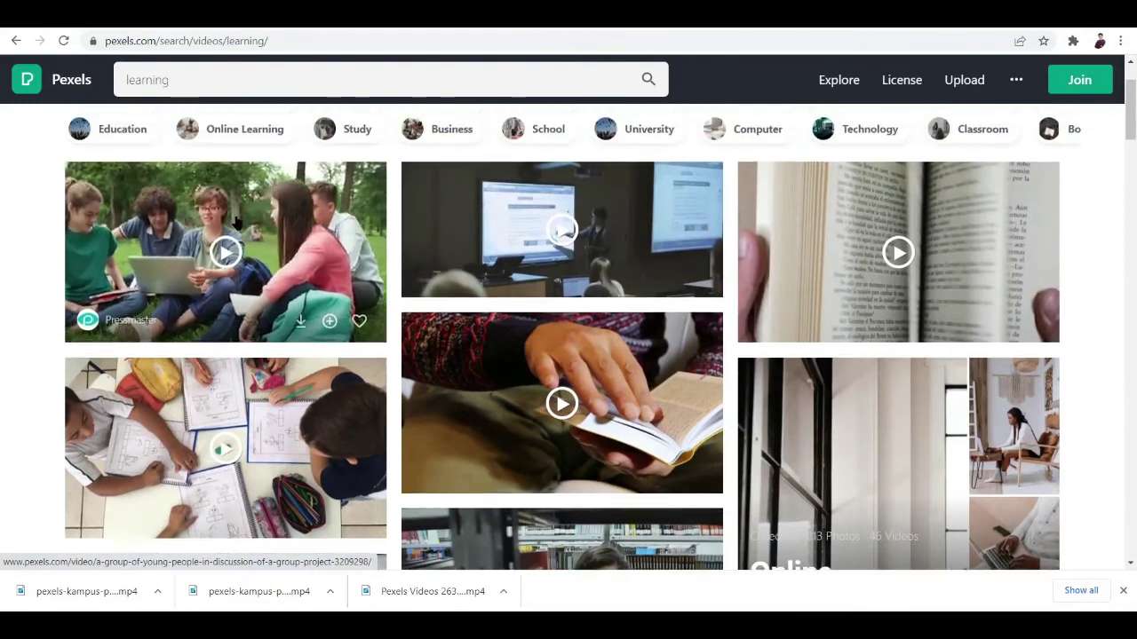
- Download Pressmaster's outdoor group-discussion clip, then switch to the Canva tab
{"action": "left_click", "coordinate": [238, 223]}
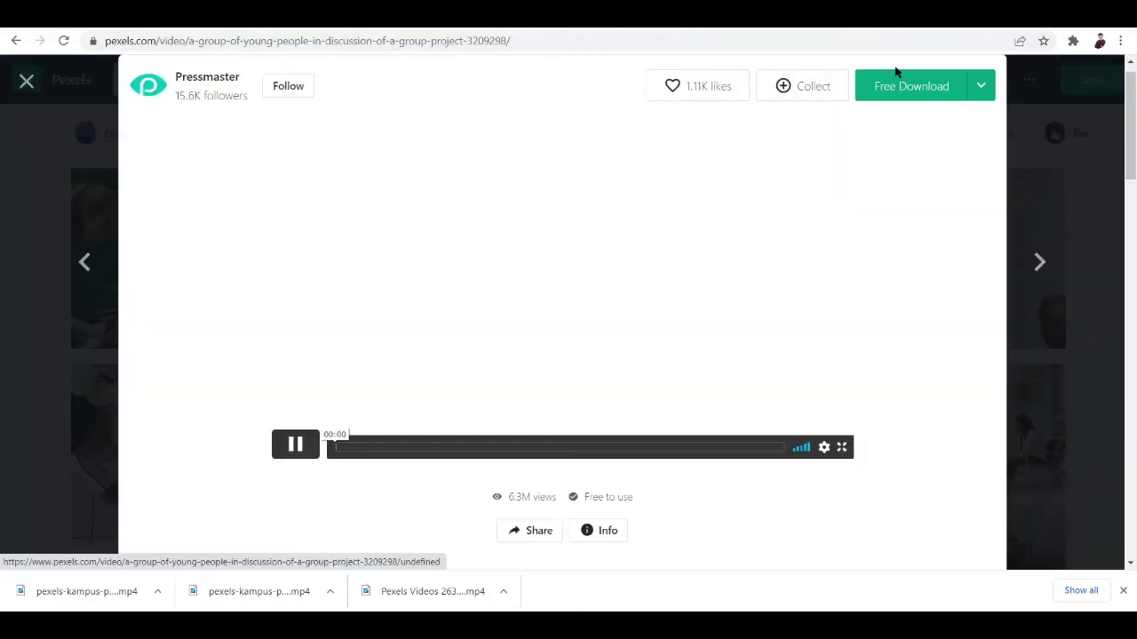
{"action": "left_click", "coordinate": [897, 96]}
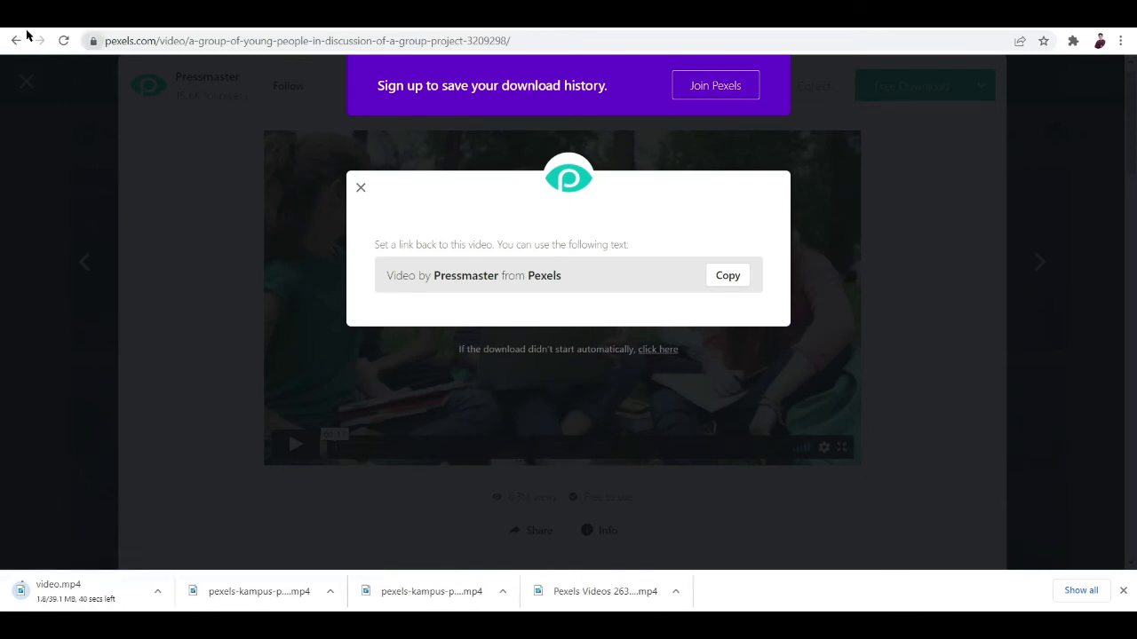
{"action": "key", "text": "ctrl+Tab"}
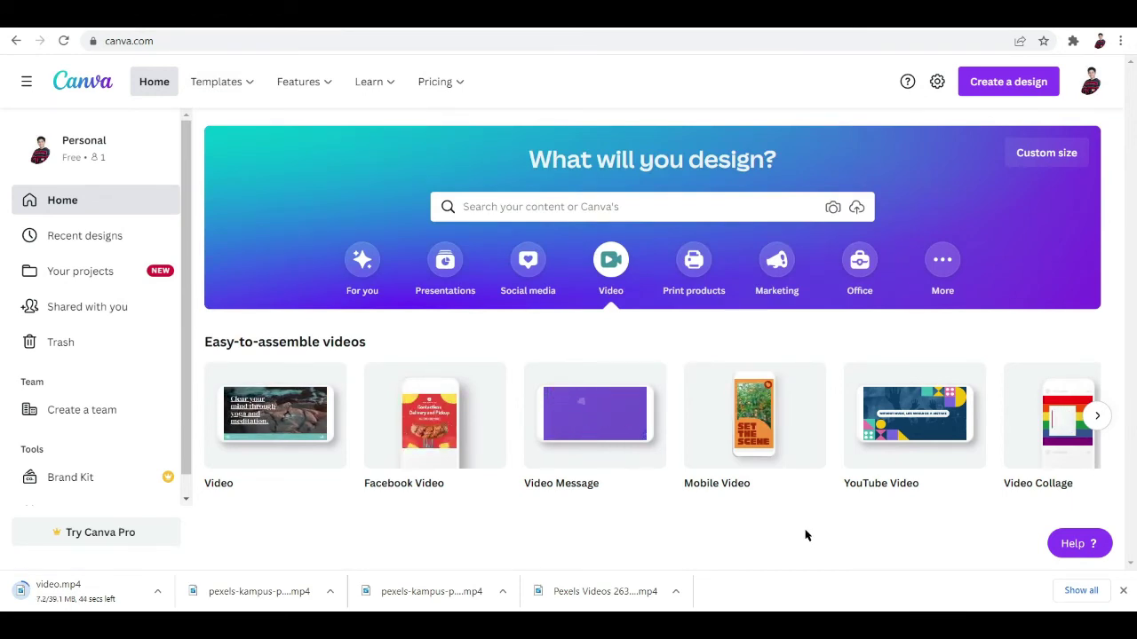
- Switch to the Digistore24 tab showing the Tube Mastery marketplace offer
{"action": "key", "text": "ctrl+Tab"}
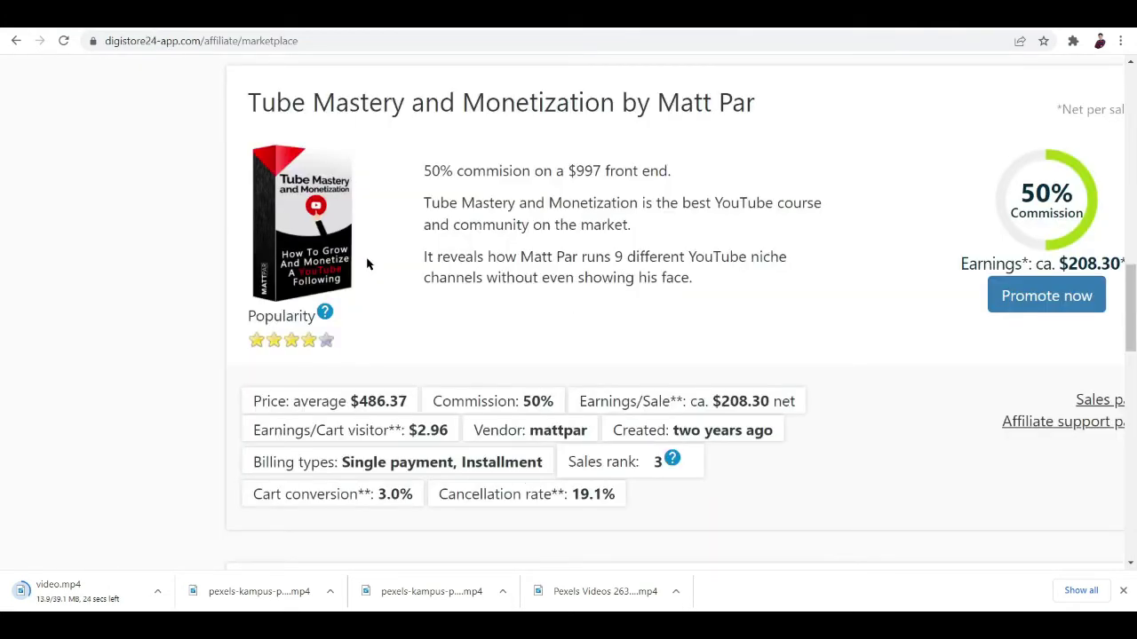
- Switch back from Digistore24 to the Canva home tab
{"action": "key", "text": "ctrl+shift+Tab"}
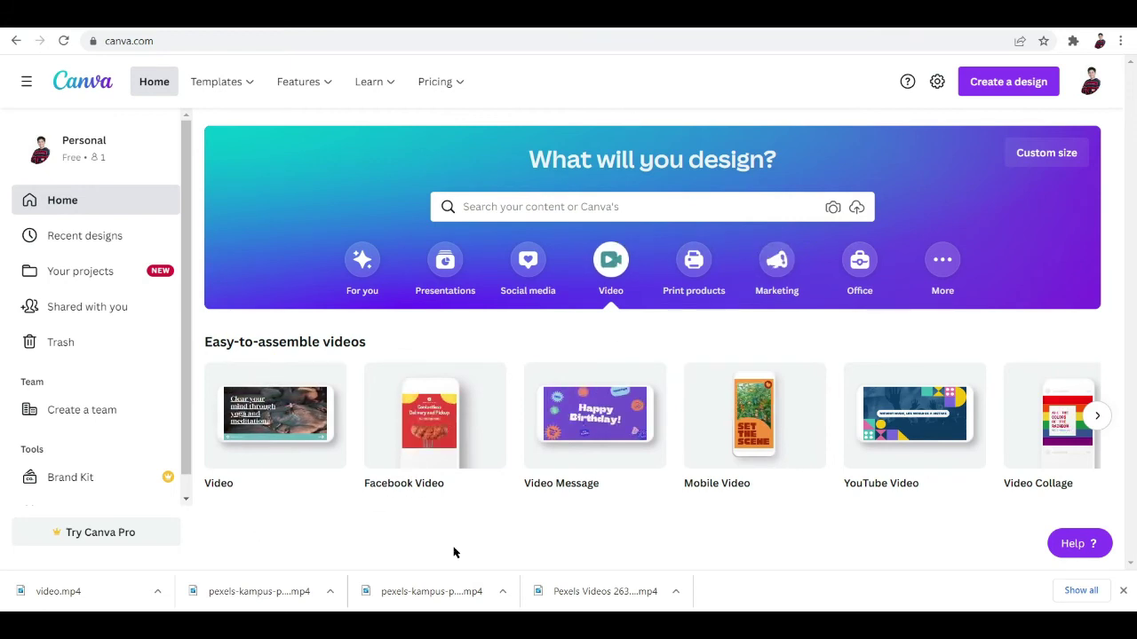
- Create a blank Instagram Reels video design from the Video formats carousel
{"action": "mouse_move", "coordinate": [426, 419]}
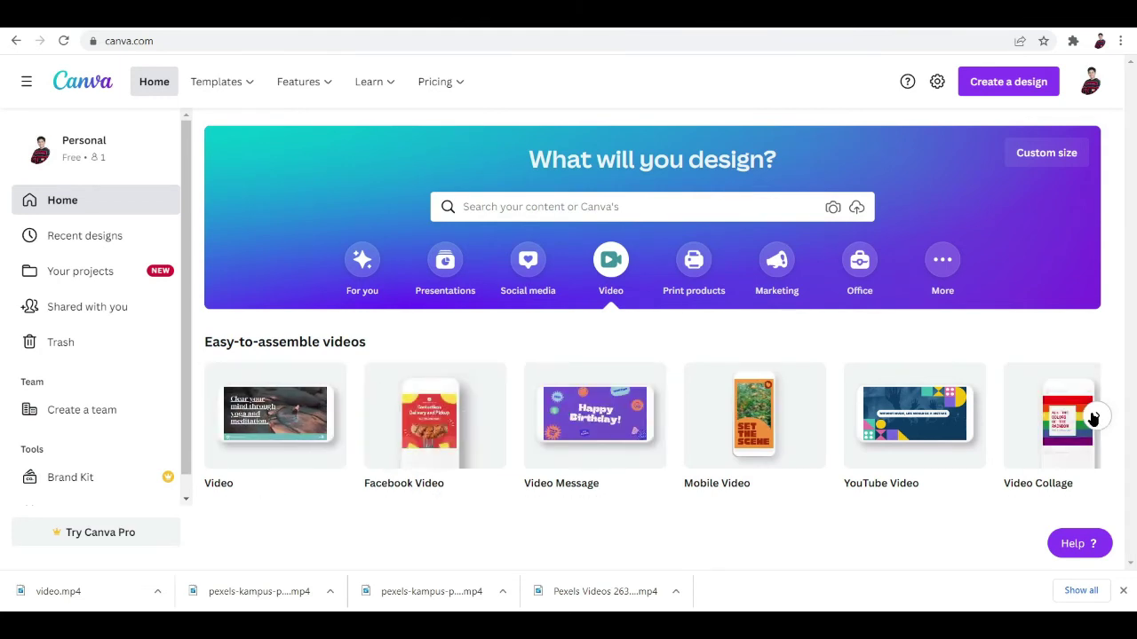
{"action": "left_click", "coordinate": [1093, 418]}
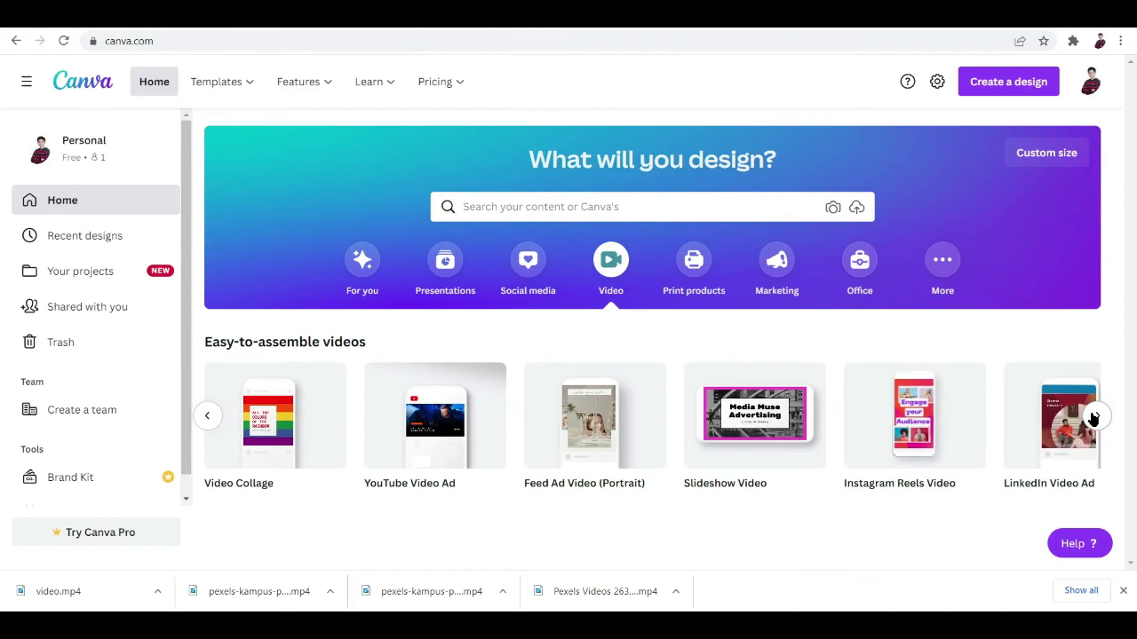
{"action": "left_click", "coordinate": [913, 406]}
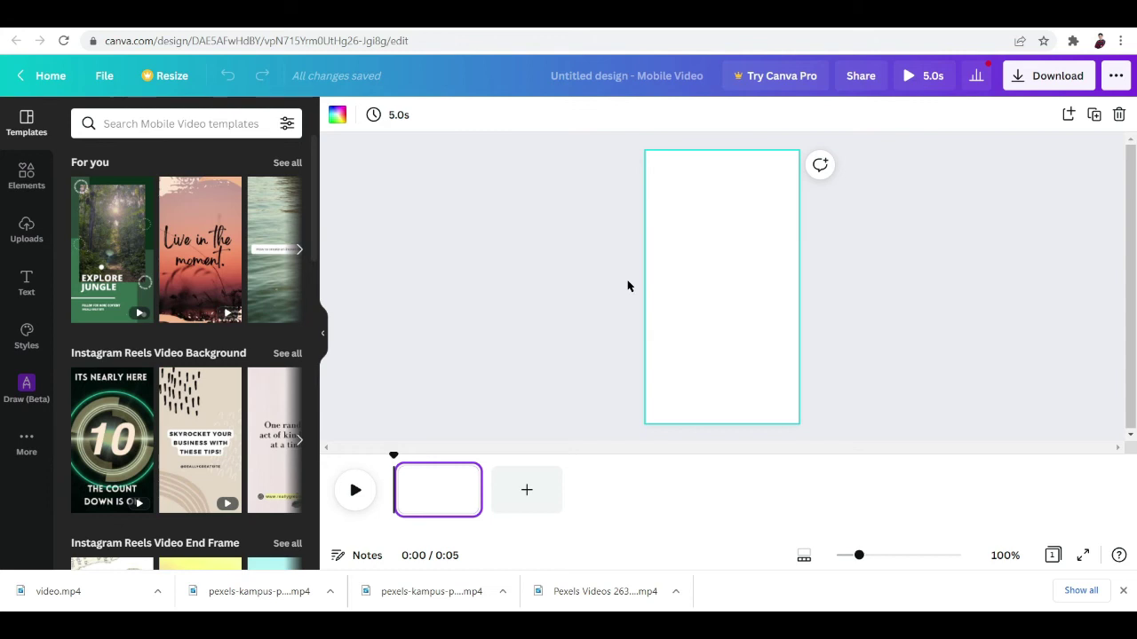
- Upload the four Pexels video files from Downloads and show them under uploaded Videos
{"action": "left_click", "coordinate": [26, 254]}
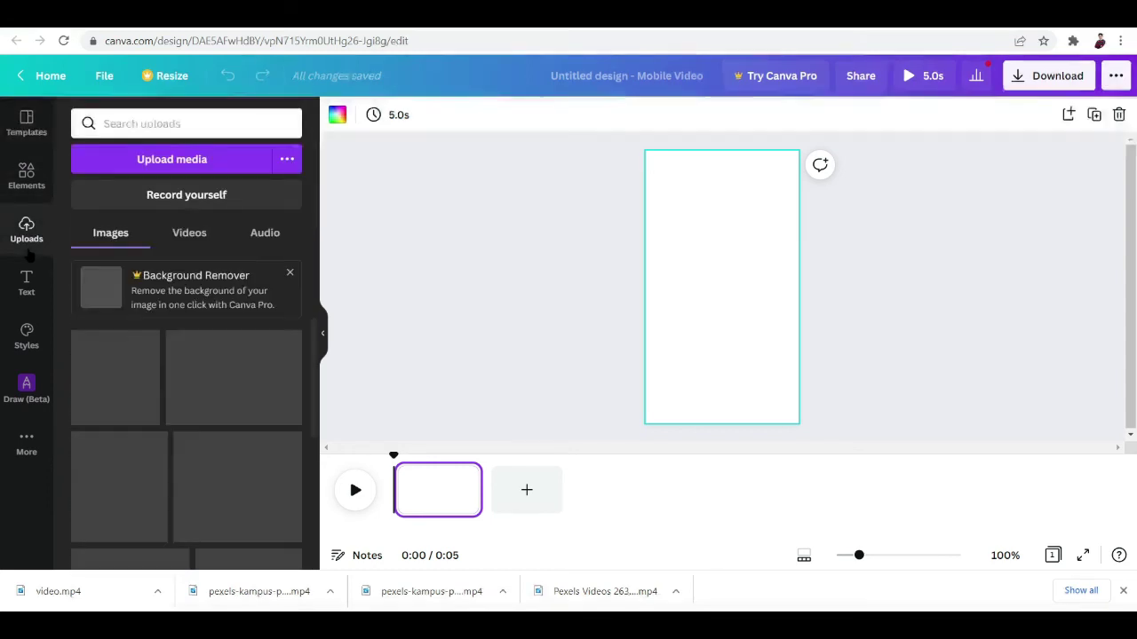
{"action": "left_click", "coordinate": [220, 158]}
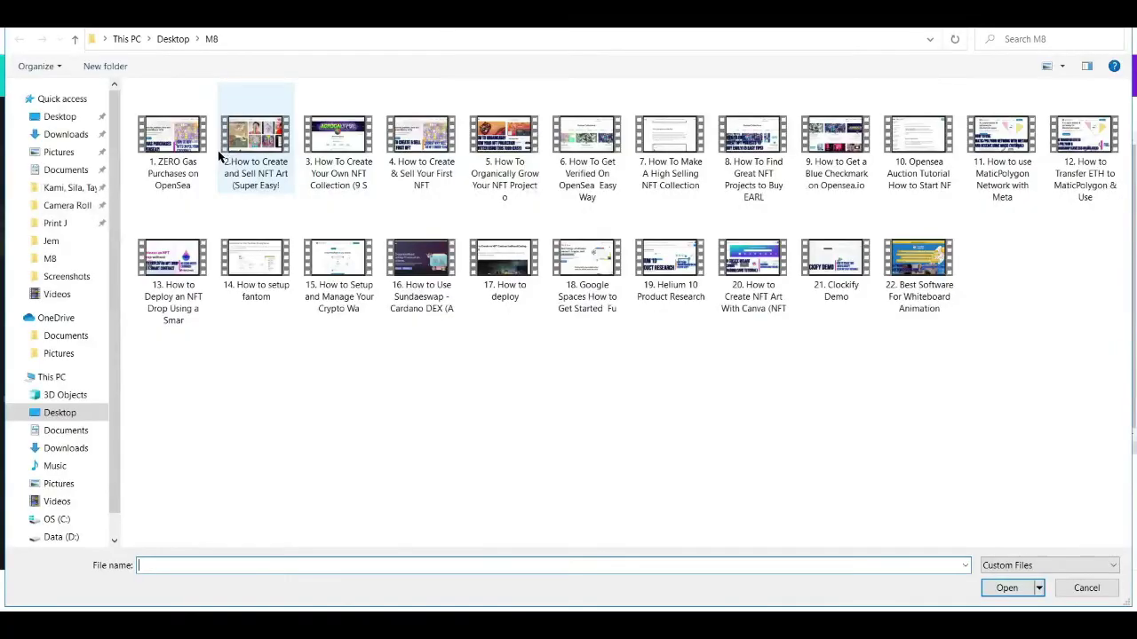
{"action": "left_click", "coordinate": [56, 134]}
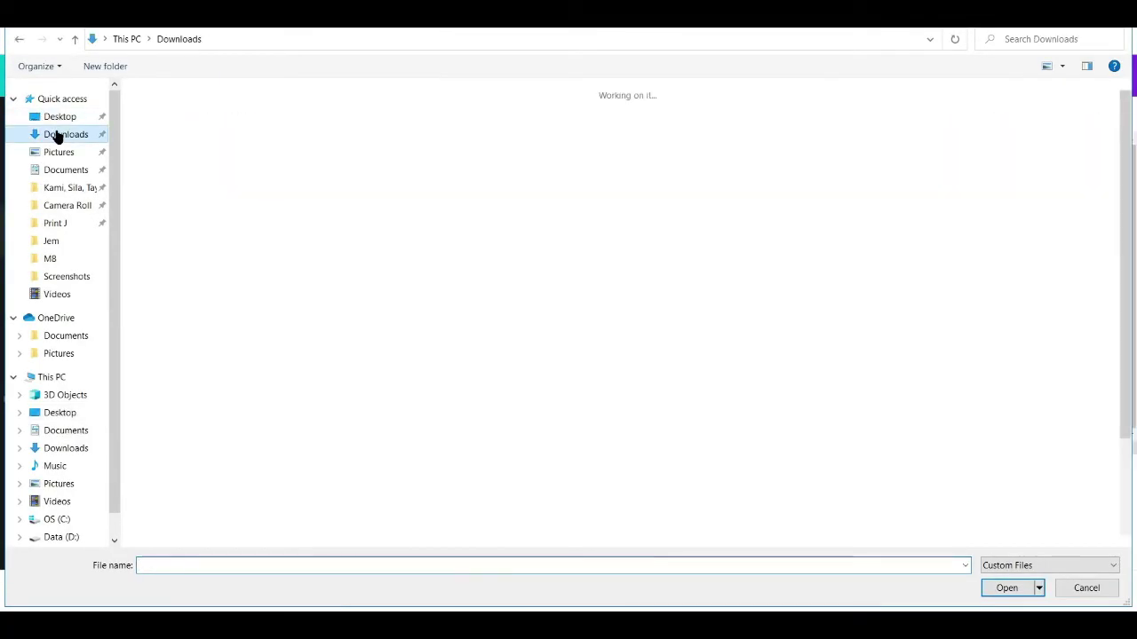
{"action": "left_click_drag", "start_coordinate": [503, 151], "coordinate": [178, 155]}
{"action": "key", "text": "Return"}
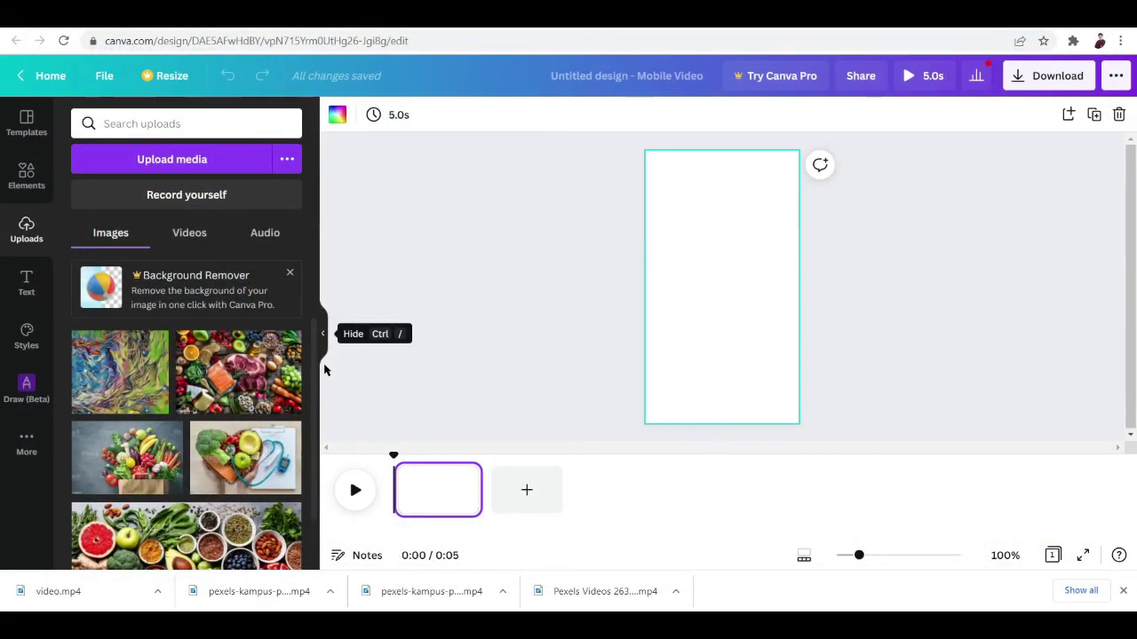
{"action": "left_click", "coordinate": [198, 226]}
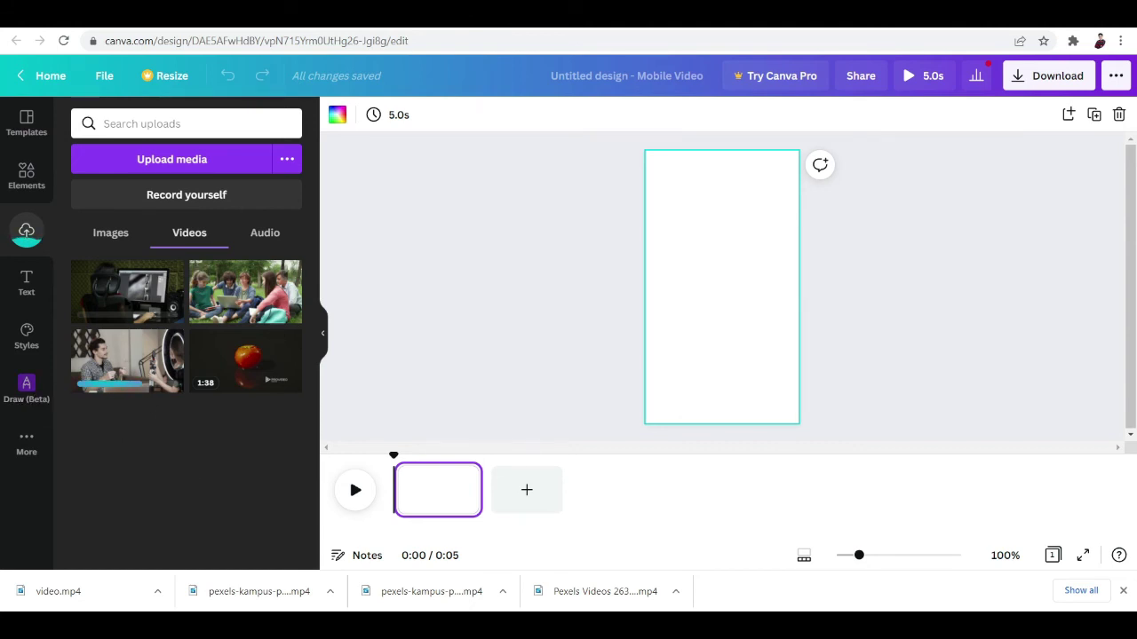
- Put the ring light clip on page 1 and the microphone clip on a new page 2
{"action": "left_click_drag", "start_coordinate": [127, 293], "coordinate": [420, 518]}
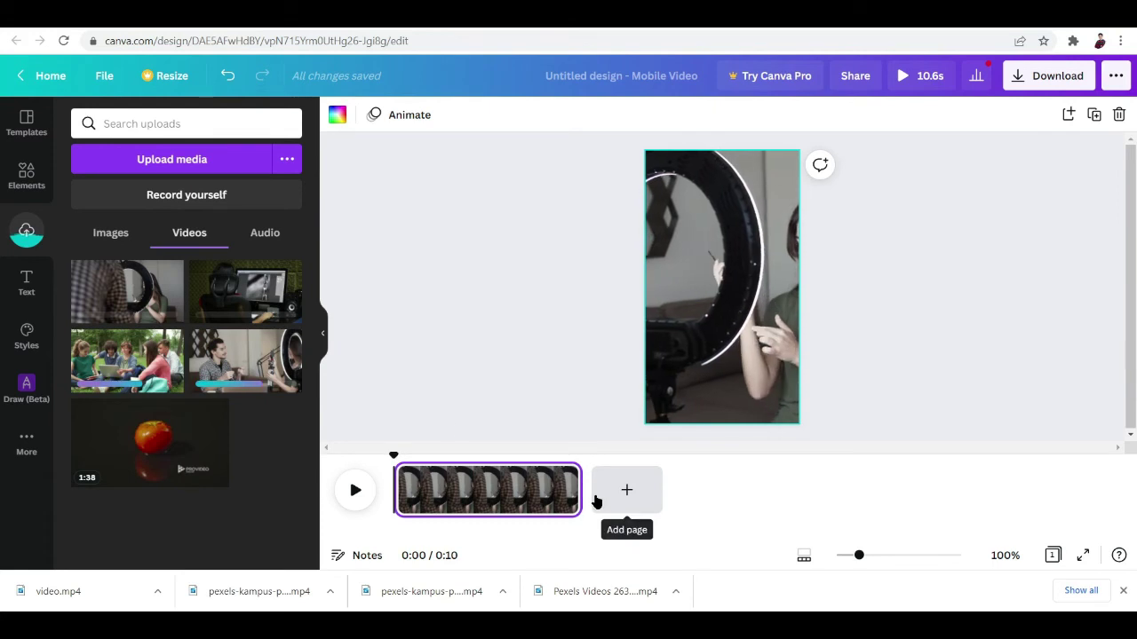
{"action": "left_click_drag", "start_coordinate": [264, 377], "coordinate": [634, 504]}
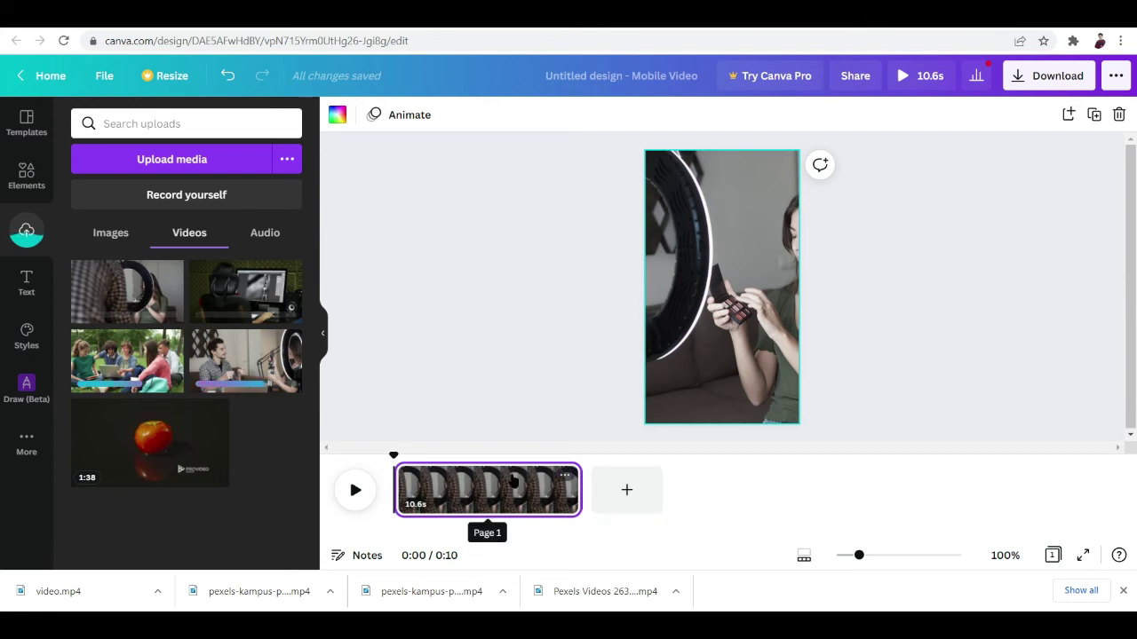
{"action": "left_click", "coordinate": [627, 492]}
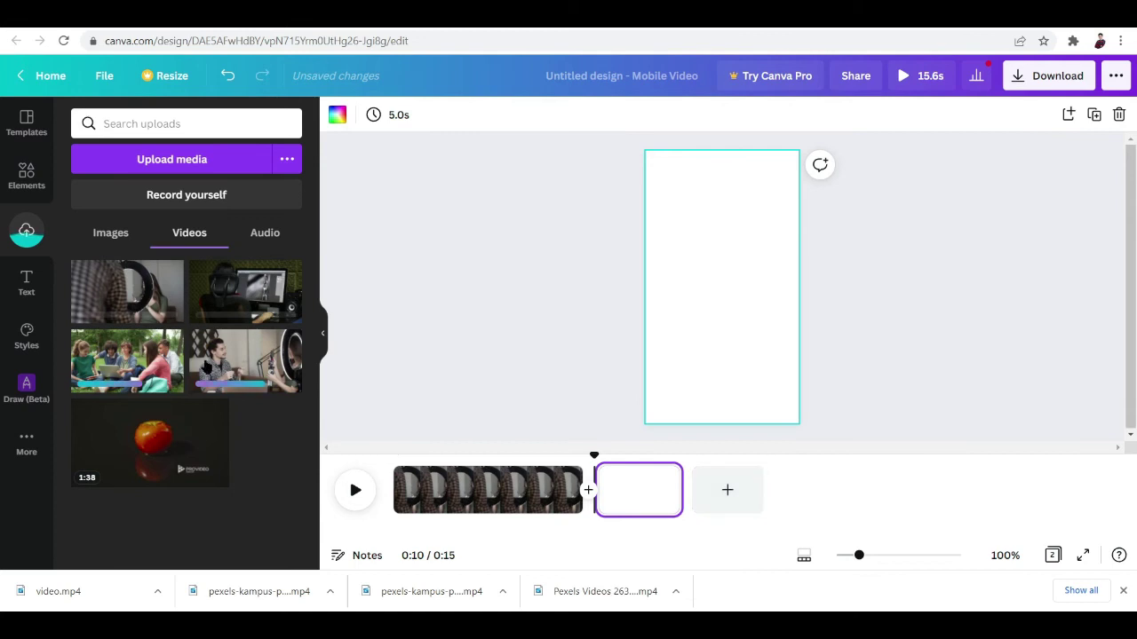
{"action": "left_click_drag", "start_coordinate": [468, 433], "coordinate": [622, 498]}
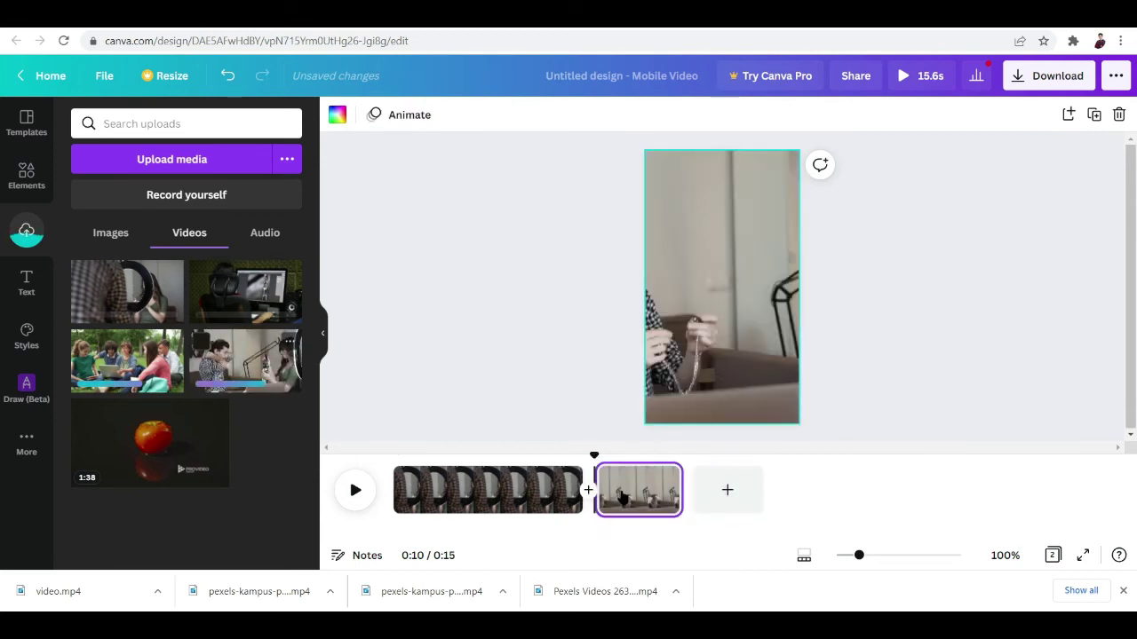
{"action": "left_click", "coordinate": [623, 498]}
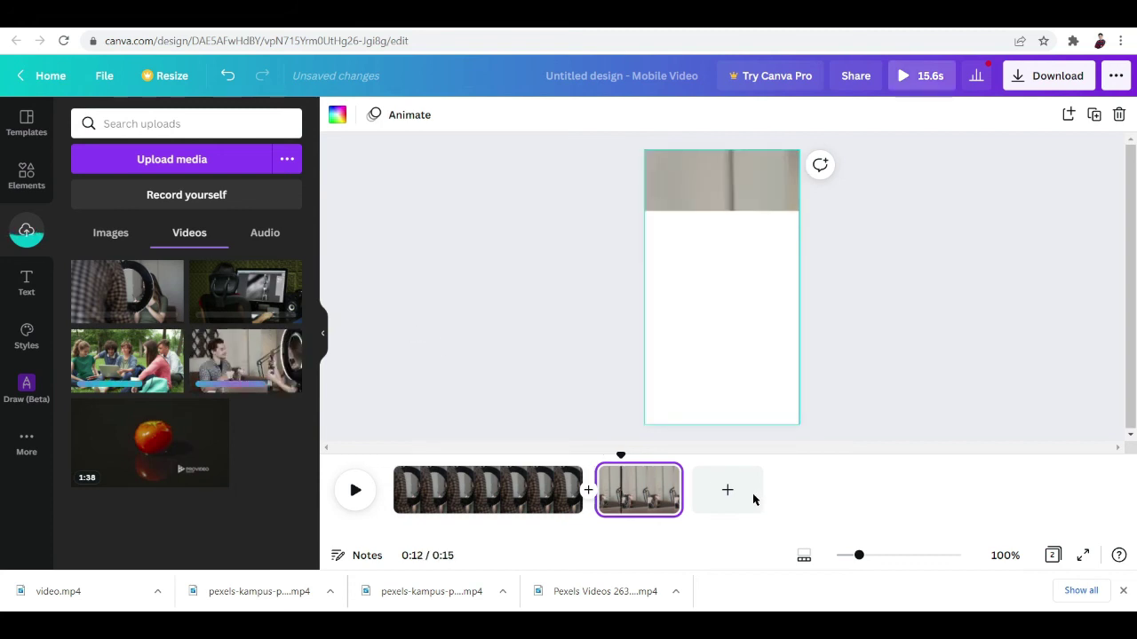
- Add pages 3 and 4 holding the computer-screen and students-in-the-park clips
{"action": "left_click", "coordinate": [727, 491]}
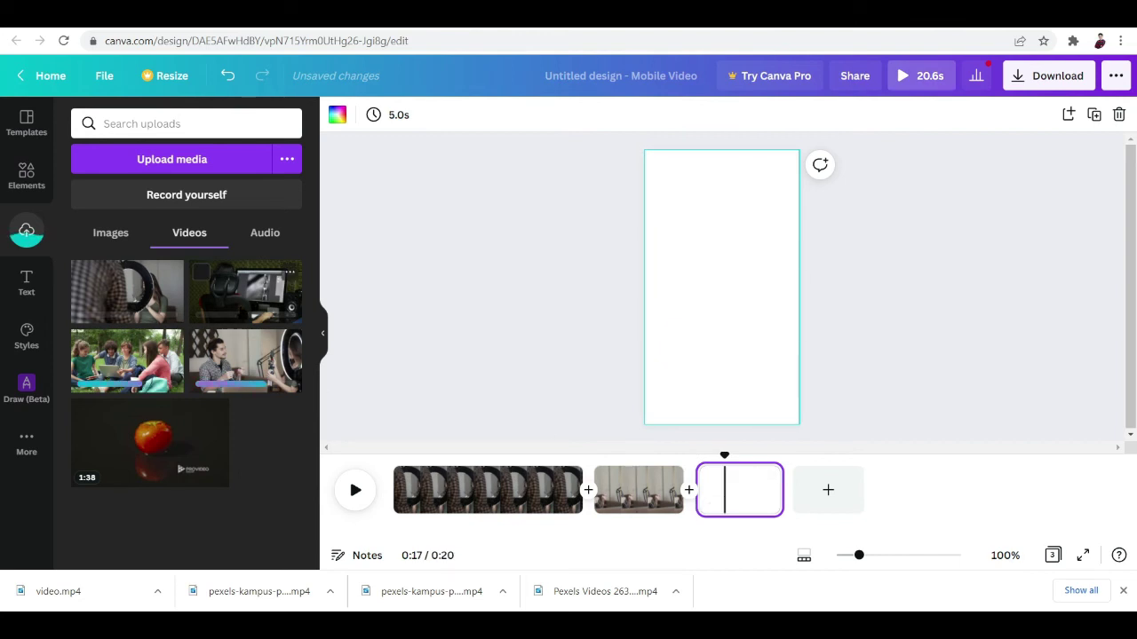
{"action": "left_click_drag", "start_coordinate": [245, 293], "coordinate": [719, 498]}
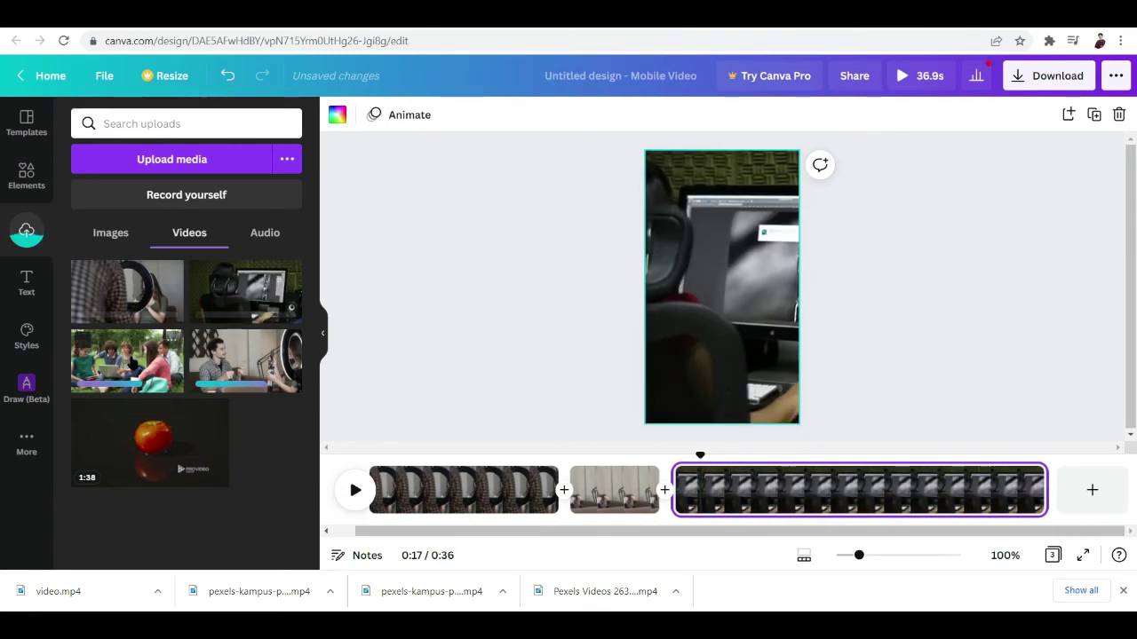
{"action": "left_click_drag", "start_coordinate": [238, 402], "coordinate": [684, 472]}
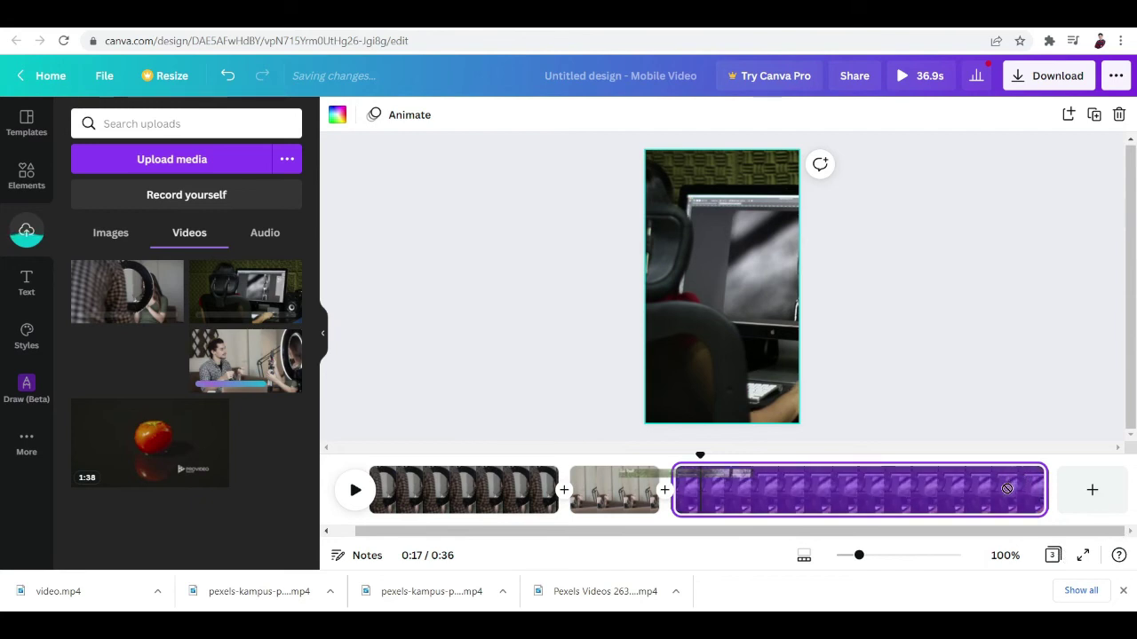
{"action": "left_click_drag", "start_coordinate": [1006, 488], "coordinate": [1104, 497]}
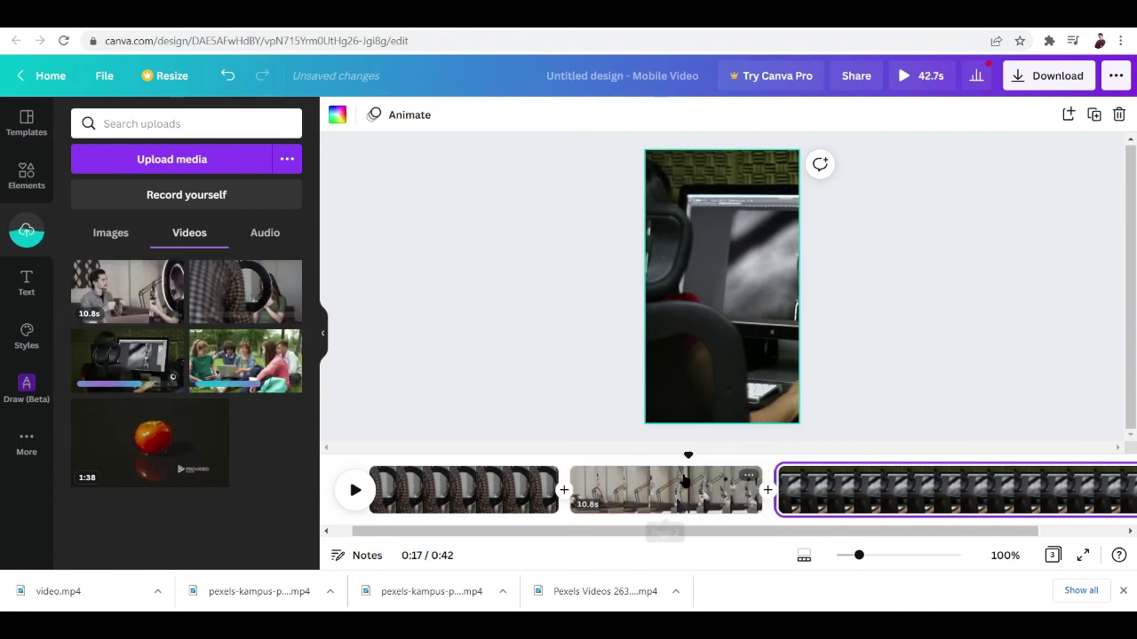
{"action": "scroll", "coordinate": [962, 497], "scroll_direction": "right", "scroll_amount": 2}
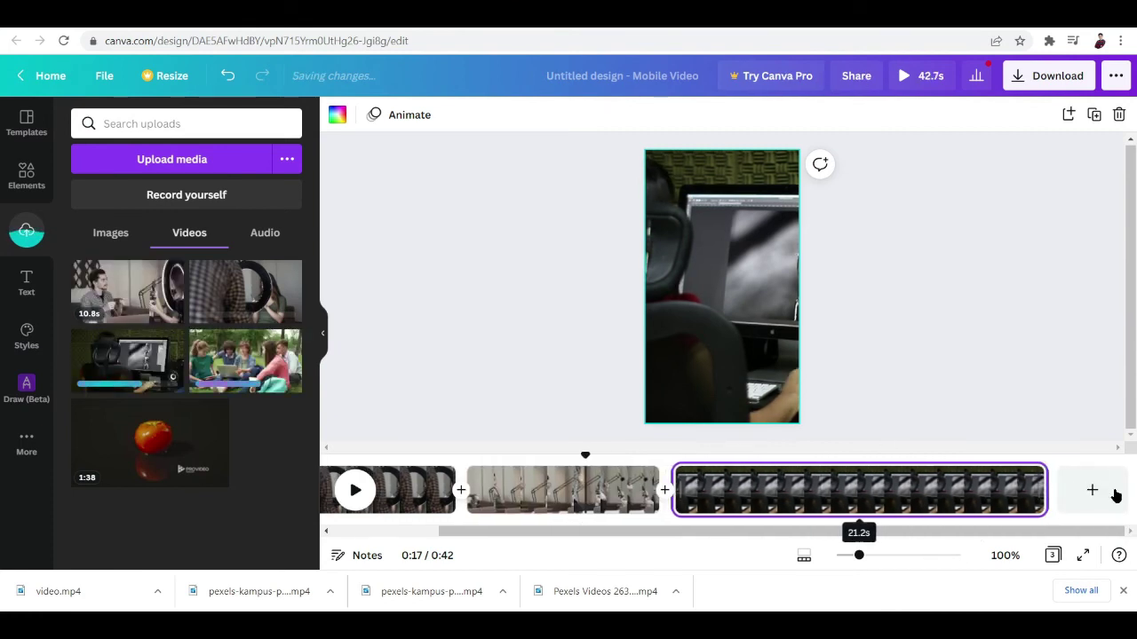
{"action": "left_click", "coordinate": [1073, 501]}
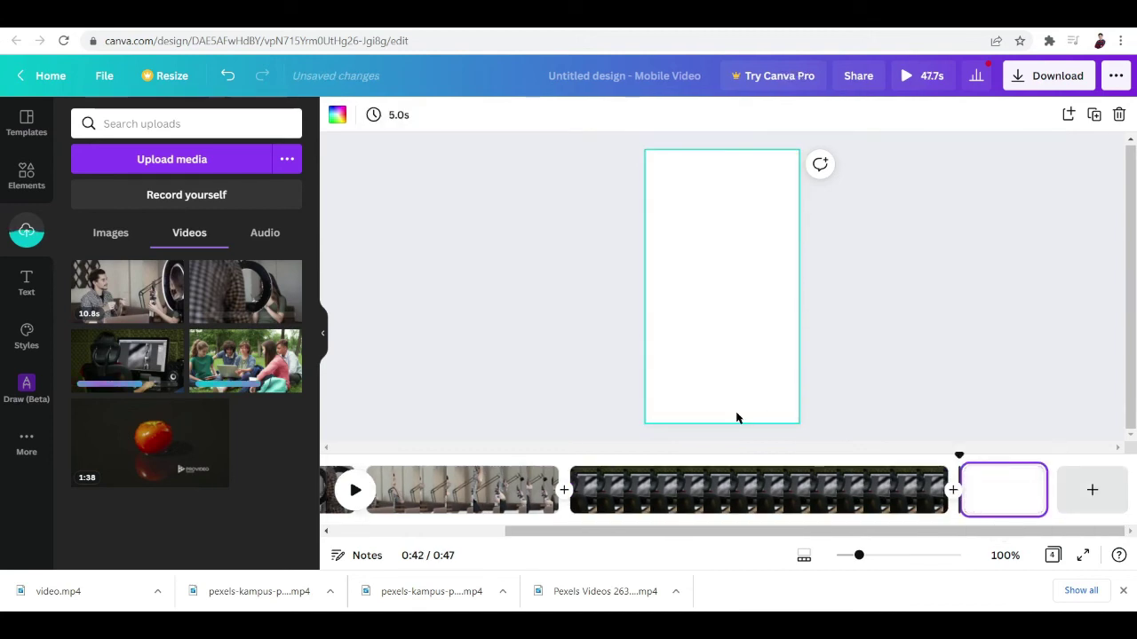
{"action": "left_click_drag", "start_coordinate": [278, 358], "coordinate": [1008, 484]}
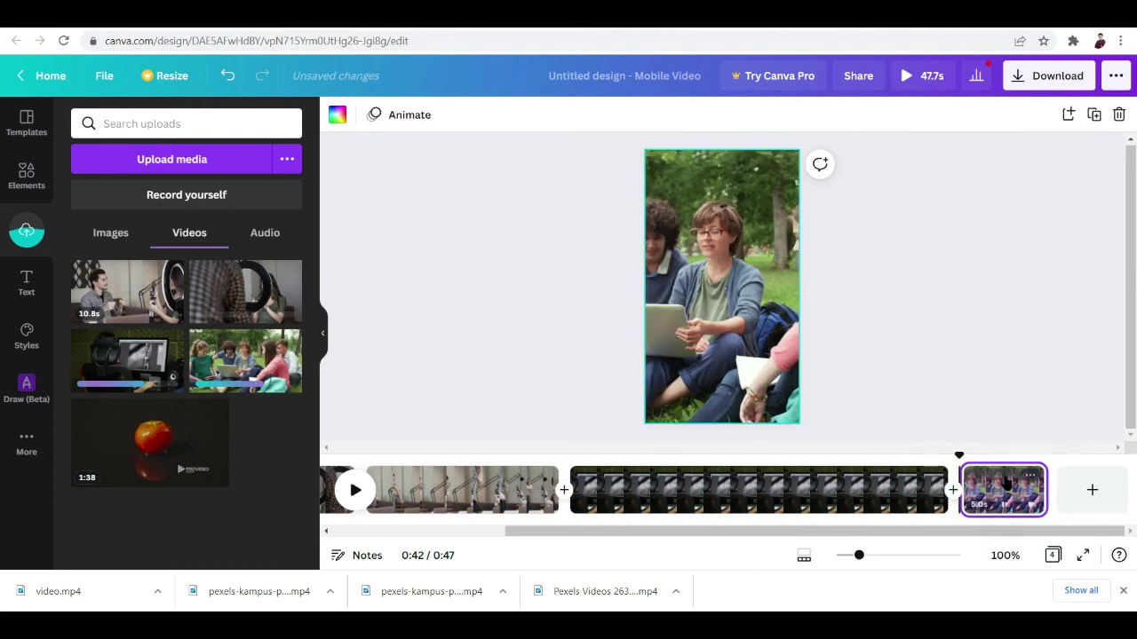
{"action": "left_click_drag", "start_coordinate": [794, 531], "coordinate": [541, 556]}
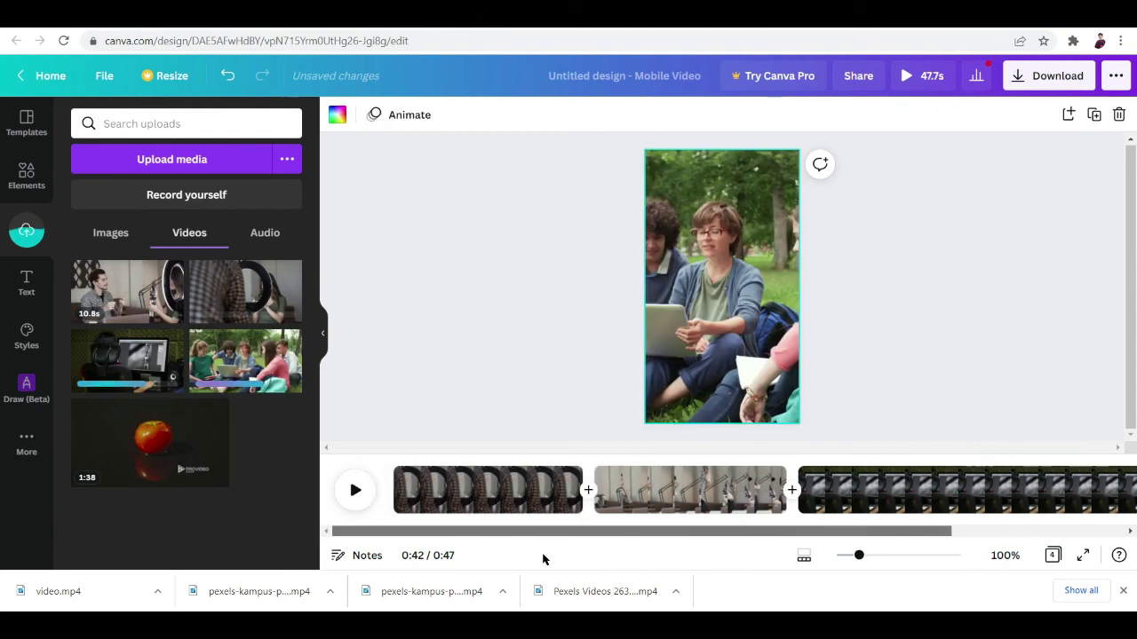
- Rewind the timeline to the start, play the video, then stop playback
{"action": "left_click", "coordinate": [439, 492]}
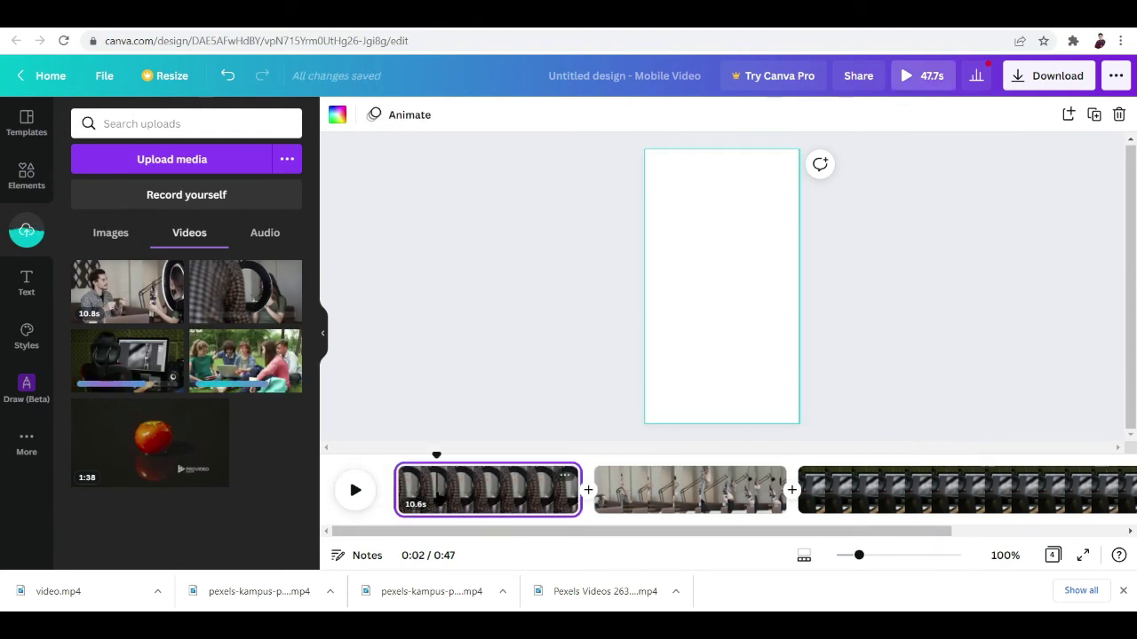
{"action": "left_click_drag", "start_coordinate": [436, 460], "coordinate": [380, 466]}
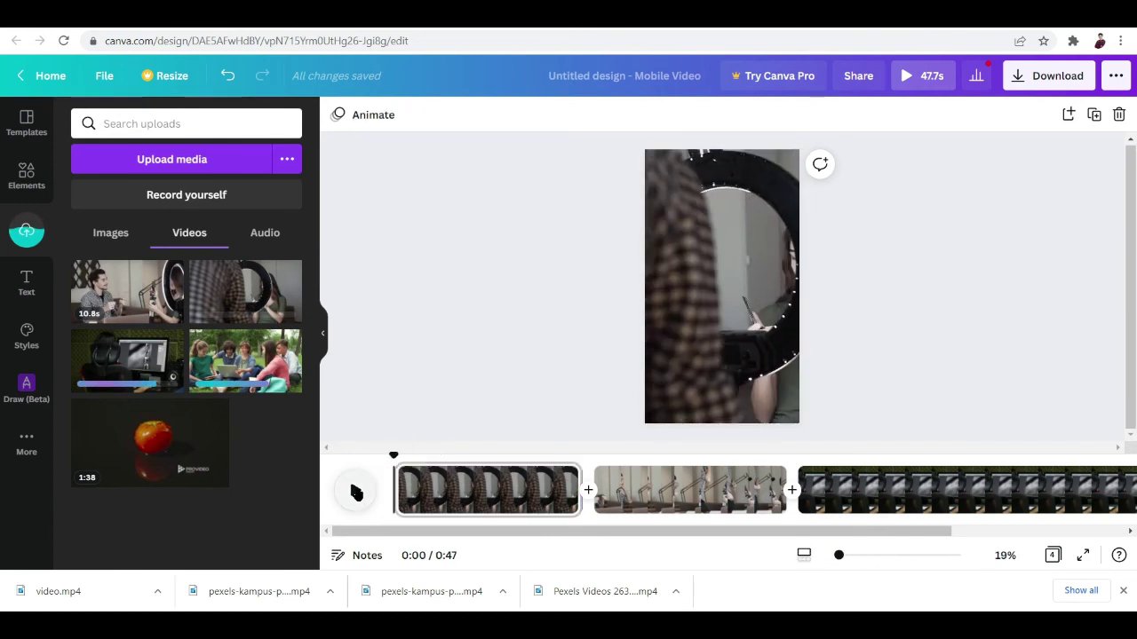
{"action": "left_click", "coordinate": [356, 493]}
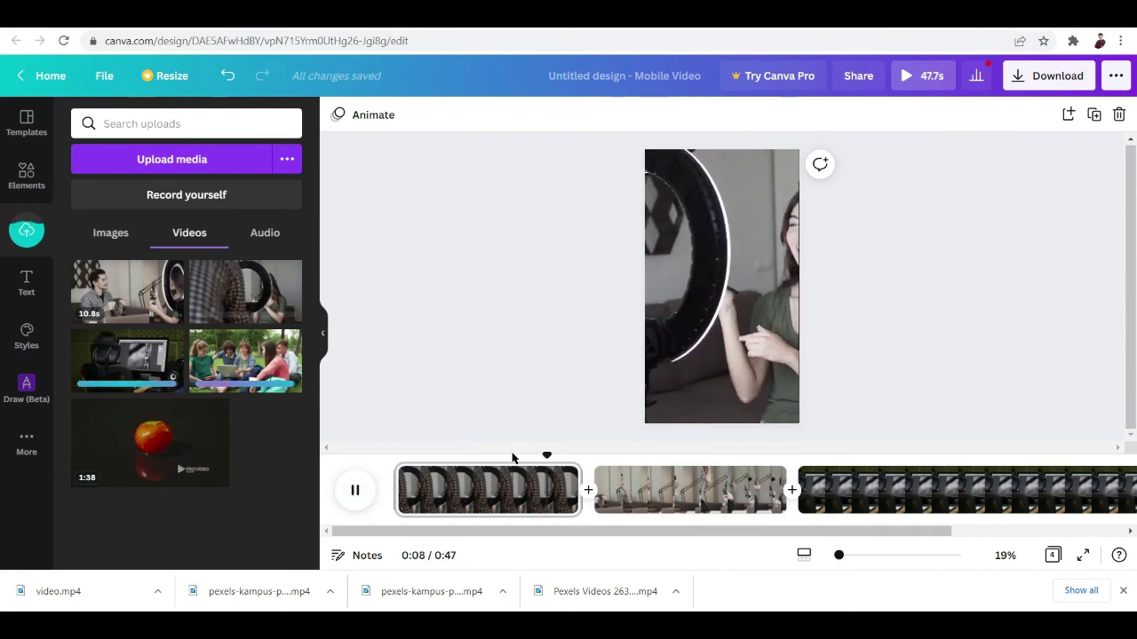
{"action": "left_click", "coordinate": [733, 295]}
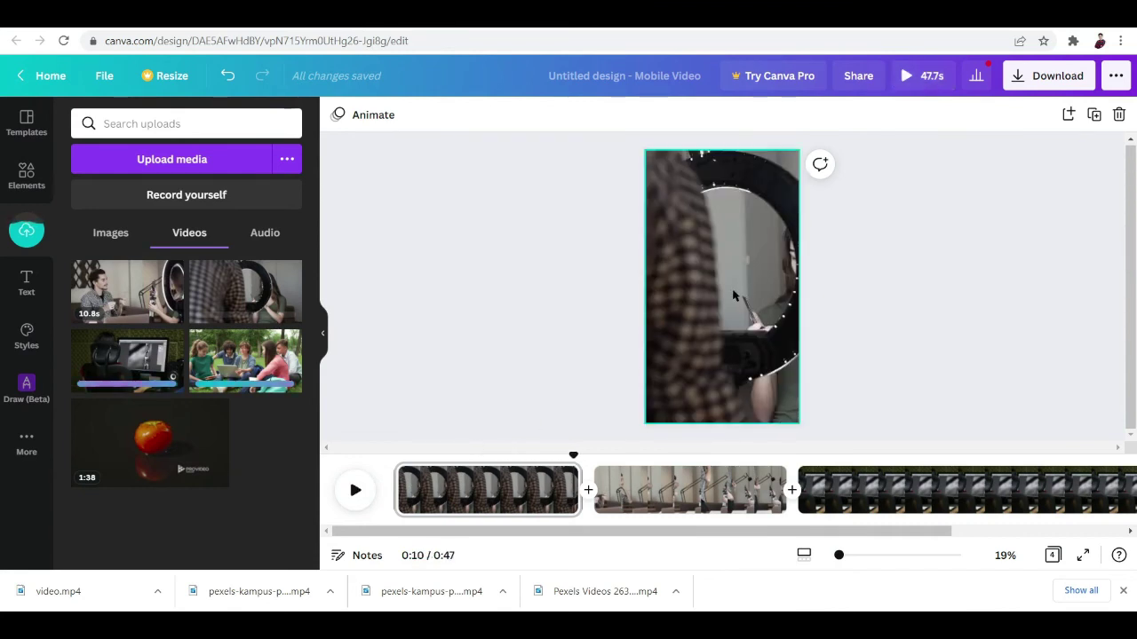
- Preview the second clip, stop it, and select the third clip on the timeline
{"action": "left_click", "coordinate": [645, 481]}
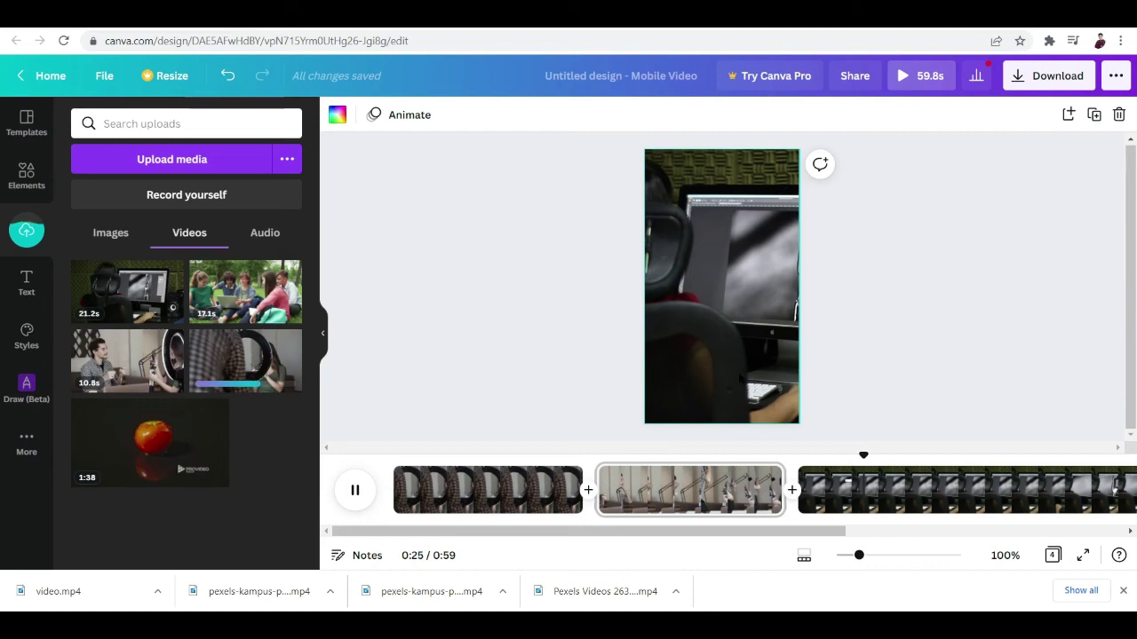
{"action": "left_click", "coordinate": [727, 380]}
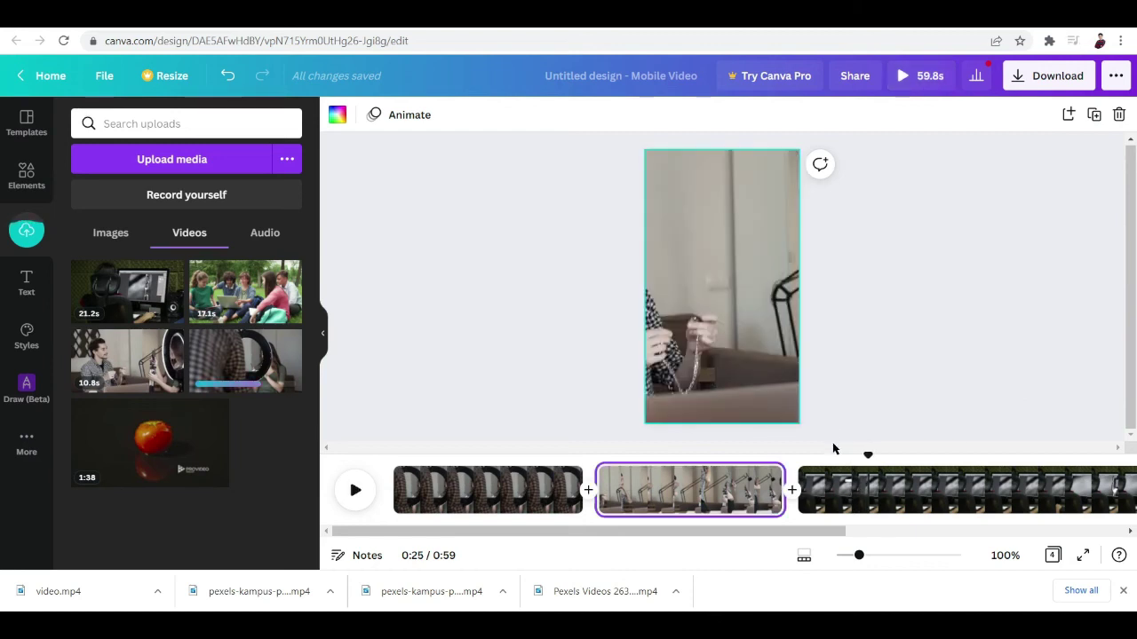
{"action": "left_click", "coordinate": [972, 498]}
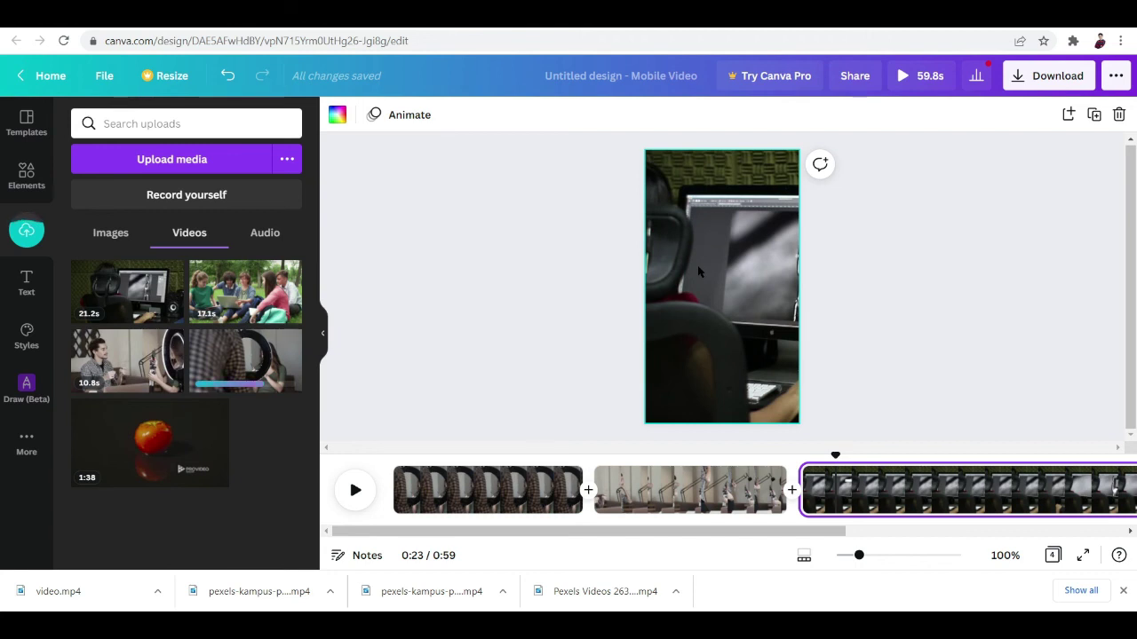
- Reselect the third clip, zoom the timeline in, and set the playhead to 0:28
{"action": "right_click", "coordinate": [745, 271]}
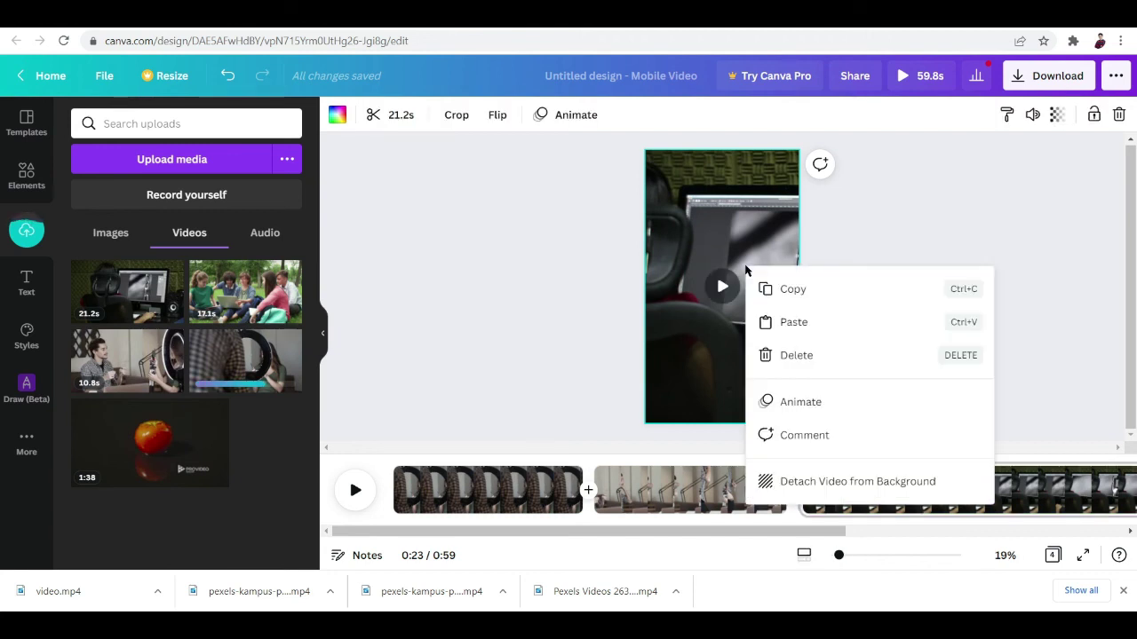
{"action": "left_click", "coordinate": [742, 231]}
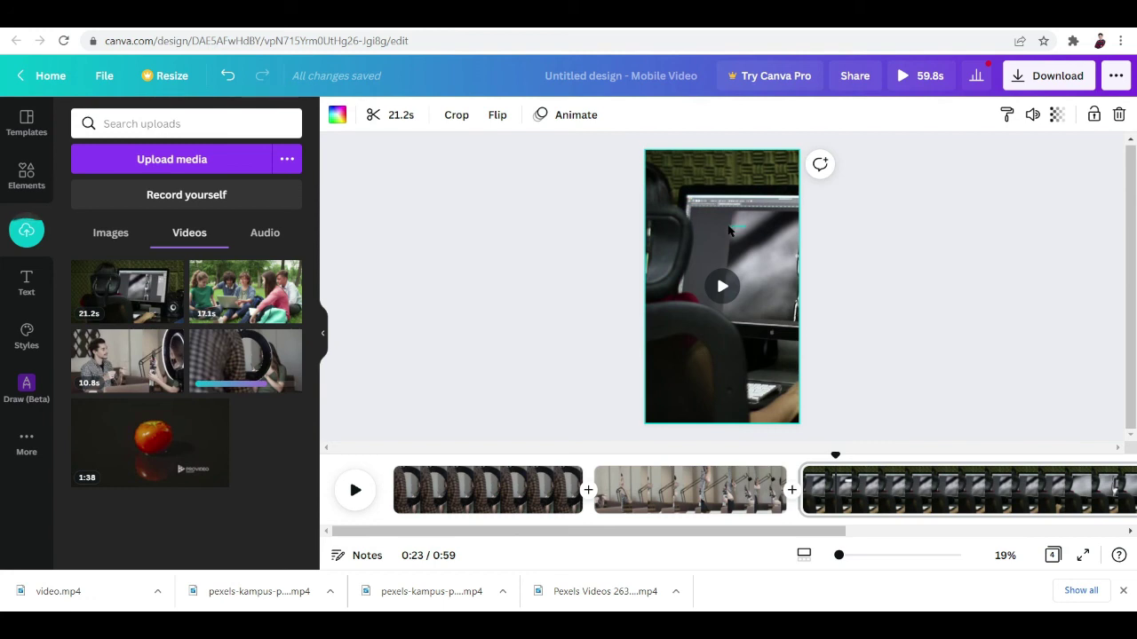
{"action": "key", "text": "Escape"}
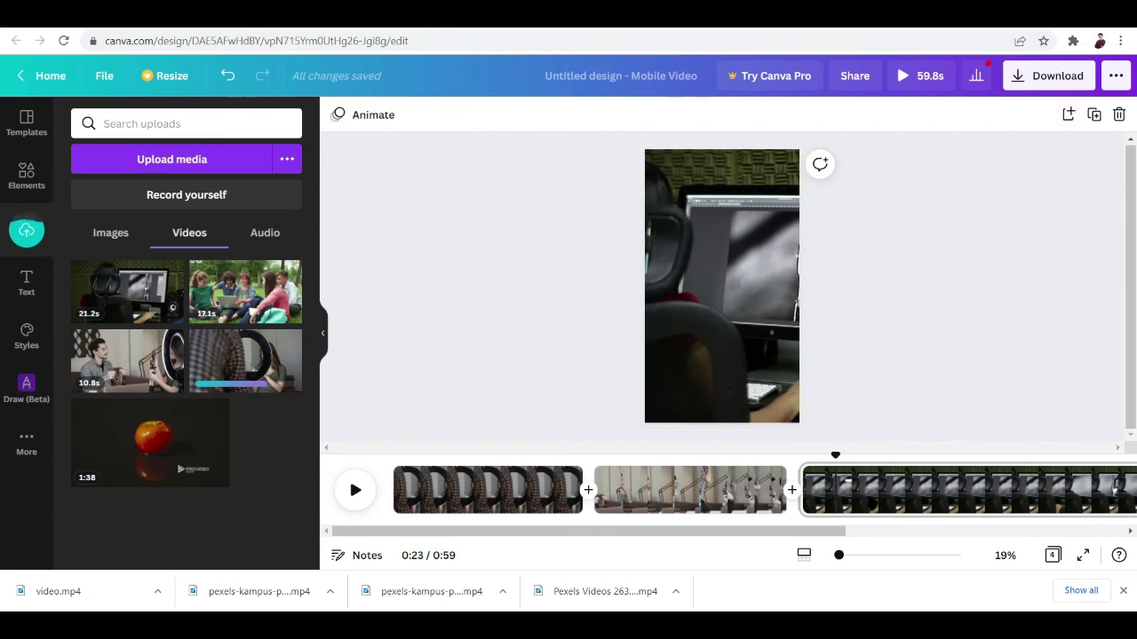
{"action": "left_click", "coordinate": [870, 491]}
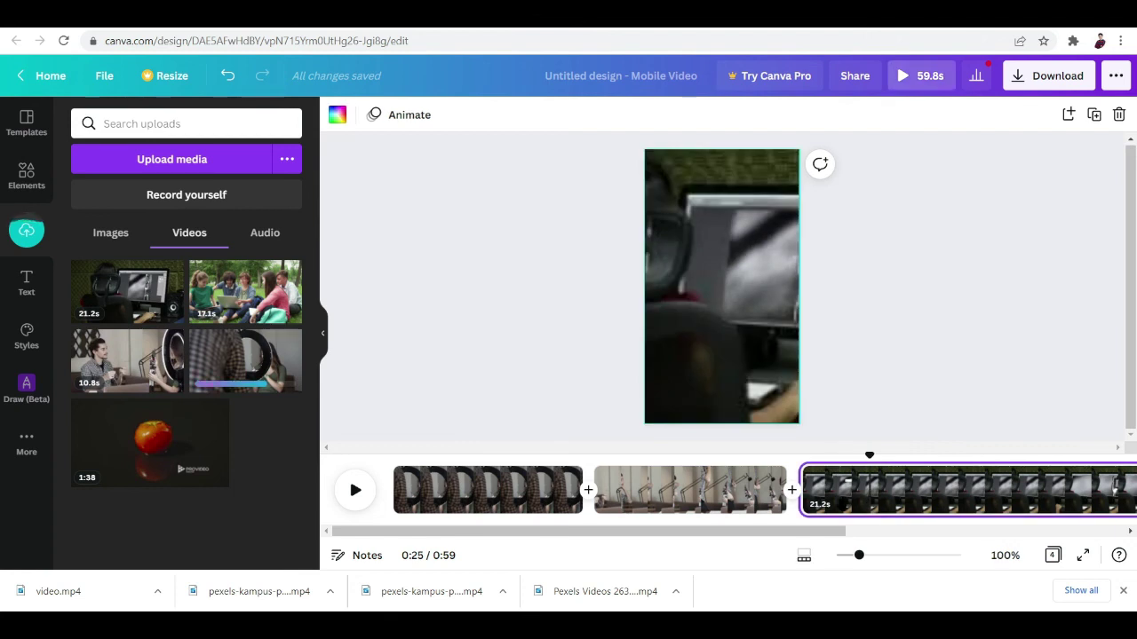
{"action": "left_click_drag", "start_coordinate": [869, 490], "coordinate": [800, 490]}
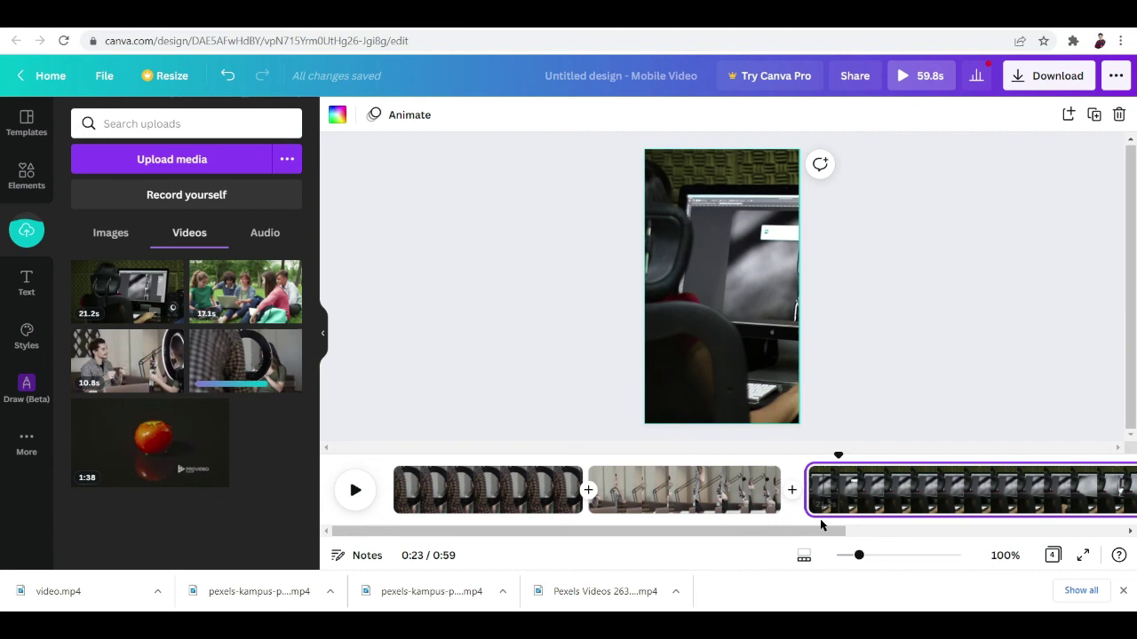
{"action": "mouse_move", "coordinate": [858, 555]}
{"action": "left_mouse_down"}
{"action": "mouse_move", "coordinate": [895, 556]}
{"action": "mouse_move", "coordinate": [839, 559]}
{"action": "left_mouse_up"}
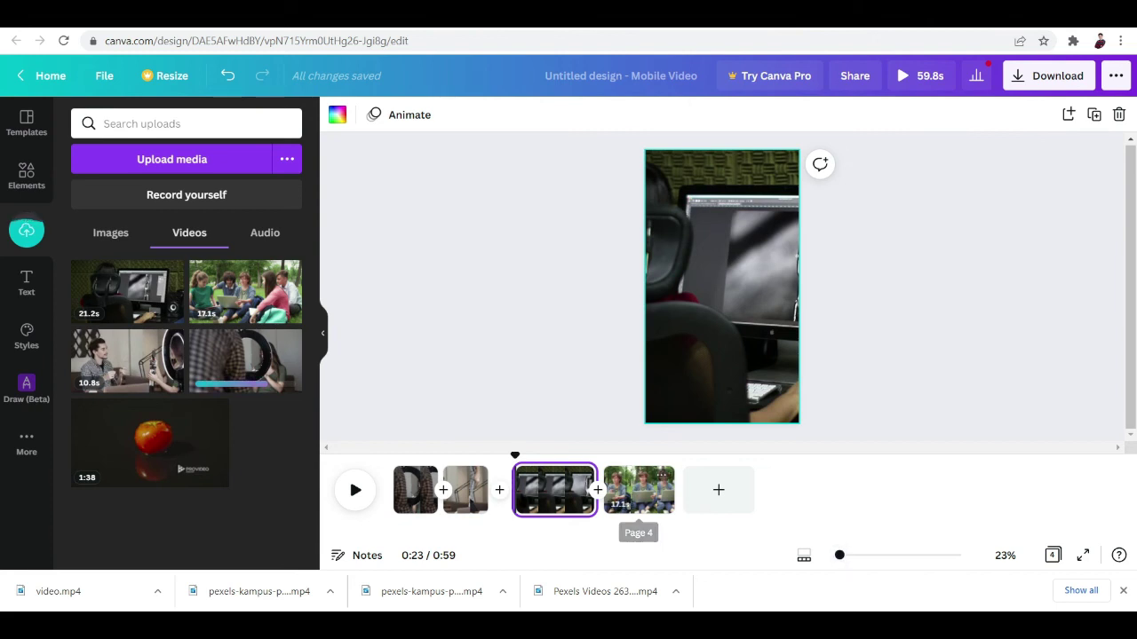
{"action": "left_click", "coordinate": [533, 498]}
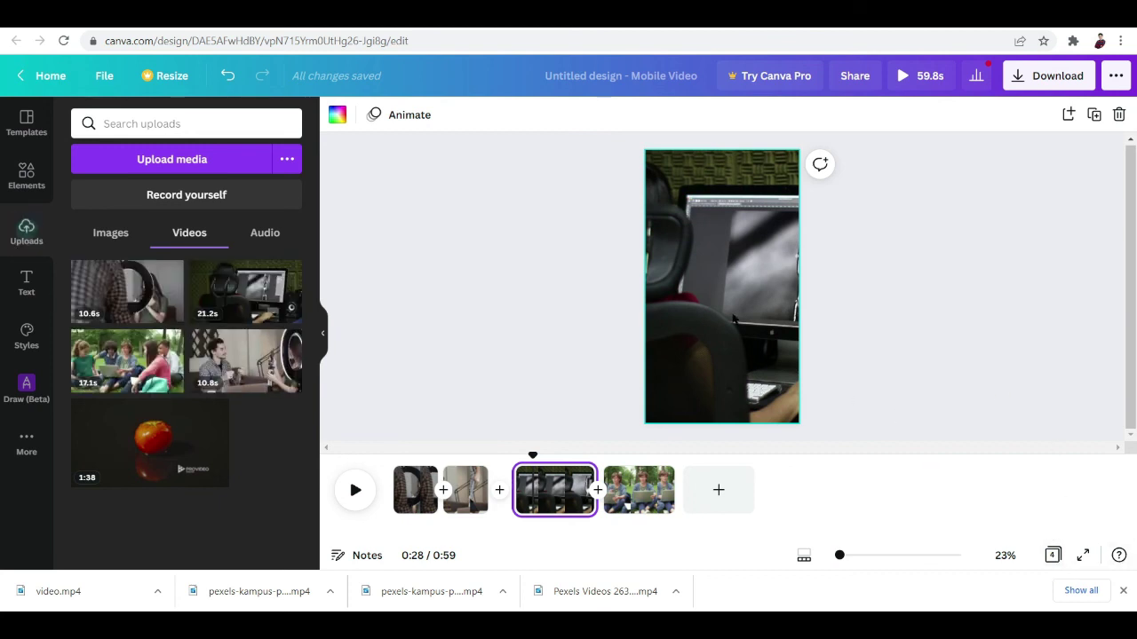
- Detach the monitor video from the background and stretch it tall on the page
{"action": "right_click", "coordinate": [701, 269]}
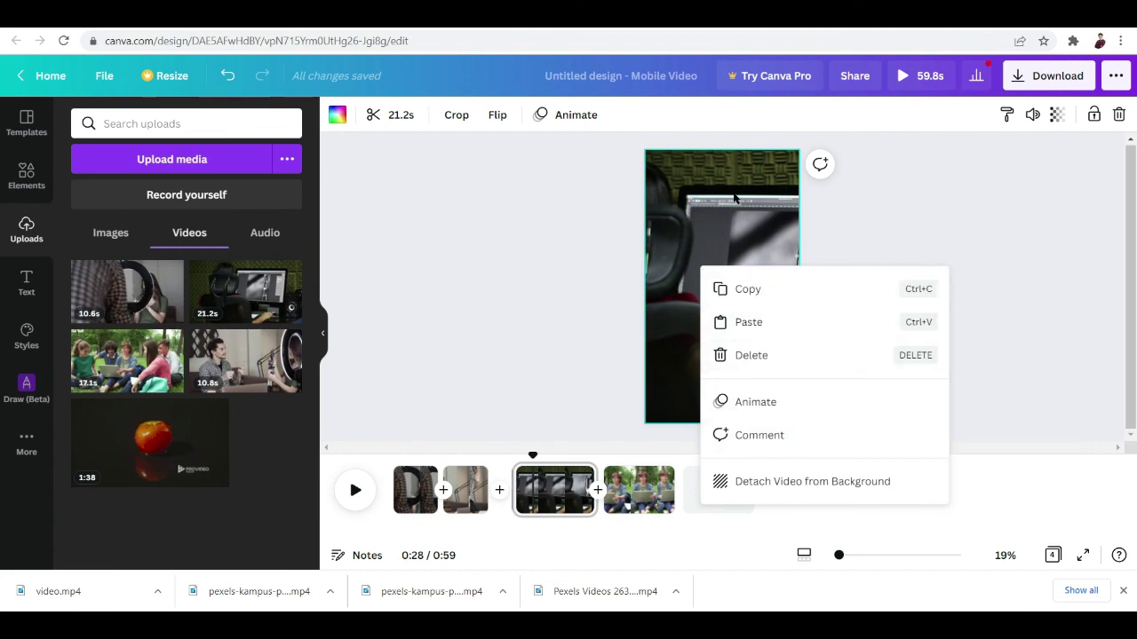
{"action": "left_click", "coordinate": [799, 493]}
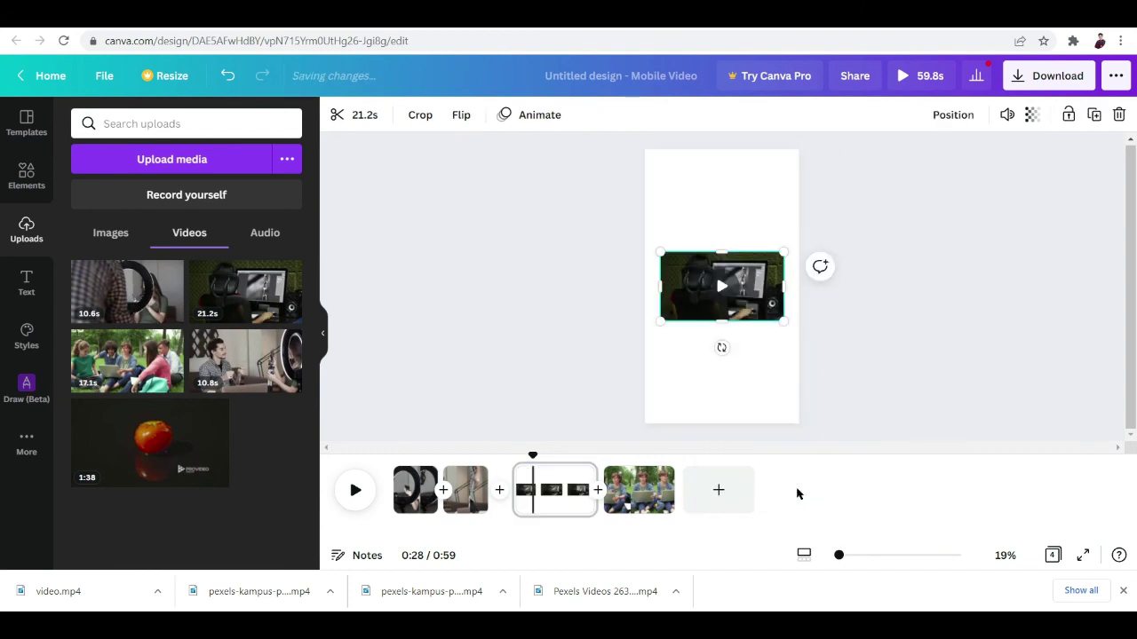
{"action": "left_click_drag", "start_coordinate": [721, 322], "coordinate": [721, 408]}
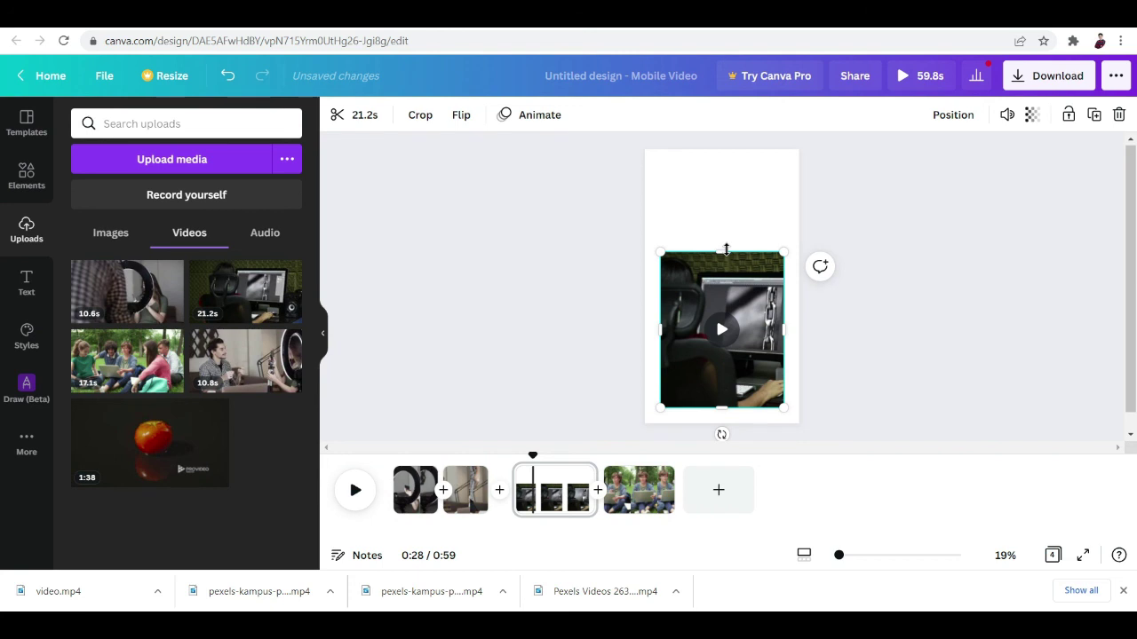
{"action": "left_click_drag", "start_coordinate": [728, 250], "coordinate": [735, 157]}
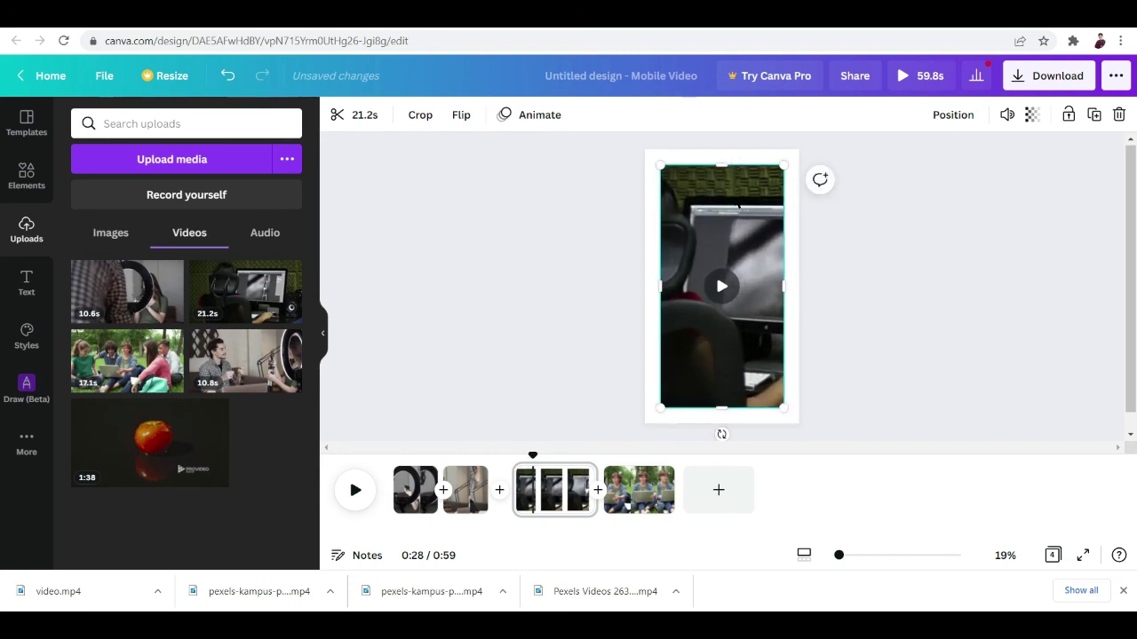
{"action": "left_click_drag", "start_coordinate": [693, 350], "coordinate": [694, 349]}
{"action": "left_click", "coordinate": [871, 243]}
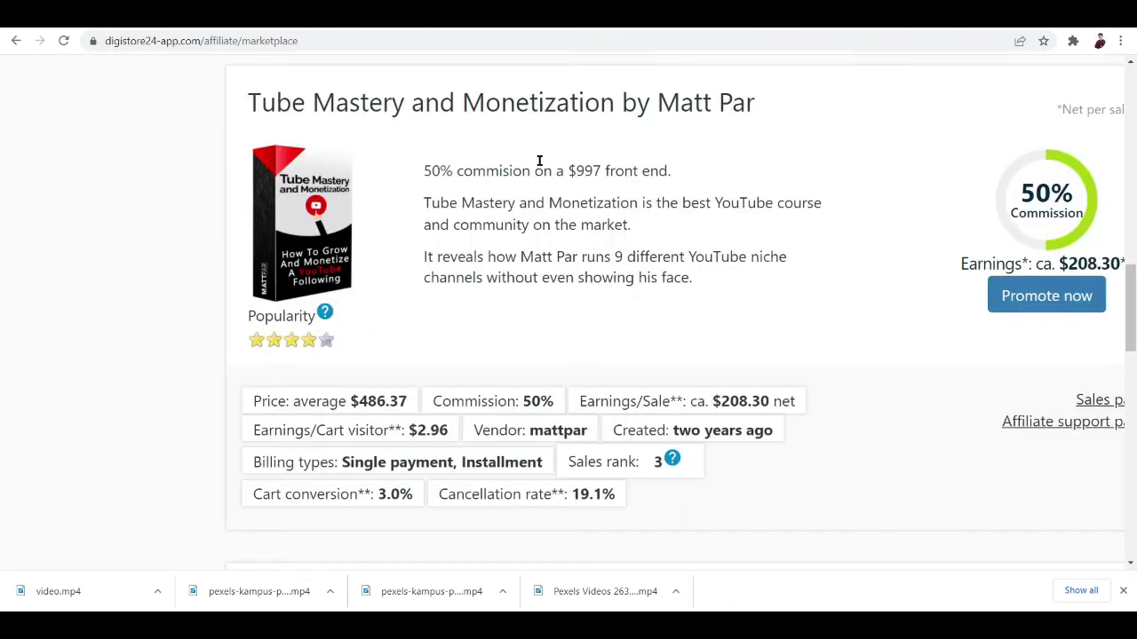
- Start promoting Tube Mastery and Monetization and log in to the Digistore24 affiliate account
{"action": "scroll", "coordinate": [539, 160], "scroll_direction": "up", "scroll_amount": 1}
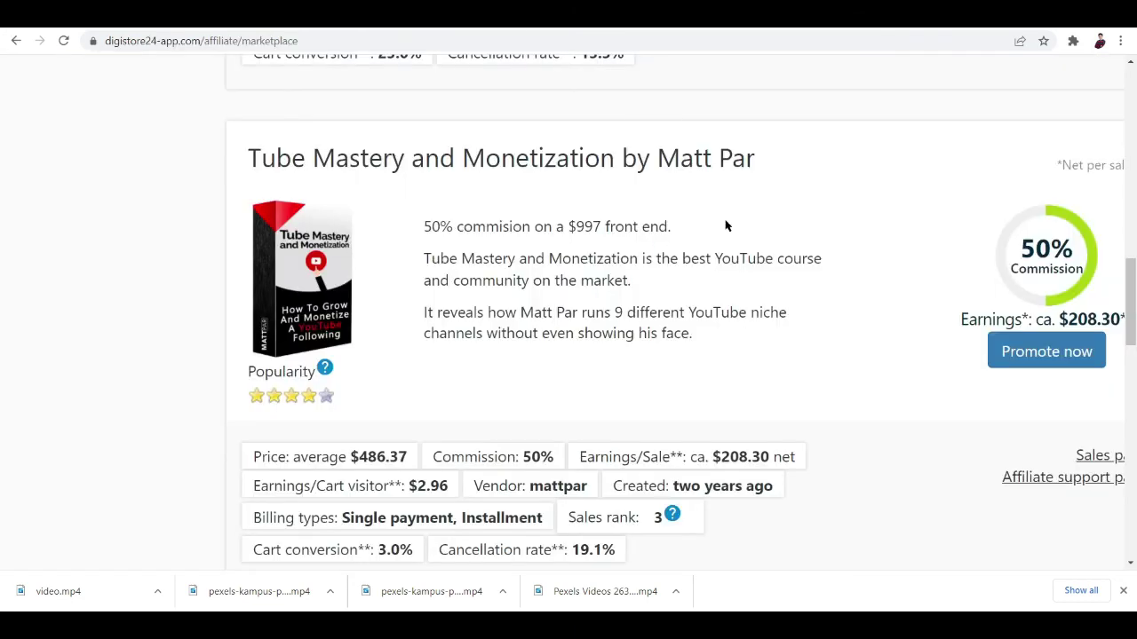
{"action": "scroll", "coordinate": [726, 223], "scroll_direction": "down", "scroll_amount": 3}
{"action": "key", "text": "ctrl+minus"}
{"action": "key", "text": "ctrl+minus"}
{"action": "key", "text": "ctrl+minus"}
{"action": "double_click", "coordinate": [918, 263]}
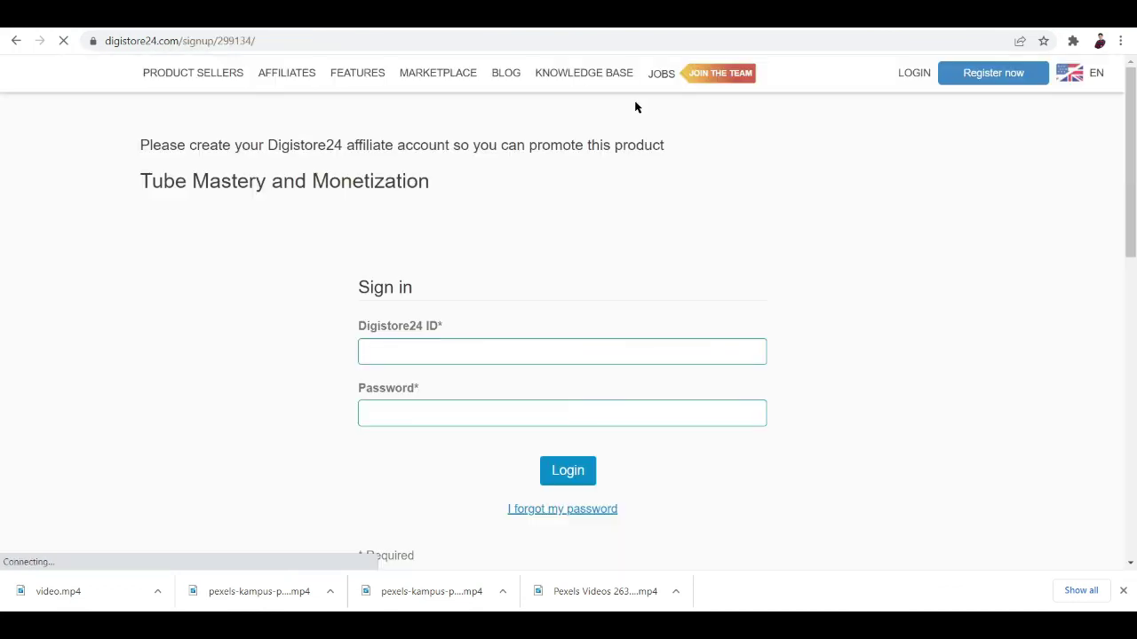
{"action": "left_click", "coordinate": [568, 468]}
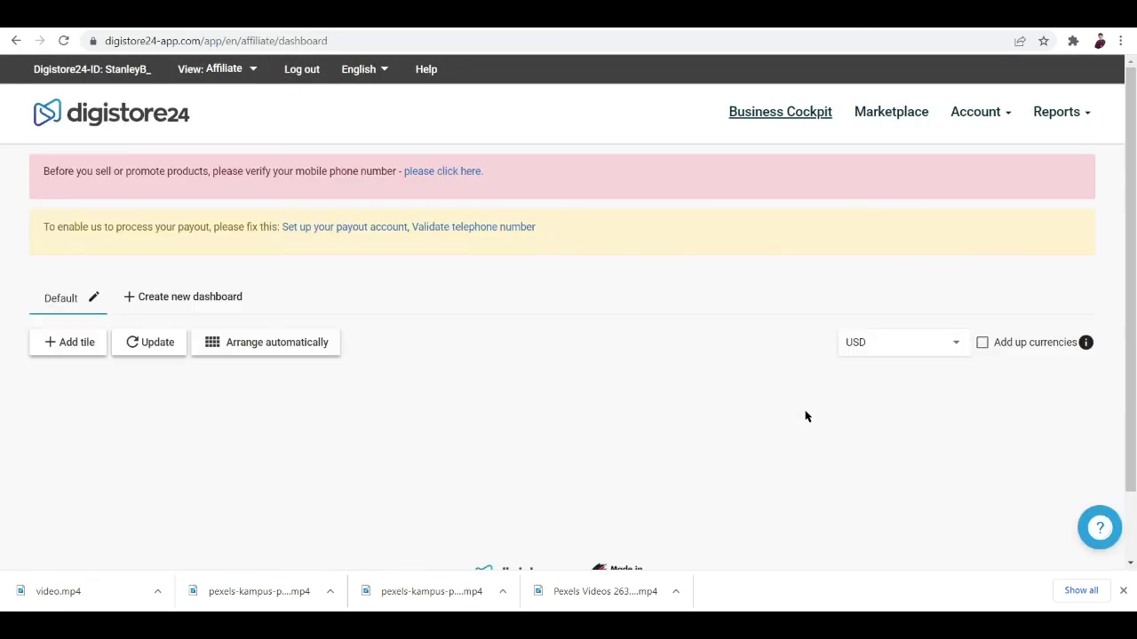
- Return to the marketplace and select the Tube Mastery promolink URL
{"action": "scroll", "coordinate": [805, 410], "scroll_direction": "down", "scroll_amount": 5}
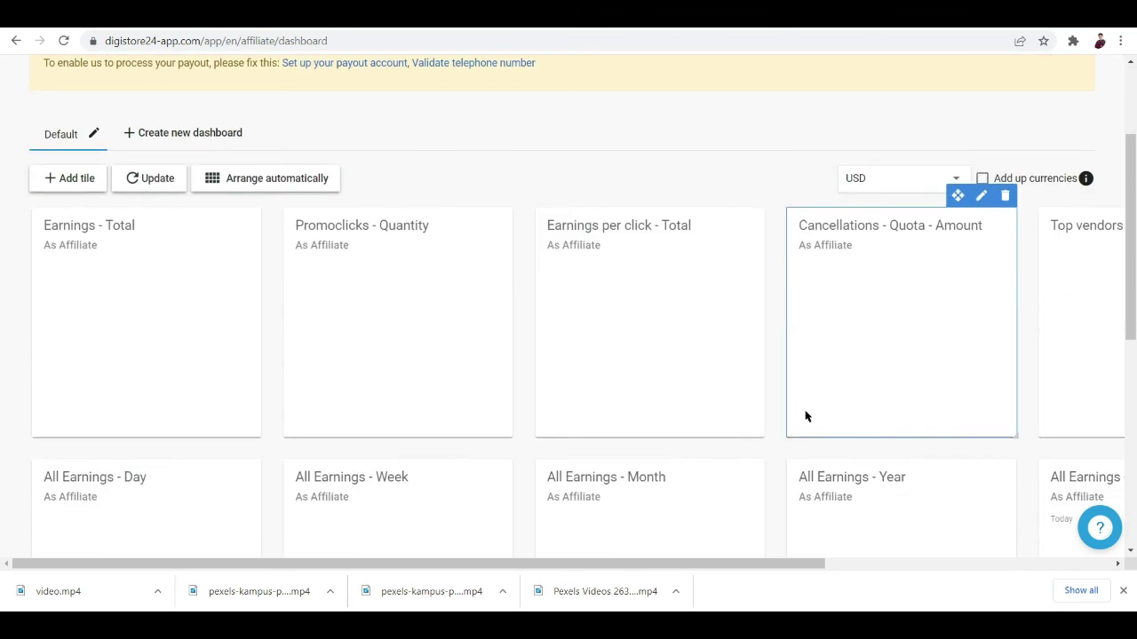
{"action": "scroll", "coordinate": [806, 414], "scroll_direction": "up", "scroll_amount": 2}
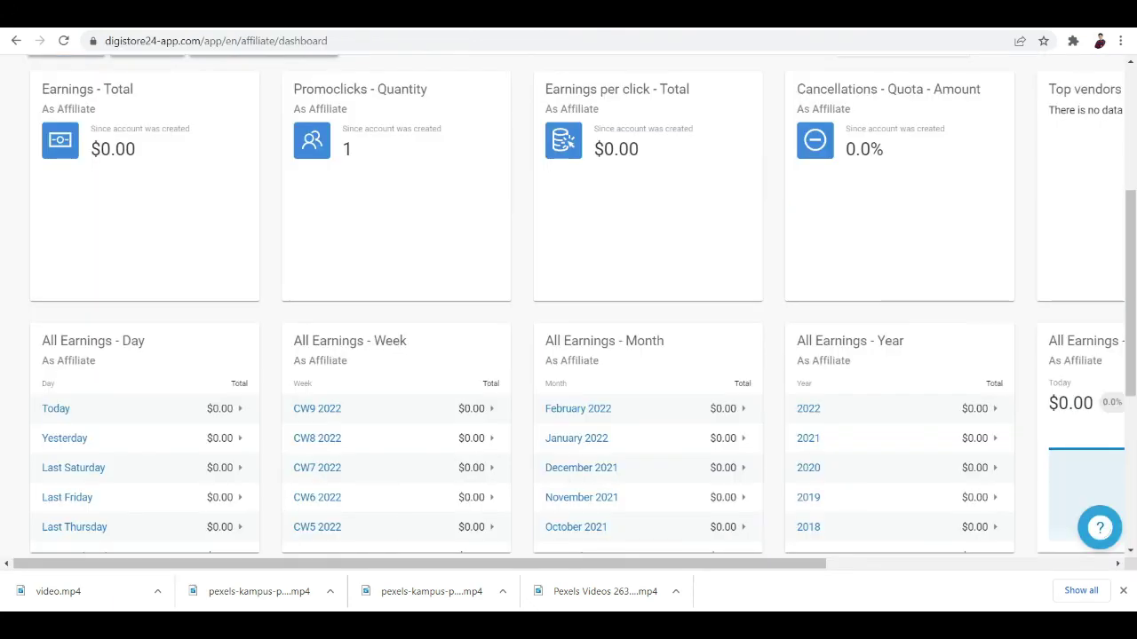
{"action": "left_click", "coordinate": [16, 40]}
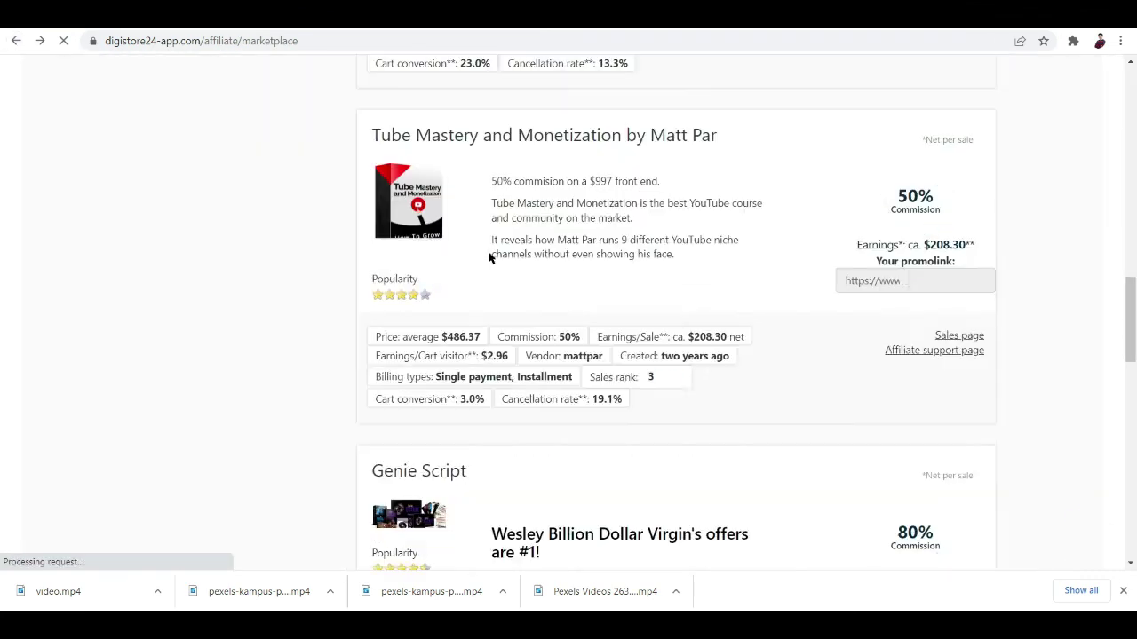
{"action": "left_click", "coordinate": [952, 283]}
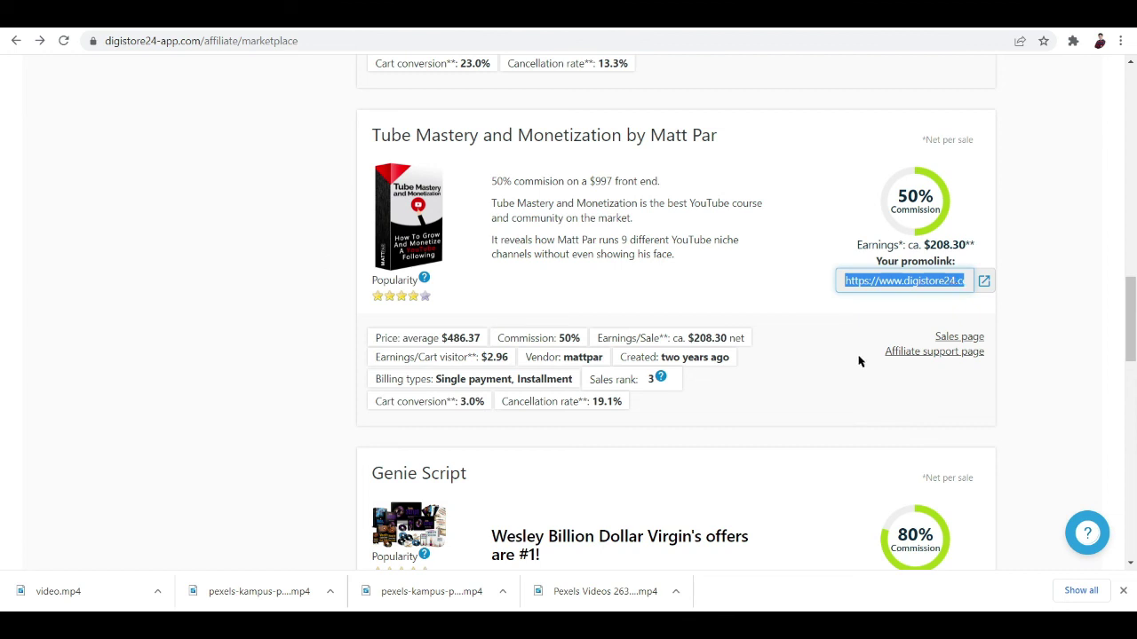
- Switch back to the Canva Mobile Video editor browser tab
{"action": "left_click", "coordinate": [249, 14]}
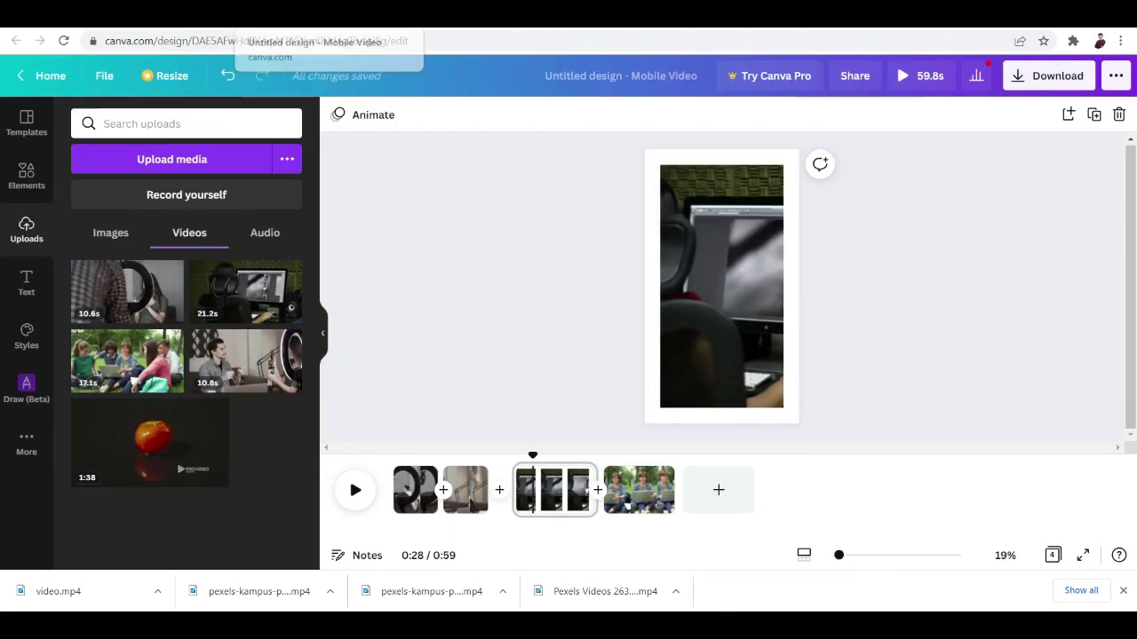